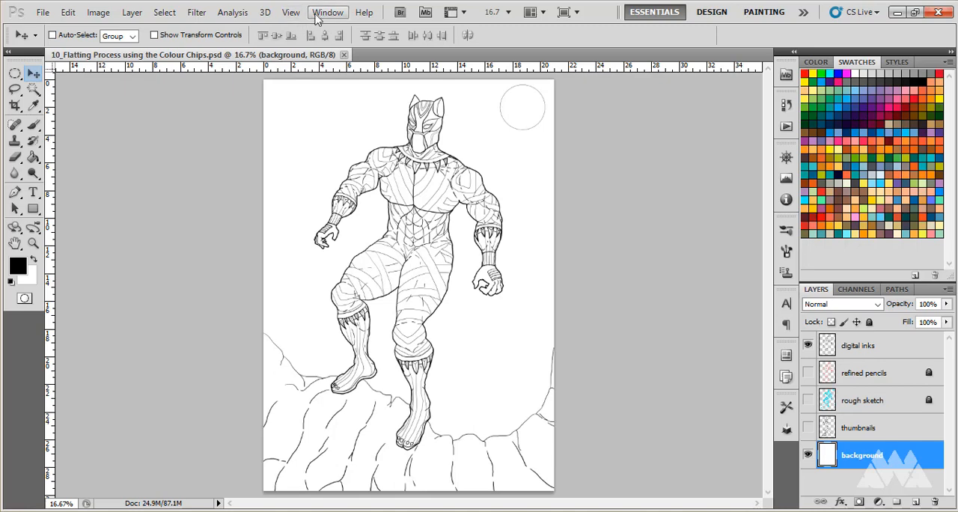
left_click(326, 14)
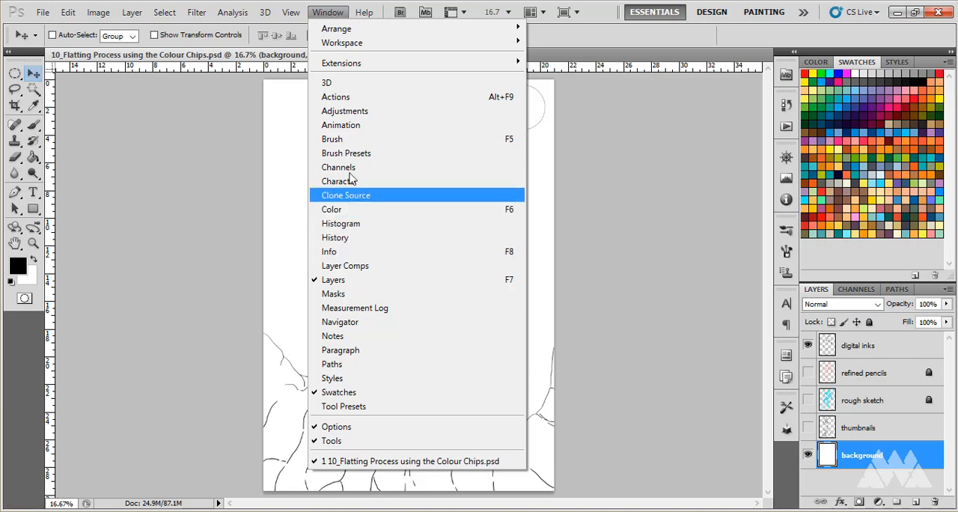
left_click(595, 48)
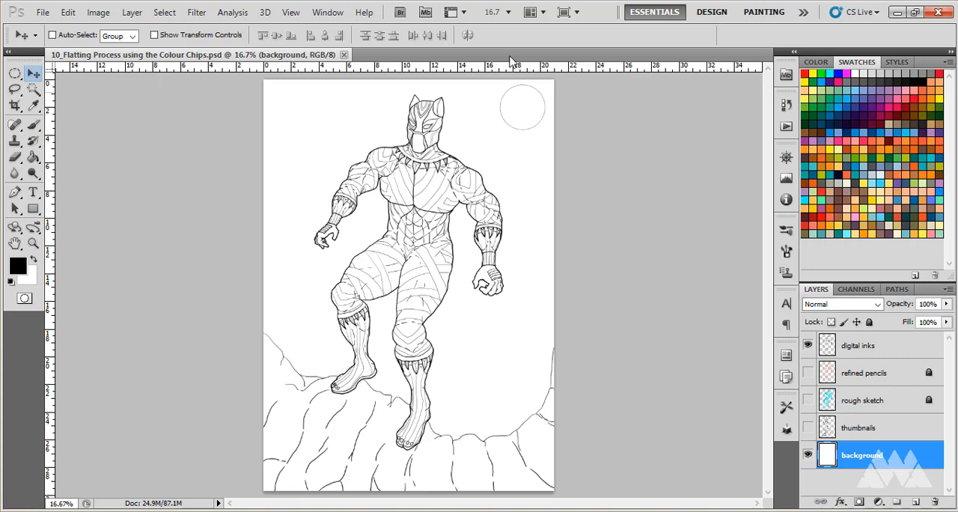
- Group the thumbnails, rough sketch, refined pencils and digital inks layers, leaving the background layer outside the group
left_click(862, 464, "ctrl")
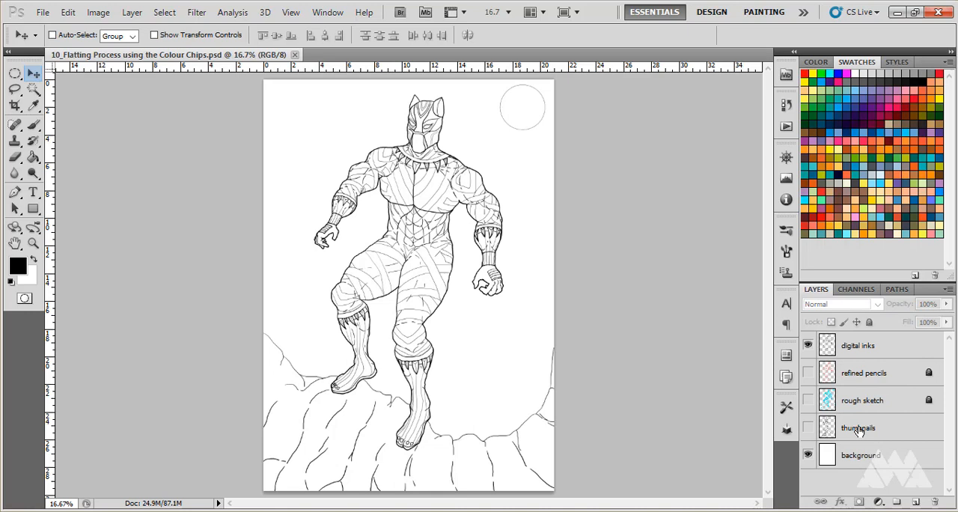
left_click(859, 429)
left_click(860, 402, "ctrl")
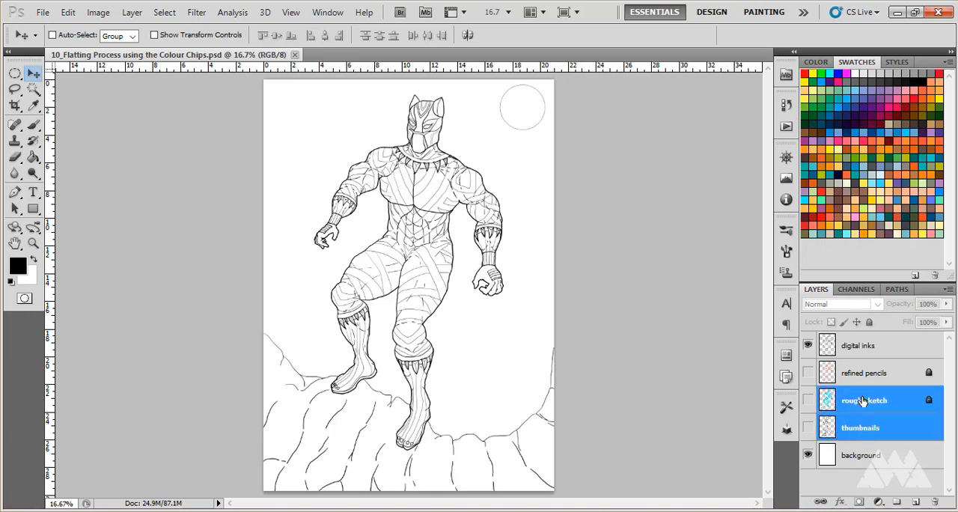
left_click(861, 374, "ctrl")
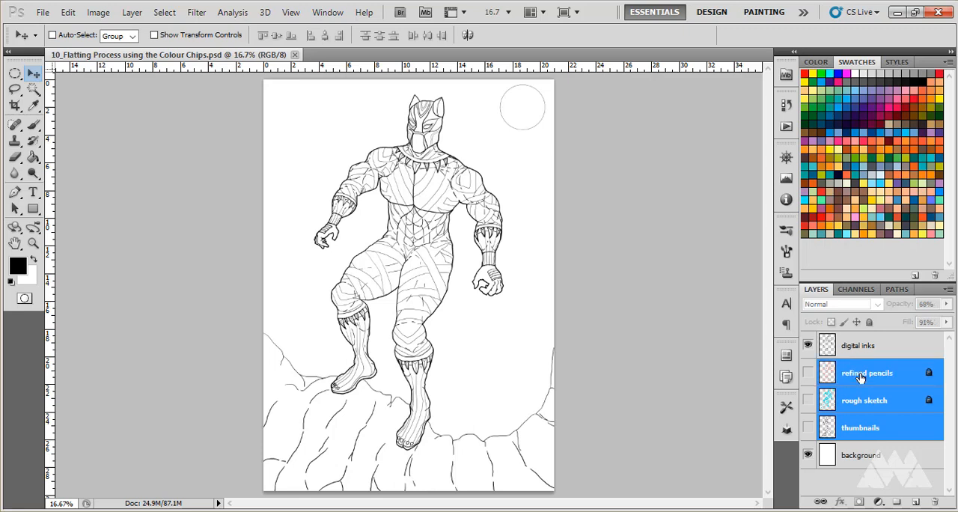
left_click(865, 348, "ctrl")
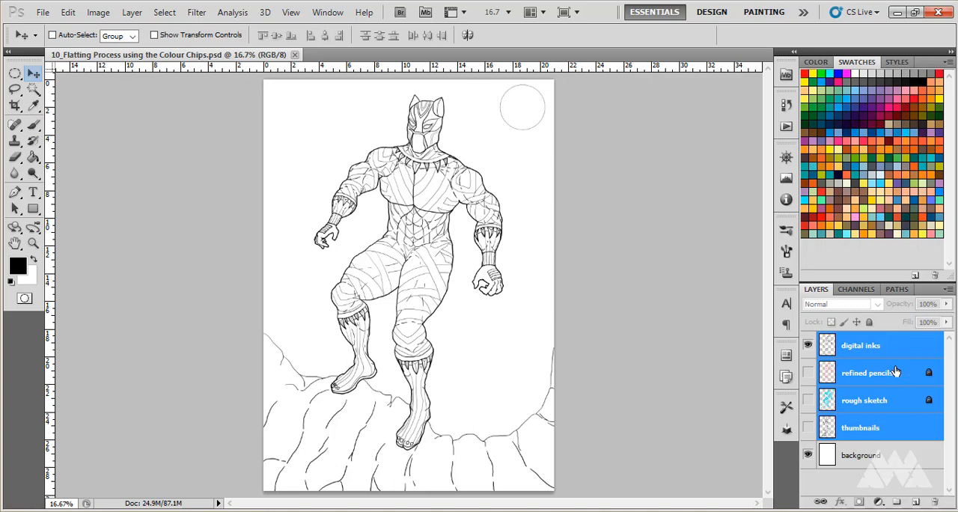
left_click_drag(894, 347, 898, 502)
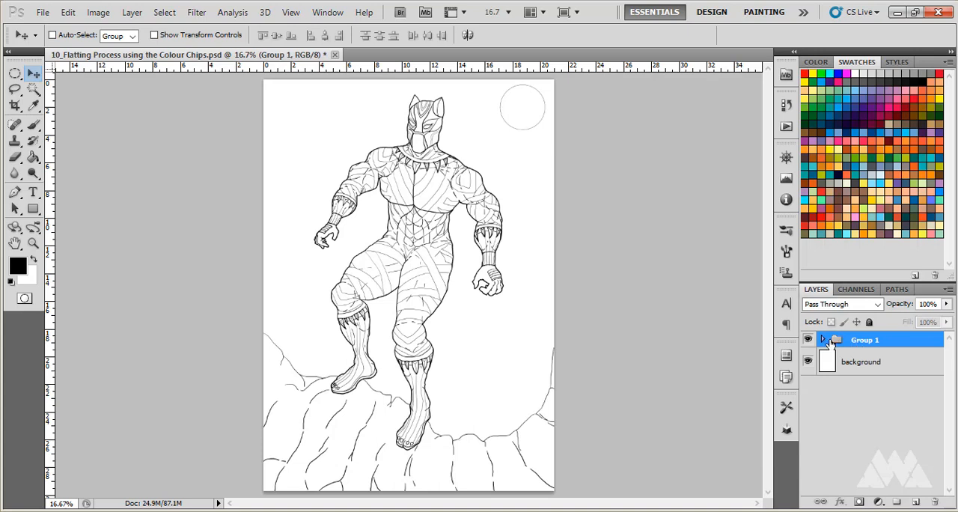
- Expand the new layer group and rename it Line Art
left_click(823, 341)
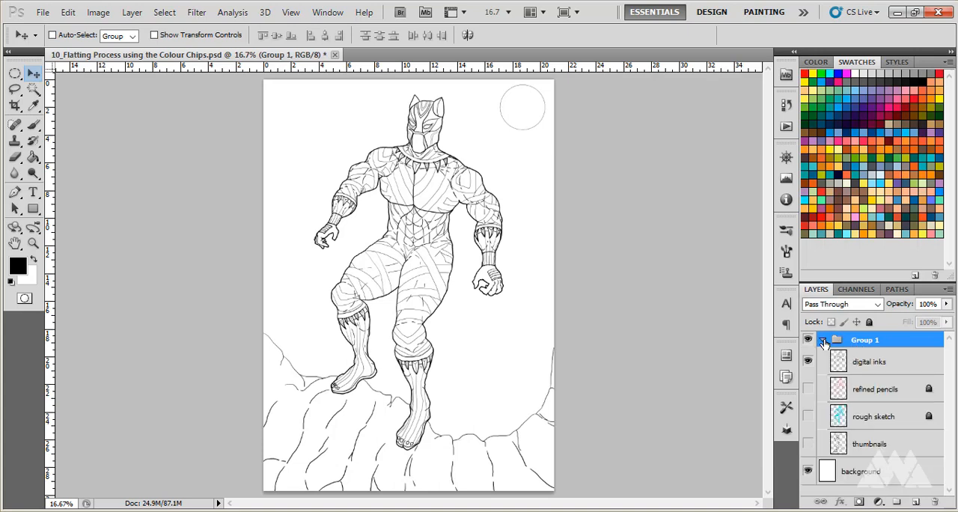
double_click(867, 339)
type("4")
type("ine")
type(" Art")
key("Return")
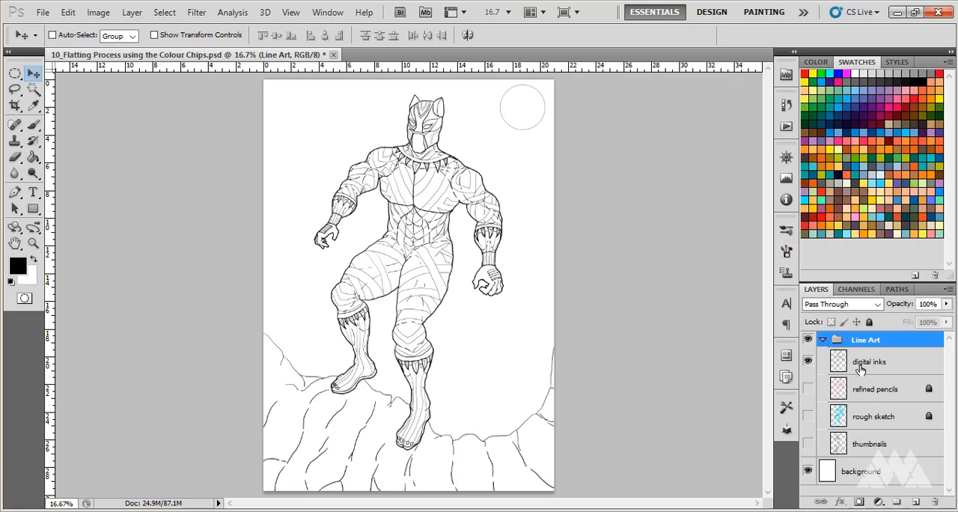
- Collapse the Line Art group and check its contents by hiding the whole group and showing it again
left_click(823, 340)
left_click(822, 341)
left_click(822, 341)
left_click(822, 340)
left_click(823, 340)
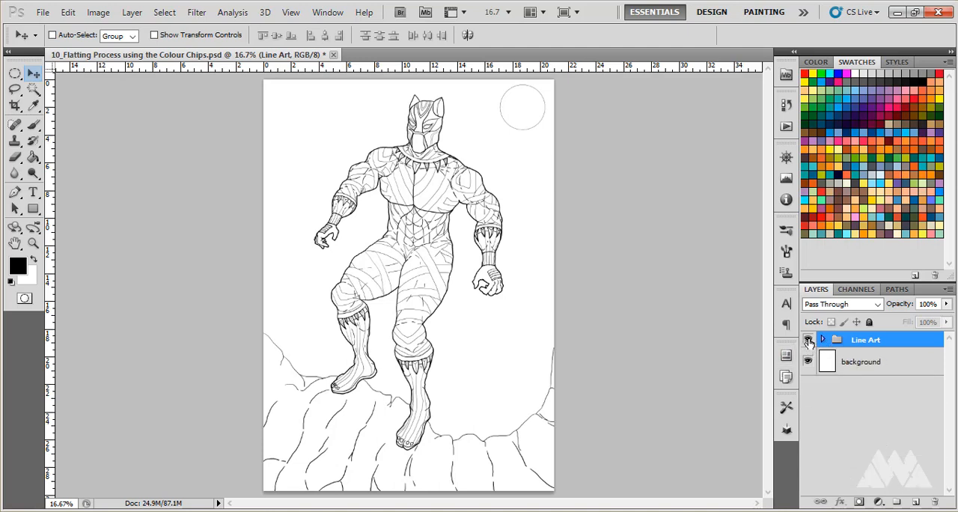
left_click(808, 342)
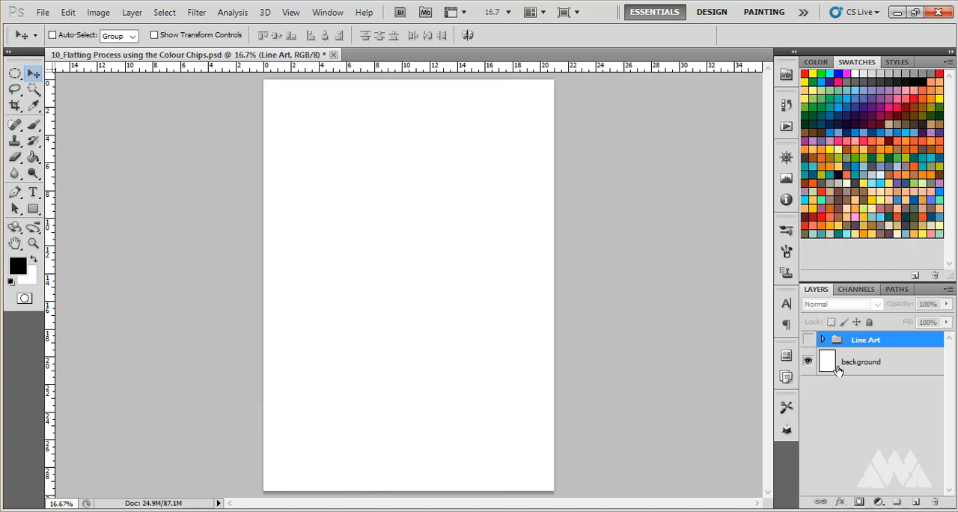
left_click(808, 341)
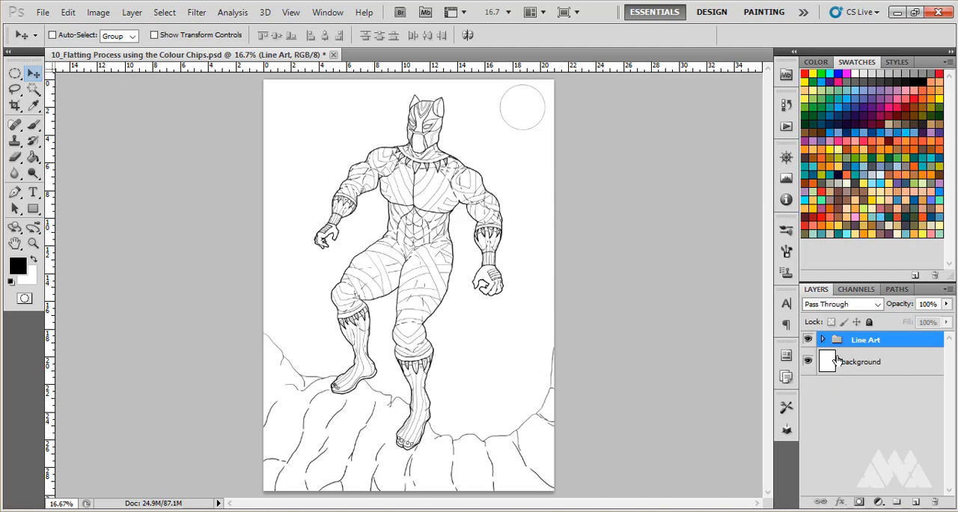
- Add a new layer directly above the background layer and name it flats
left_click(859, 364)
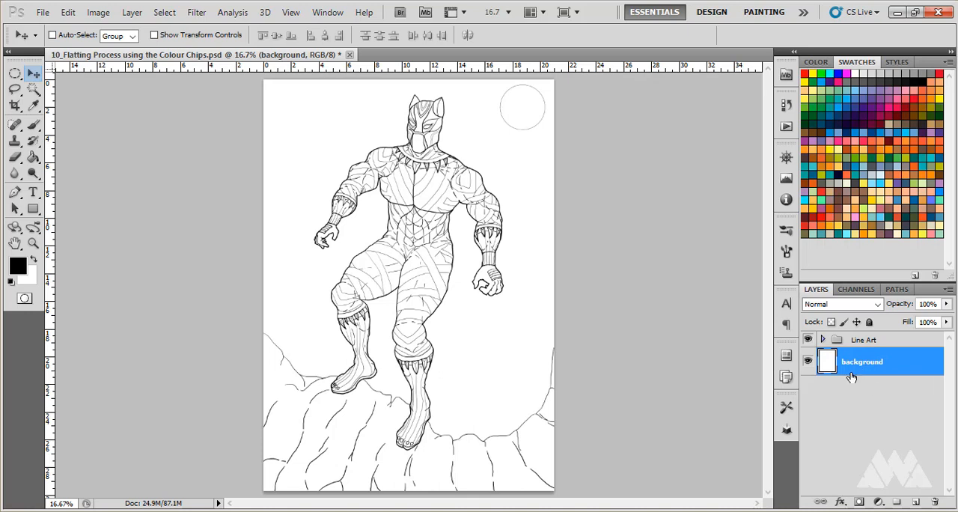
left_click(913, 501)
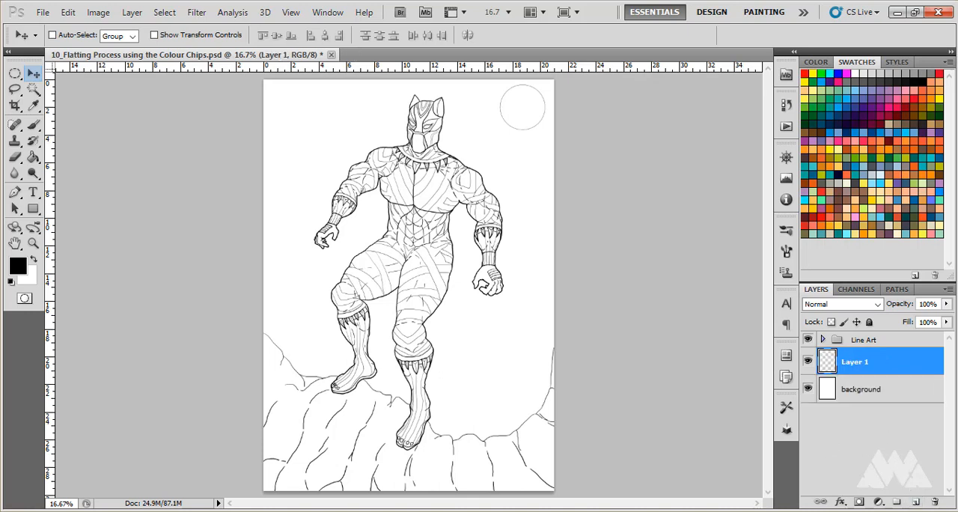
double_click(853, 363)
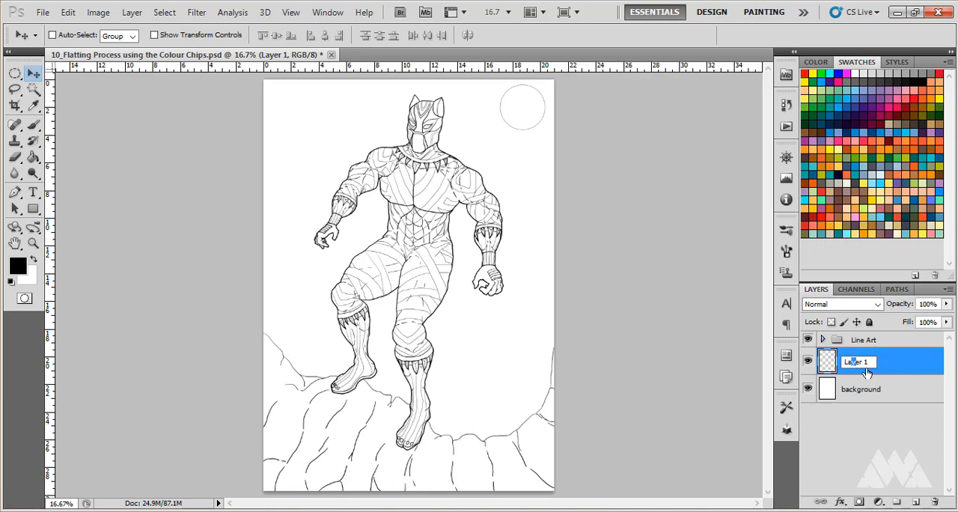
left_click_drag(871, 363, 826, 360)
type("flats")
key("Return")
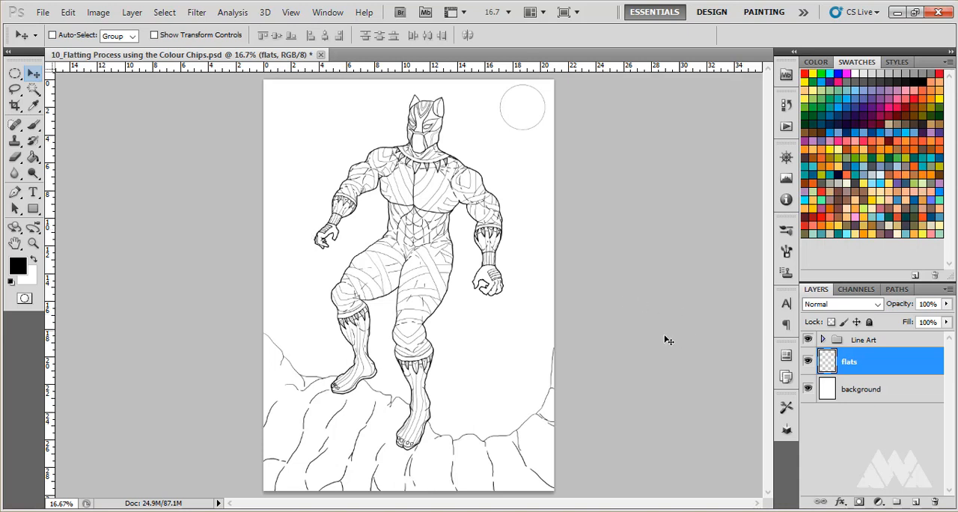
- Try out gray swatches on the flats layer with the Paint Bucket: a medium gray, a very light gray and a light gray
left_click(32, 157)
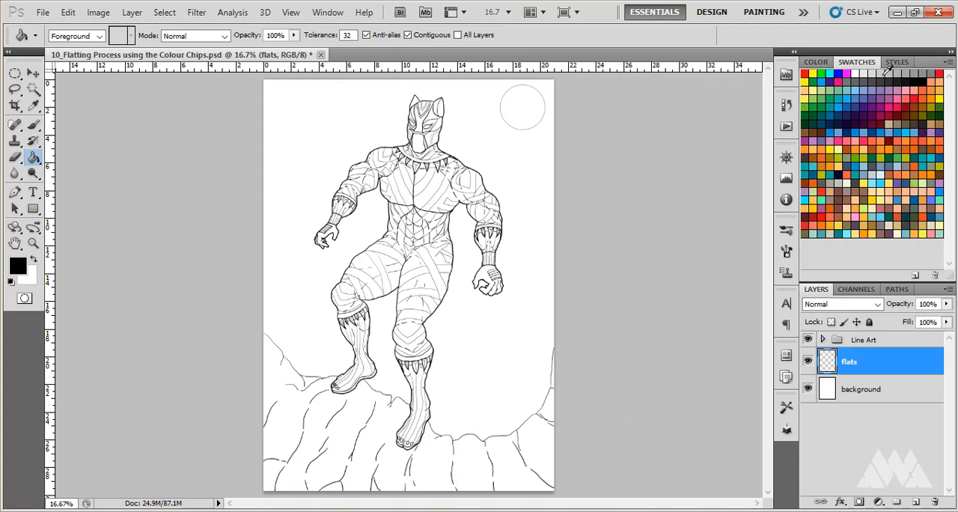
left_click(884, 74)
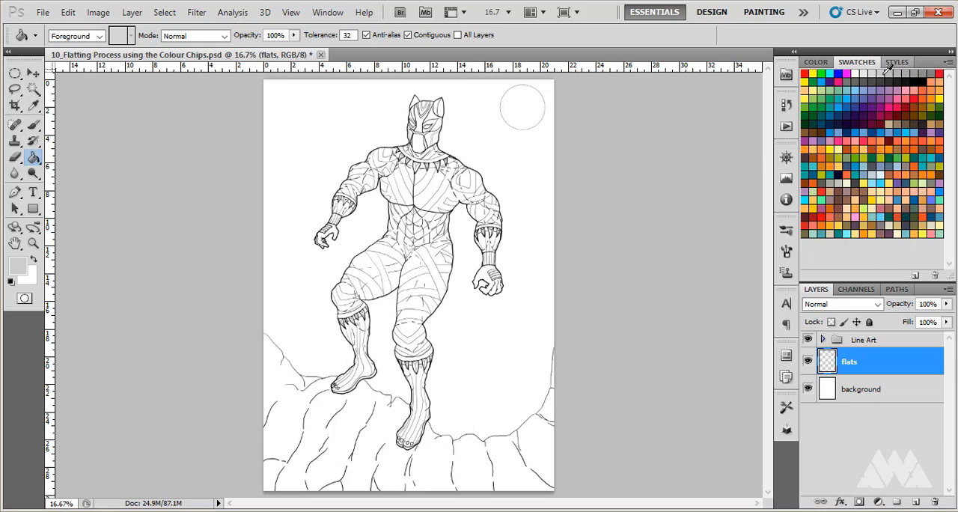
left_click(890, 74)
left_click(294, 170)
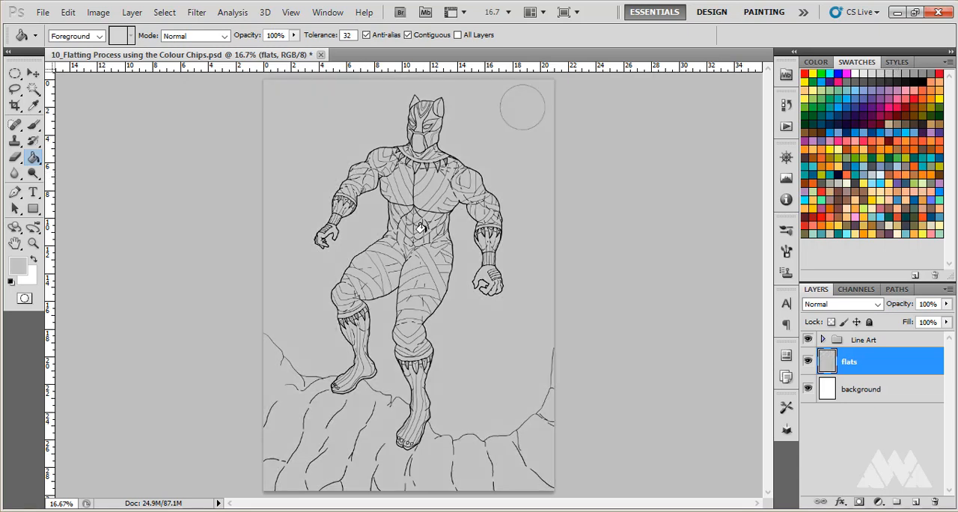
left_click(868, 72)
left_click(529, 219)
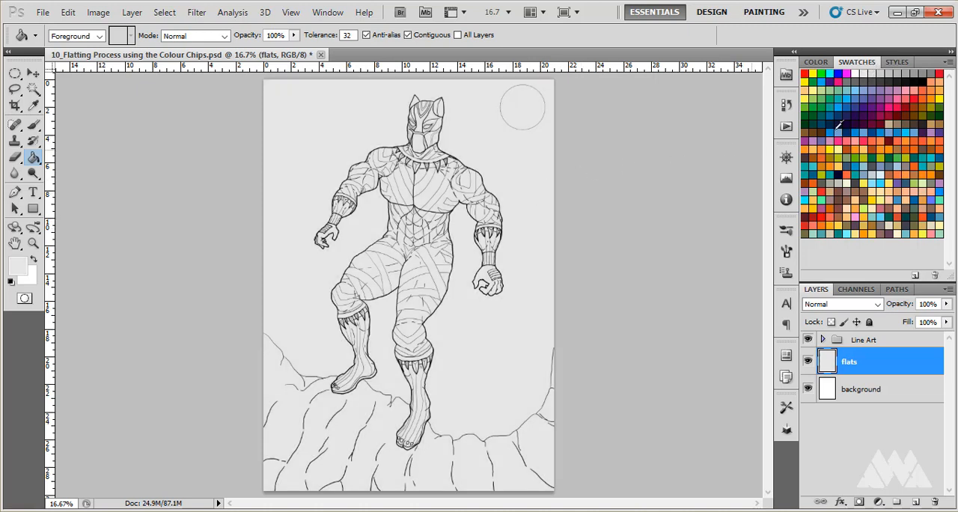
left_click(873, 71)
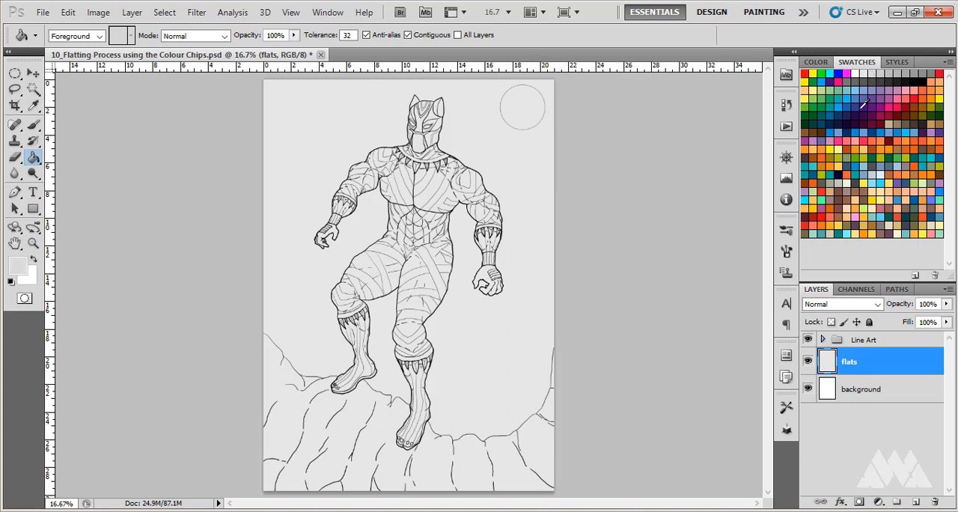
left_click(521, 198)
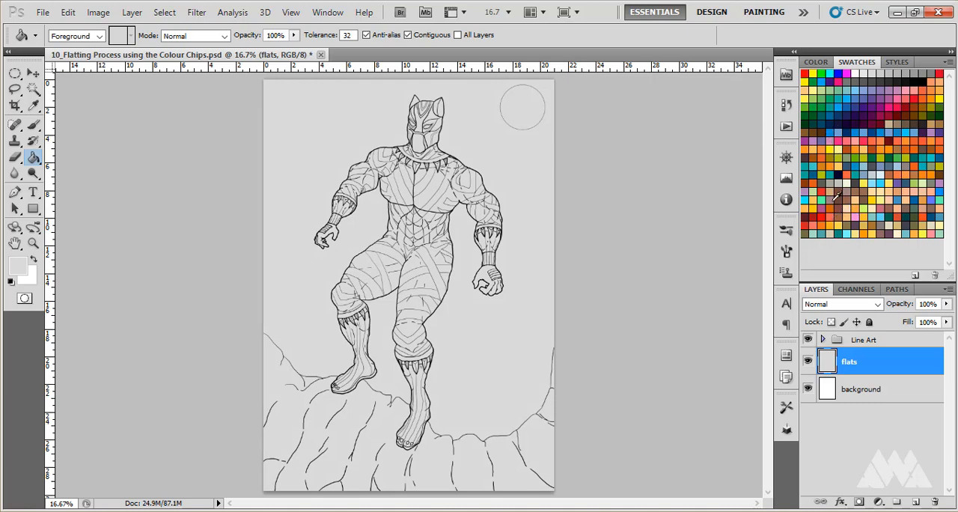
- Try out stronger swatches as fills on the flats layer: dark red, bright red and olive green
left_click(893, 119)
left_click(492, 186)
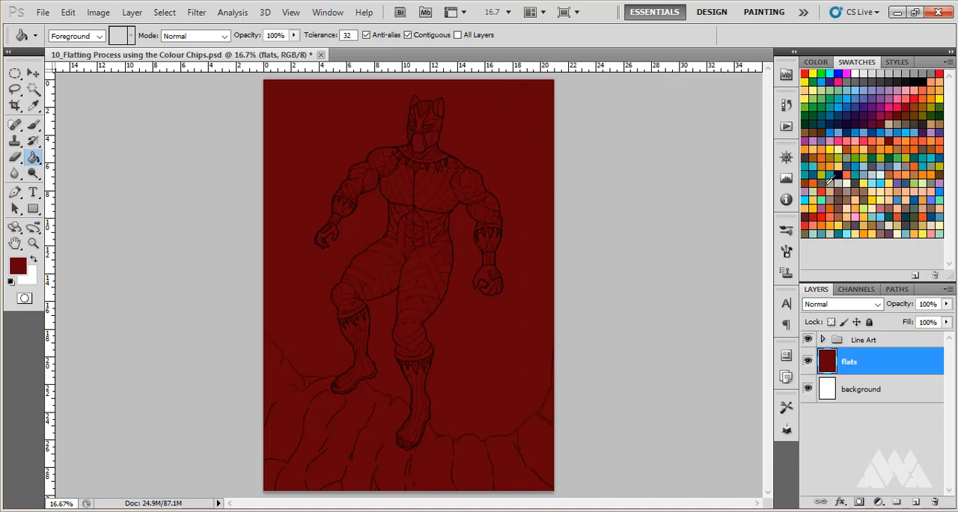
left_click(808, 222)
left_click(539, 281)
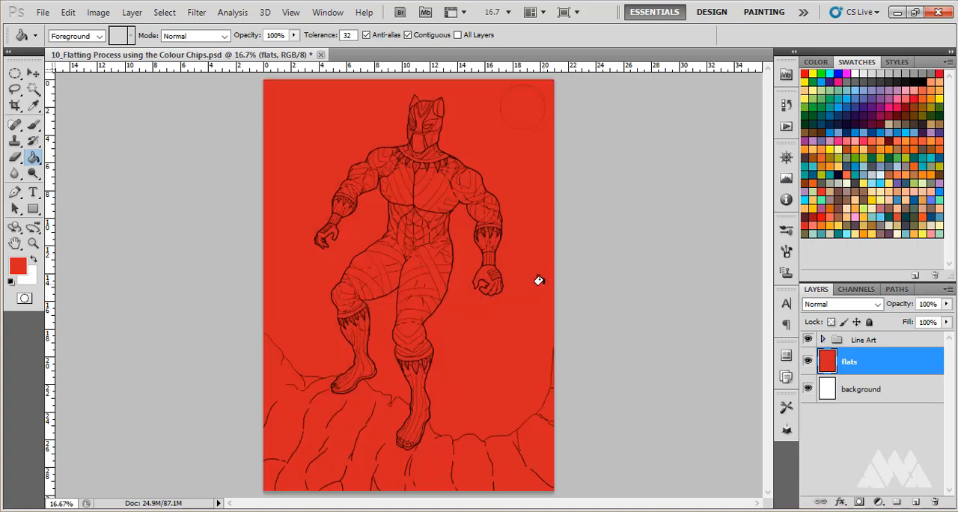
left_click(820, 172)
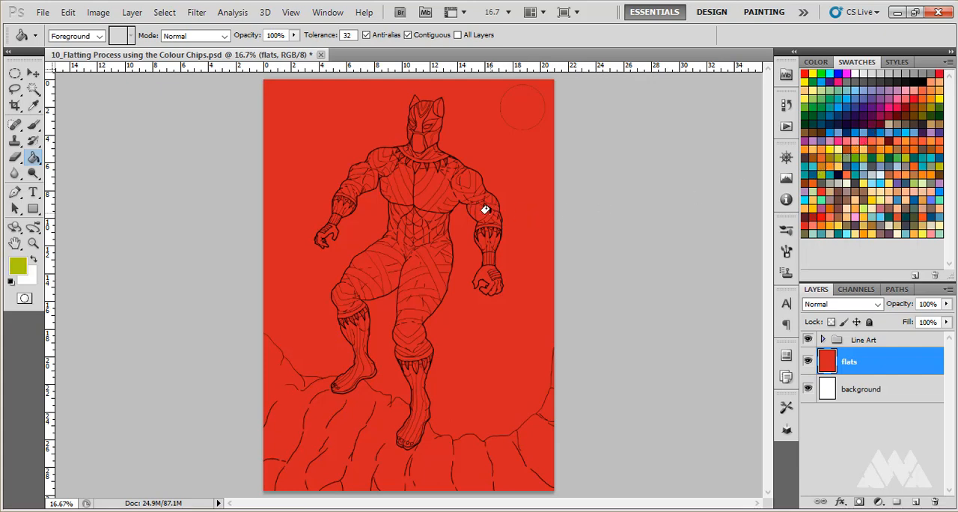
left_click(502, 223)
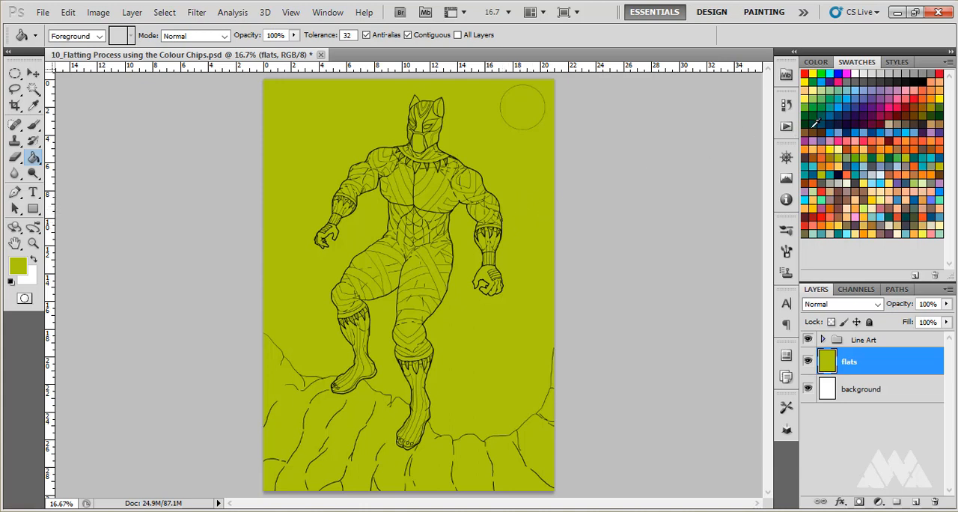
- Fill the flats layer with the pale green swatch and switch to the Move tool
left_click(824, 89)
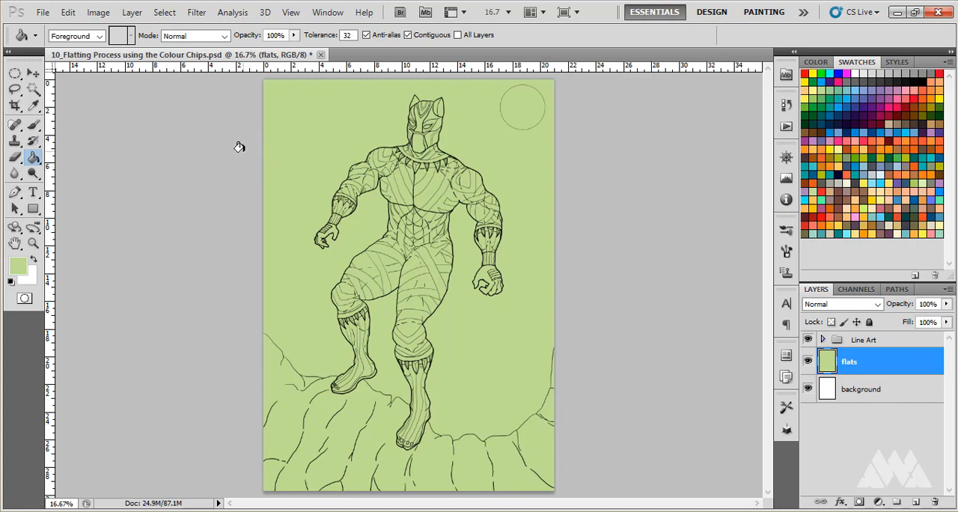
left_click(33, 73)
right_click(157, 169)
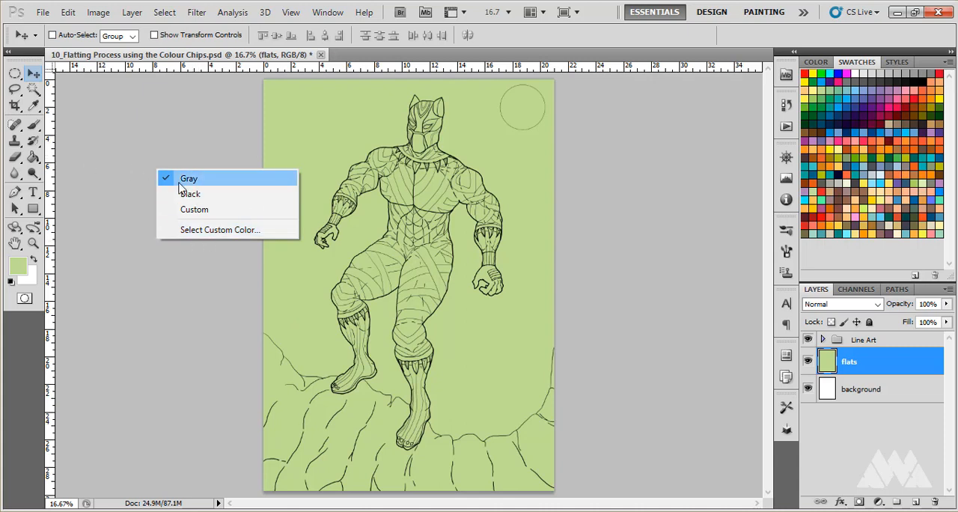
left_click(179, 142)
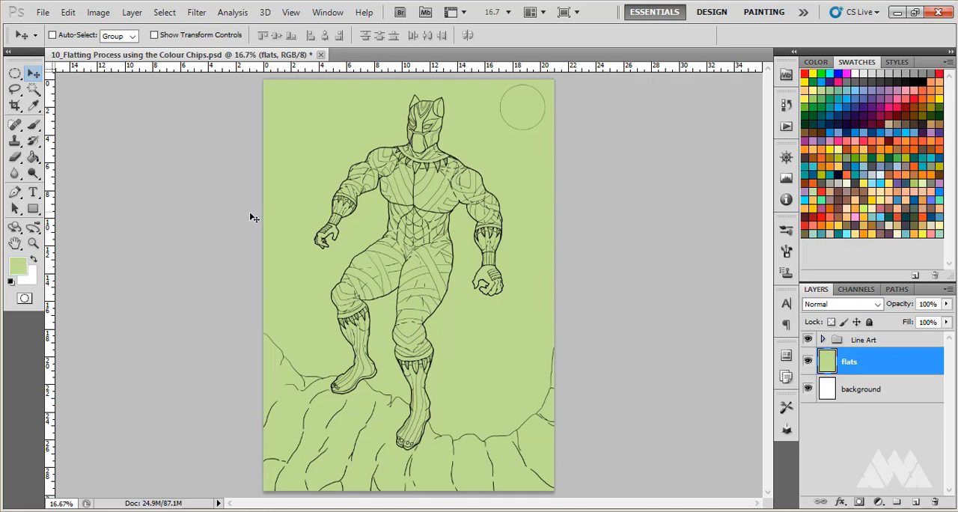
- Try out darker green shades for the foreground colour in the Color Picker and discard them
left_click(20, 271)
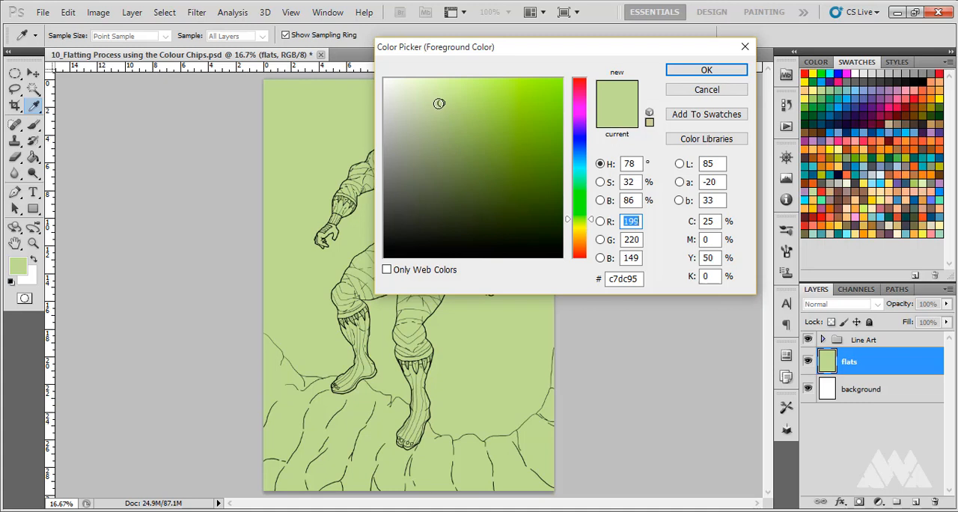
left_click_drag(438, 104, 482, 193)
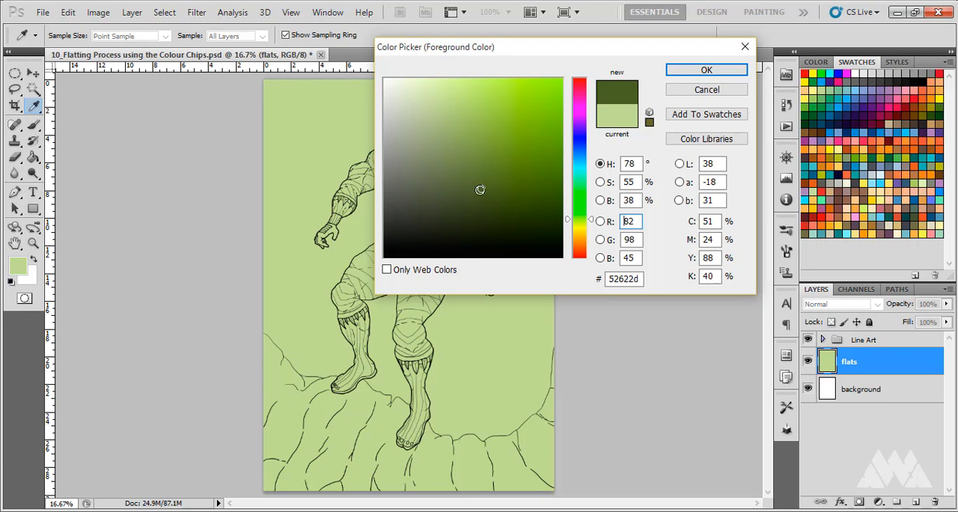
mouse_move(480, 188)
left_mouse_down()
mouse_move(483, 167)
mouse_move(474, 173)
mouse_move(487, 180)
mouse_move(486, 169)
mouse_move(421, 158)
mouse_move(440, 207)
mouse_move(532, 198)
mouse_move(433, 223)
mouse_move(490, 227)
mouse_move(492, 204)
left_mouse_up()
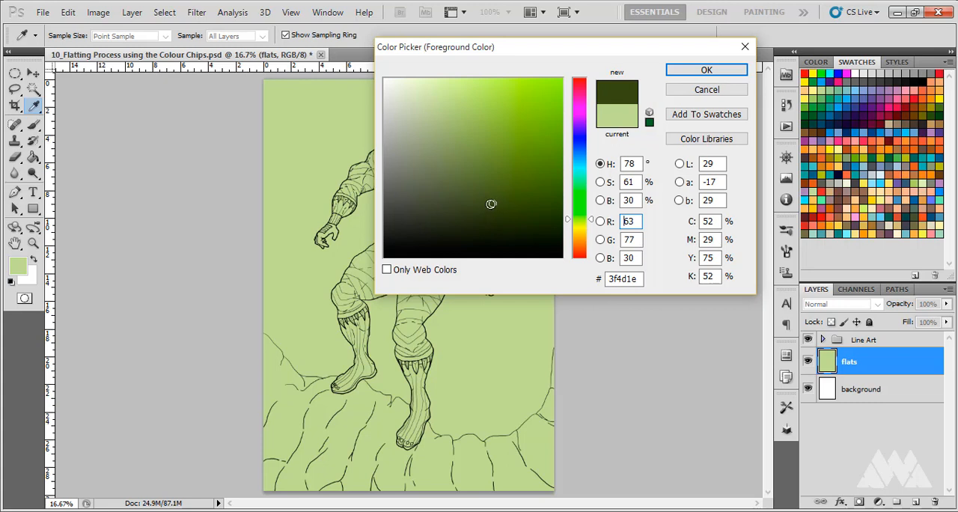
mouse_move(492, 203)
left_mouse_down()
mouse_move(474, 204)
mouse_move(480, 164)
left_mouse_up()
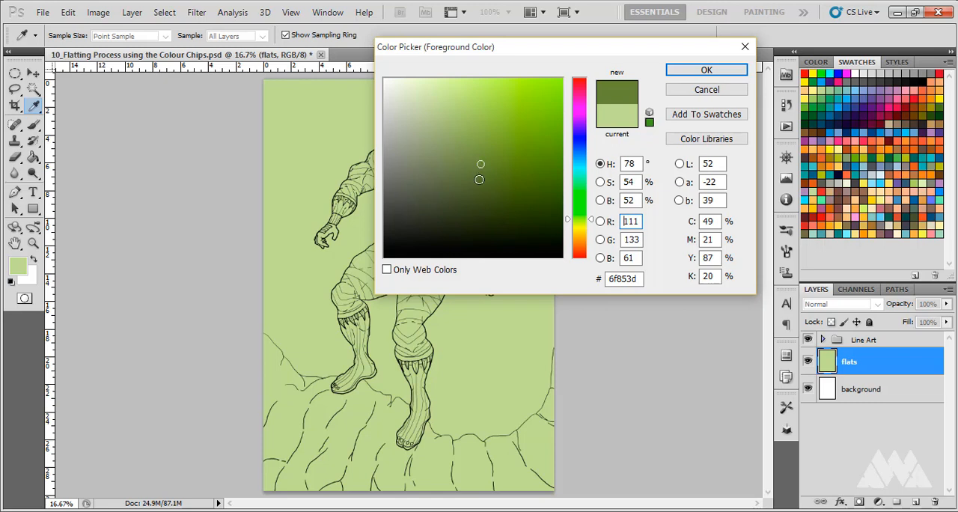
mouse_move(479, 164)
left_mouse_down()
mouse_move(477, 145)
mouse_move(476, 190)
mouse_move(488, 194)
left_mouse_up()
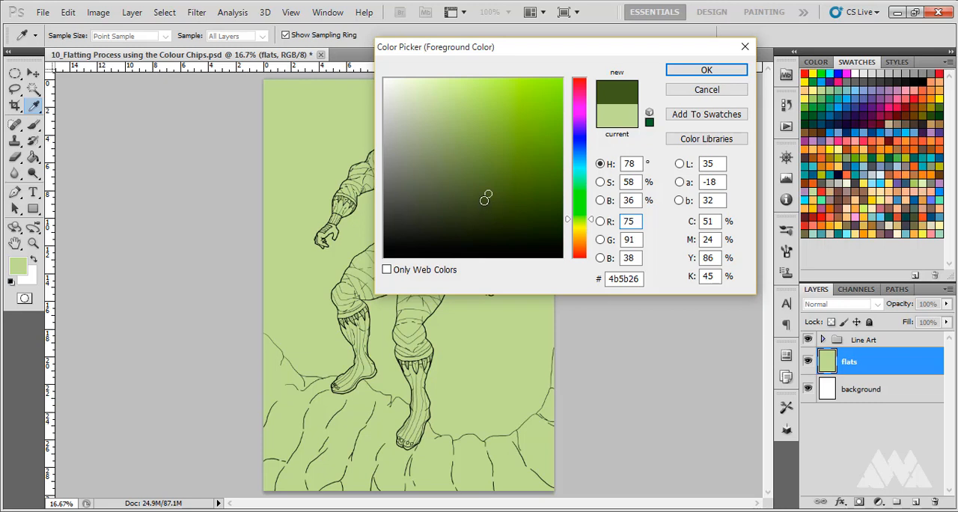
mouse_move(485, 192)
left_mouse_down()
mouse_move(471, 186)
mouse_move(475, 155)
mouse_move(477, 171)
left_mouse_up()
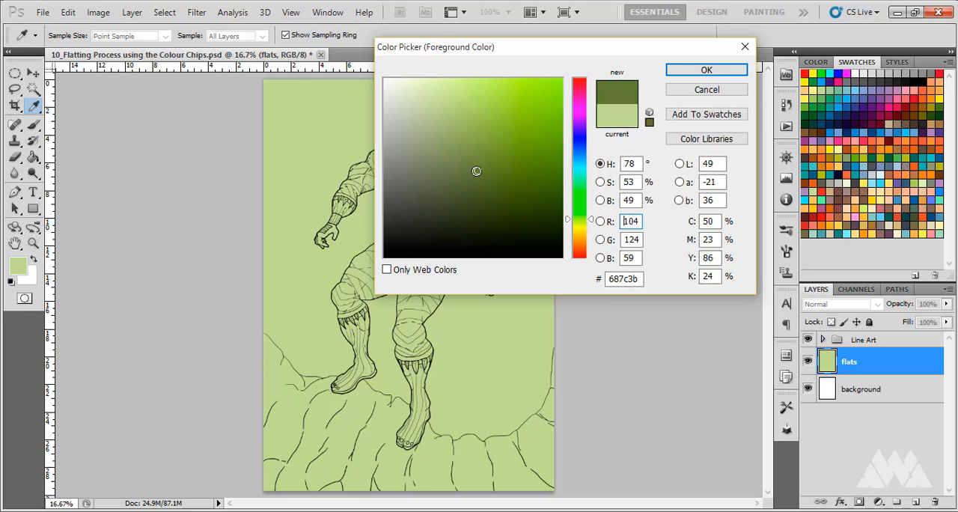
left_click(466, 160)
left_click_drag(472, 173, 472, 190)
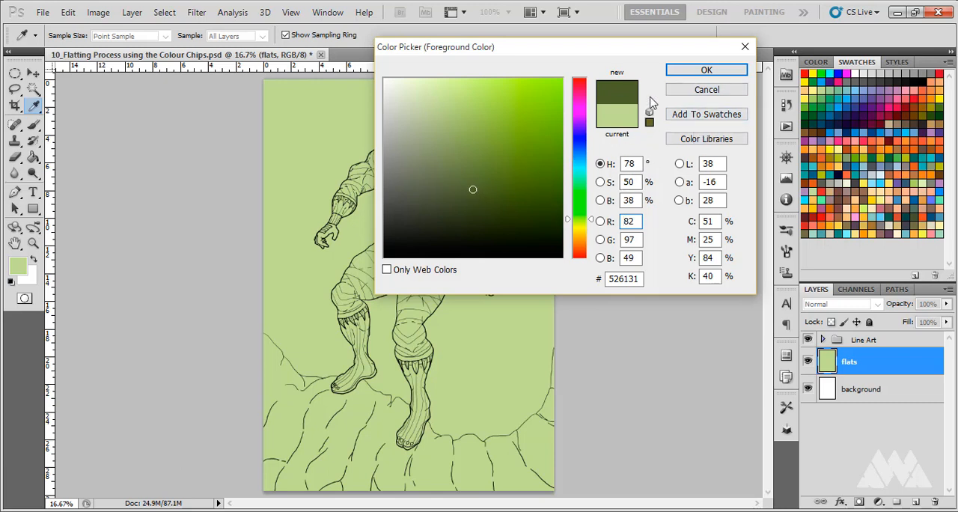
left_click(696, 90)
key("v")
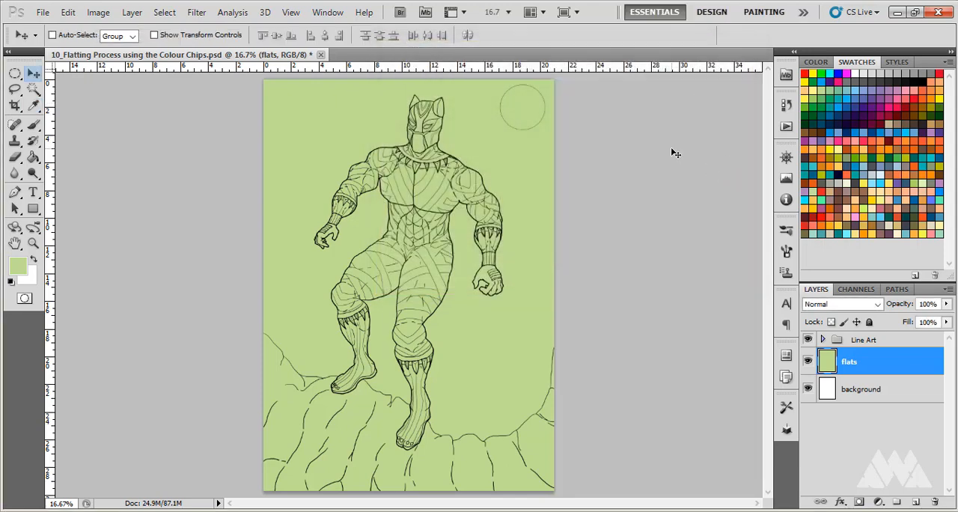
- Show the foreground colour's sliders, switch them to RGB Sliders and set them back to HSB Sliders
left_click(816, 62)
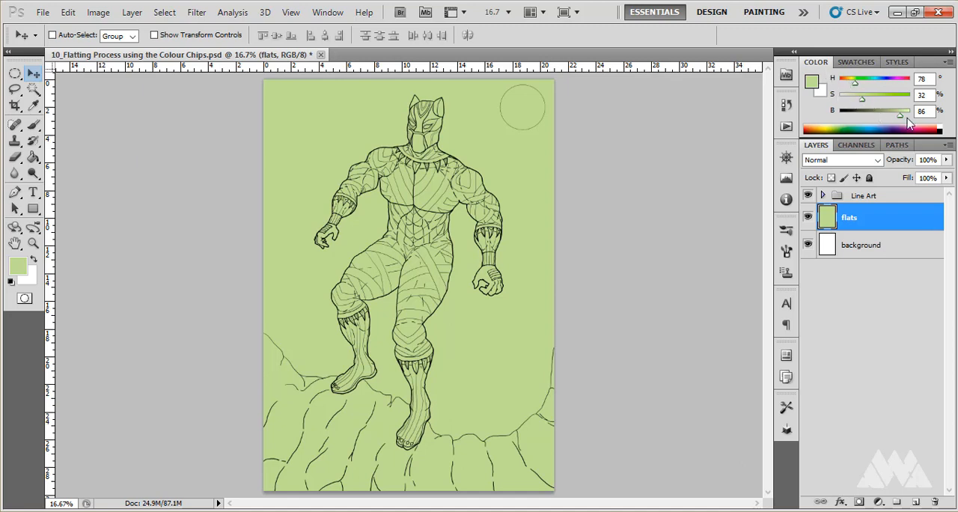
left_click(947, 64)
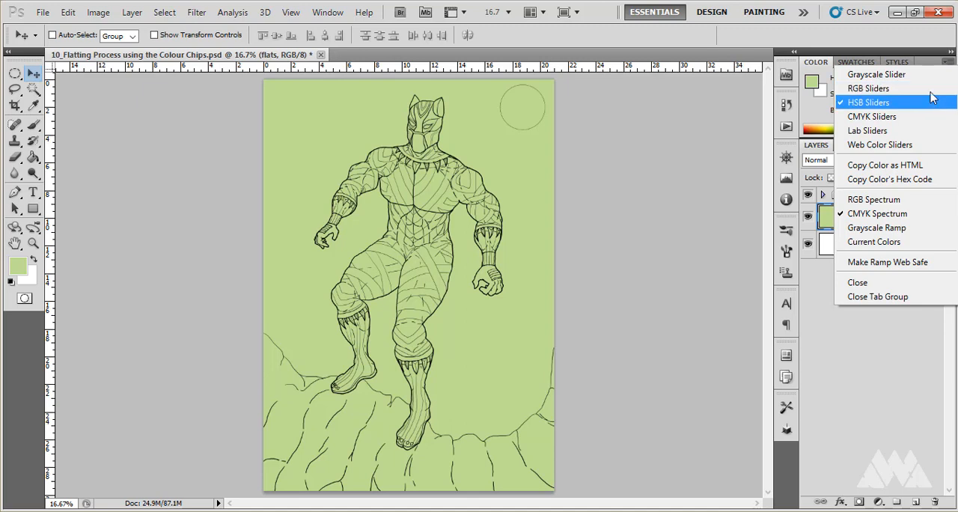
left_click(931, 90)
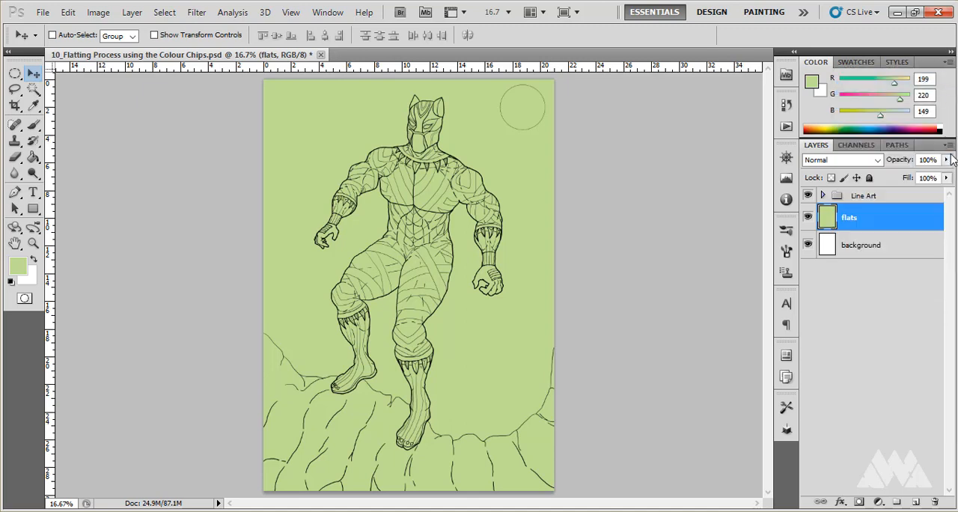
left_click(947, 63)
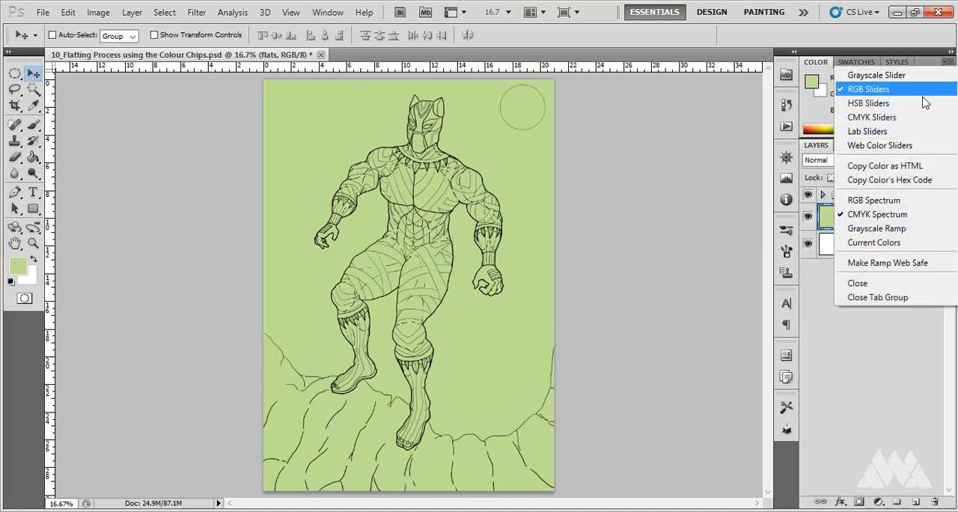
left_click(930, 100)
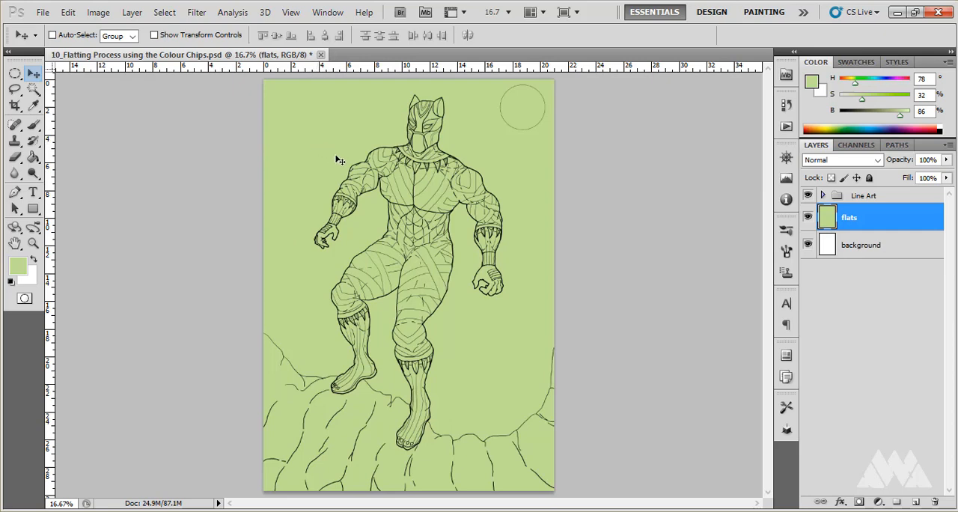
- Activate the Lasso tool for working on the character's head
scroll(382, 220, "up", 5)
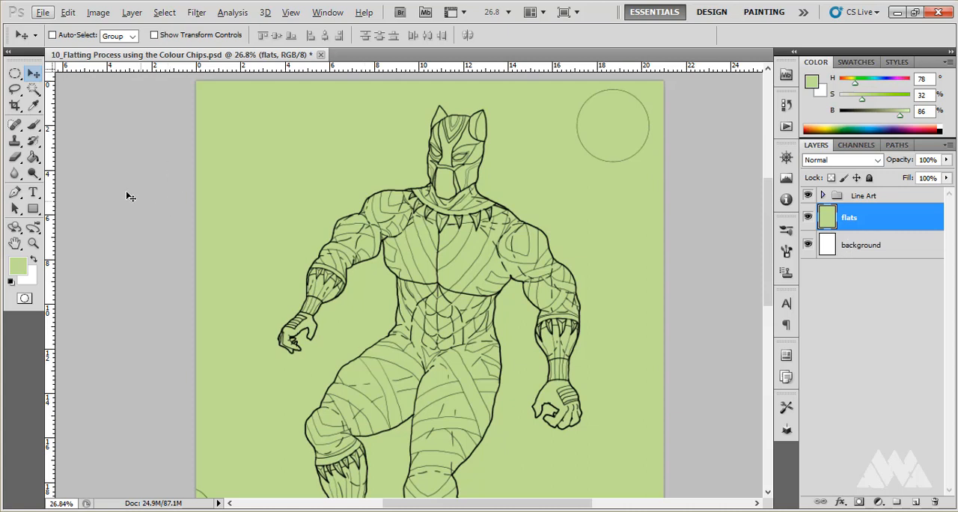
left_click(14, 91)
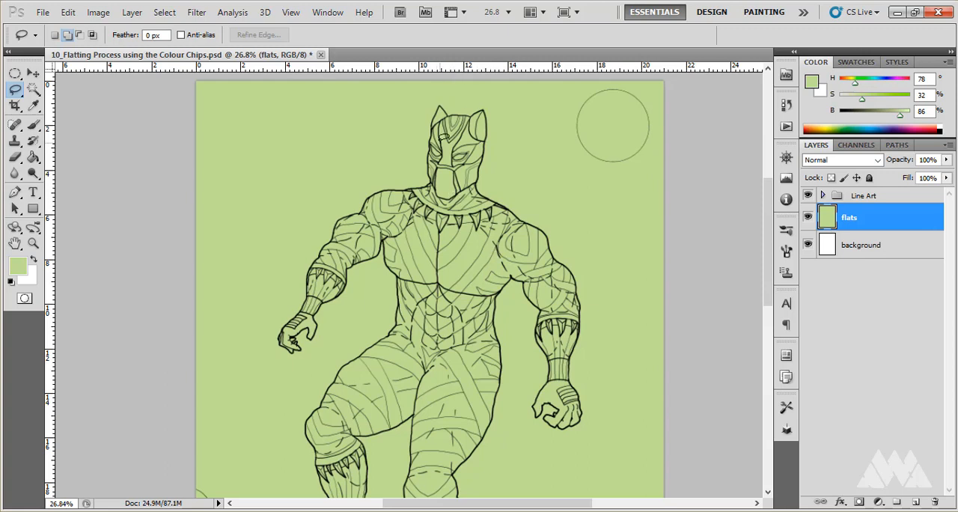
left_click_drag(444, 138, 452, 204)
scroll(454, 207, "up", 4)
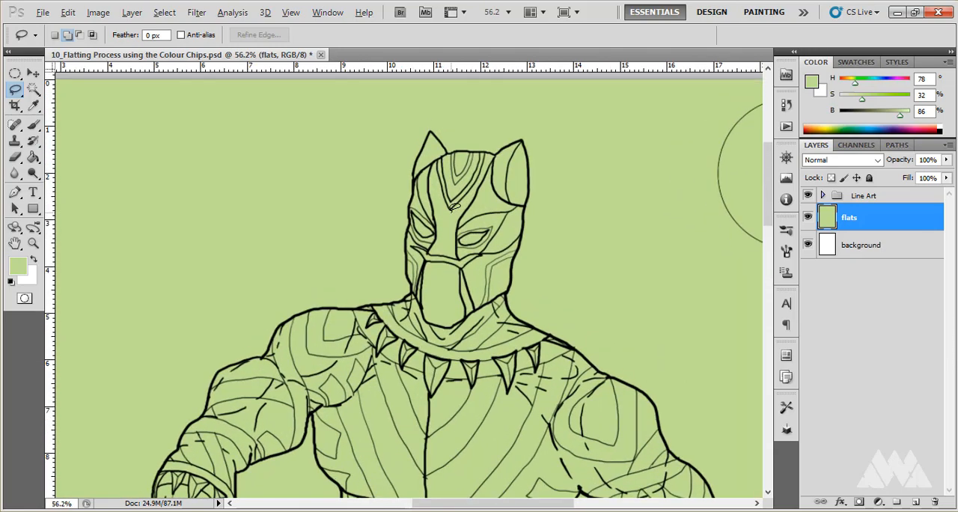
scroll(454, 207, "down", 3)
scroll(519, 198, "up", 5)
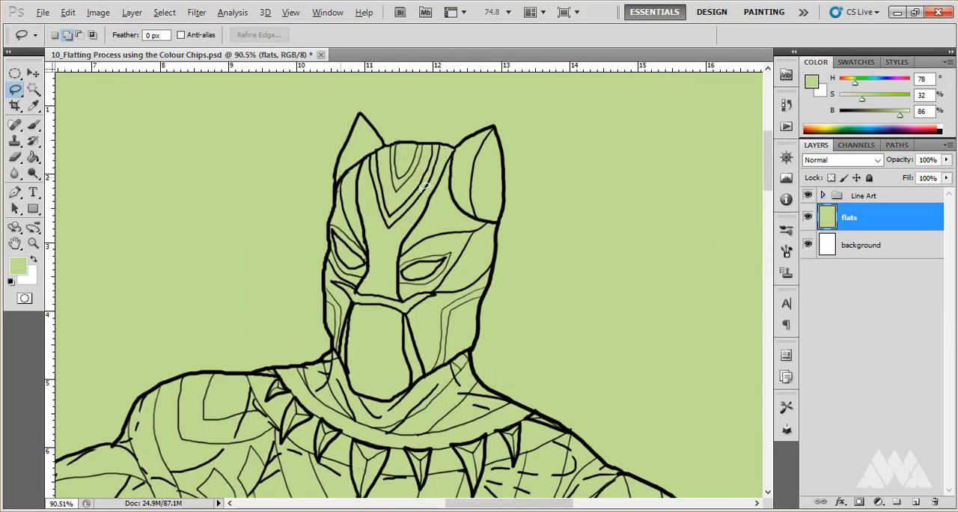
scroll(424, 187, "up", 1)
scroll(423, 186, "up", 1)
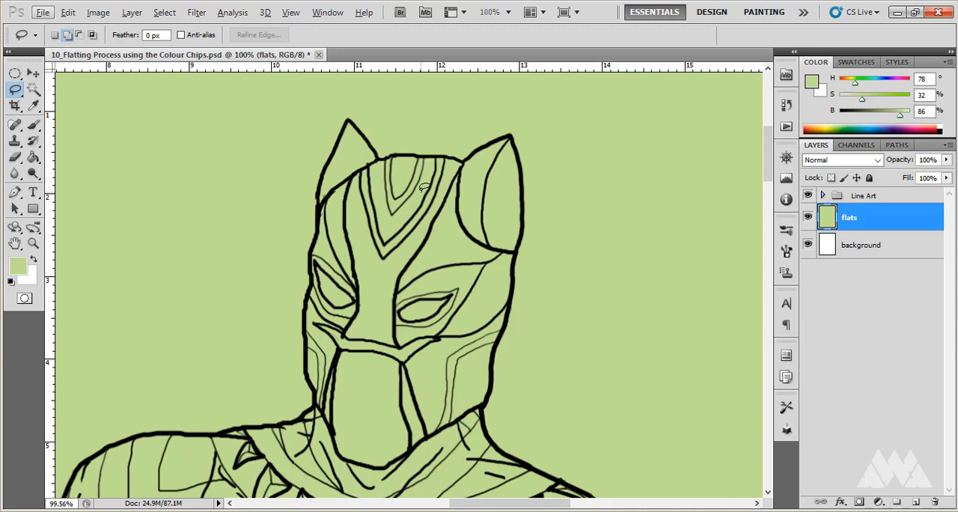
- Cycle through the Polygonal and Magnetic Lasso variants and return to the regular Lasso tool
key("shift+l")
key("alt+l")
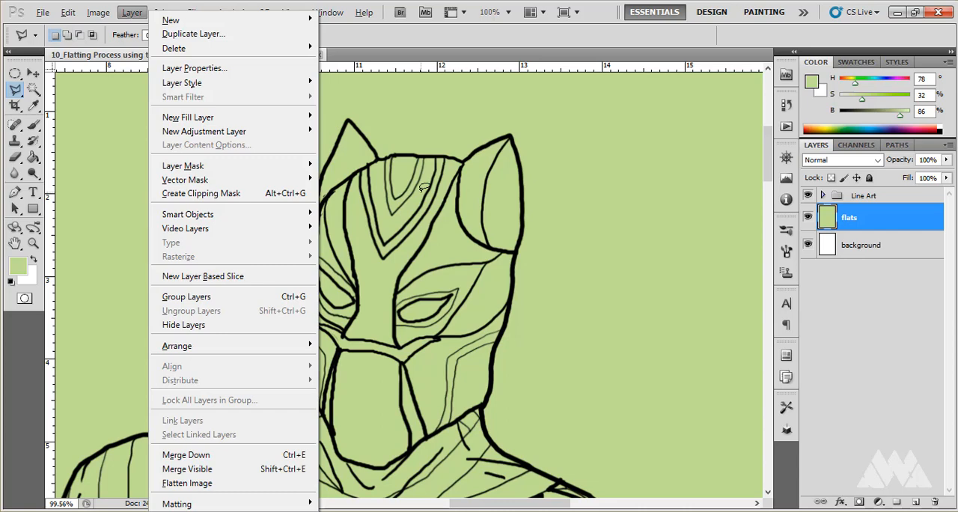
left_click(505, 38)
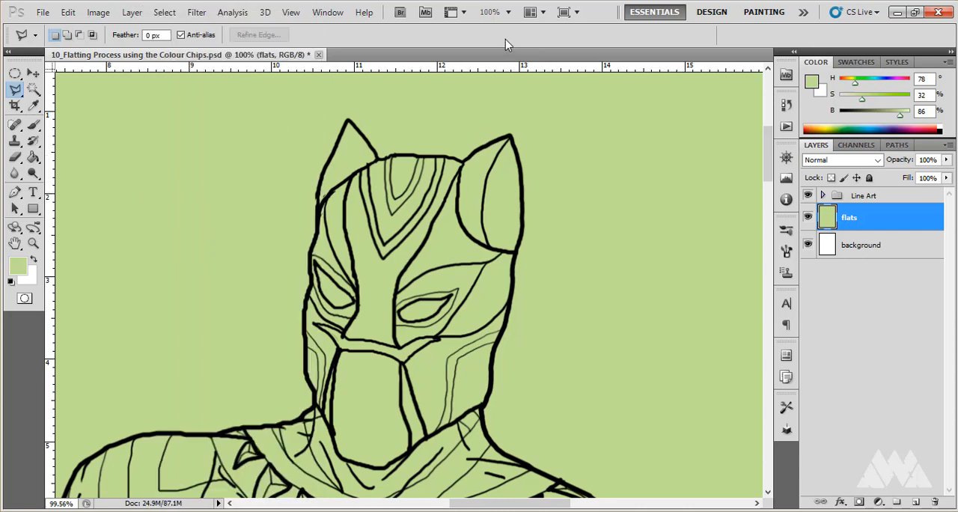
key("shift+l")
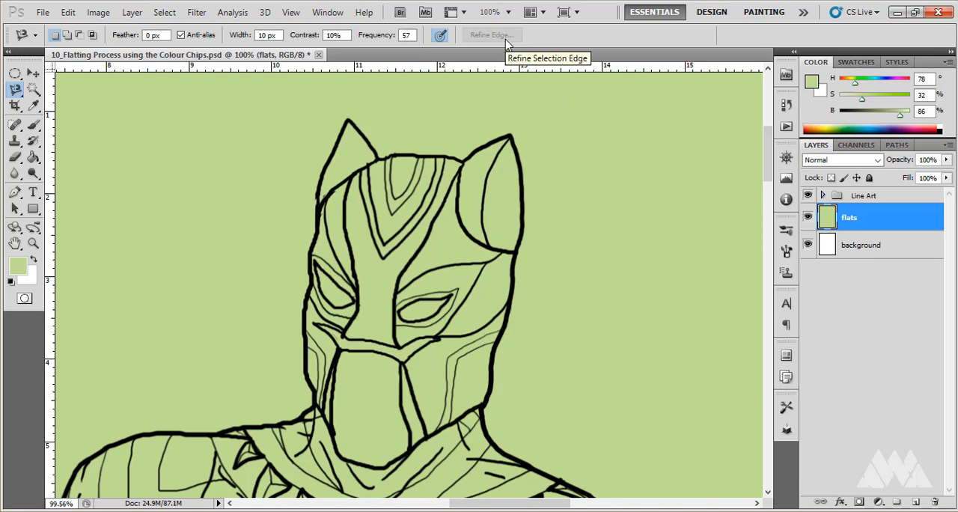
key("shift+l")
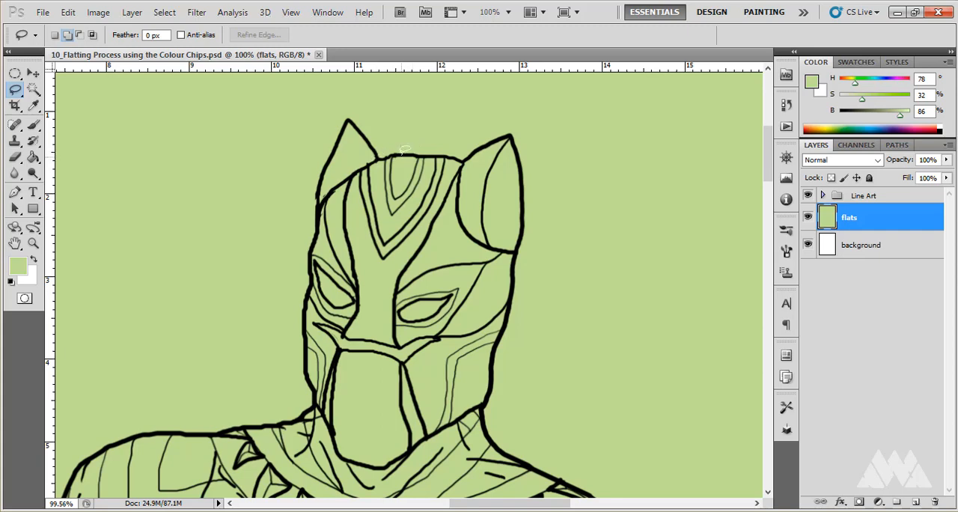
- Try short freehand lasso selections at the top of the head and the base of the ear, and clear them
left_click_drag(451, 155, 520, 151)
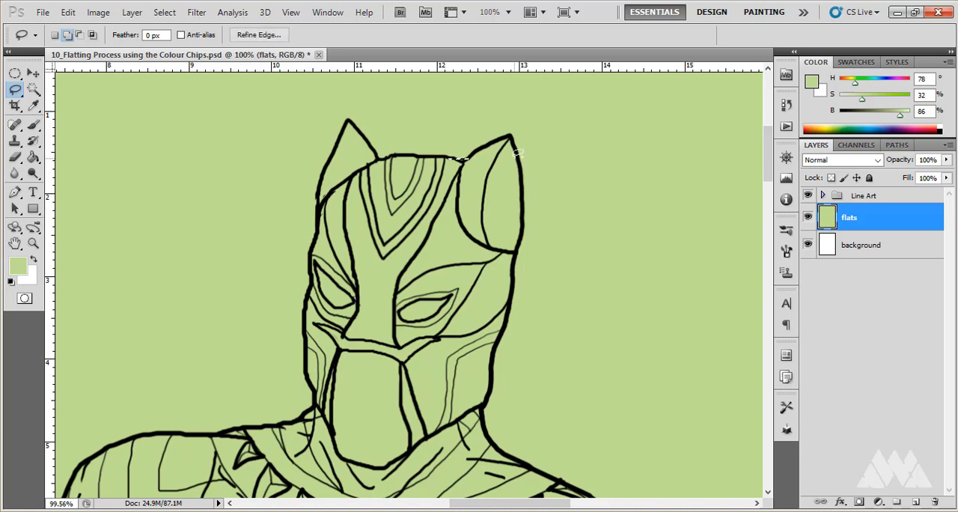
left_click(516, 153)
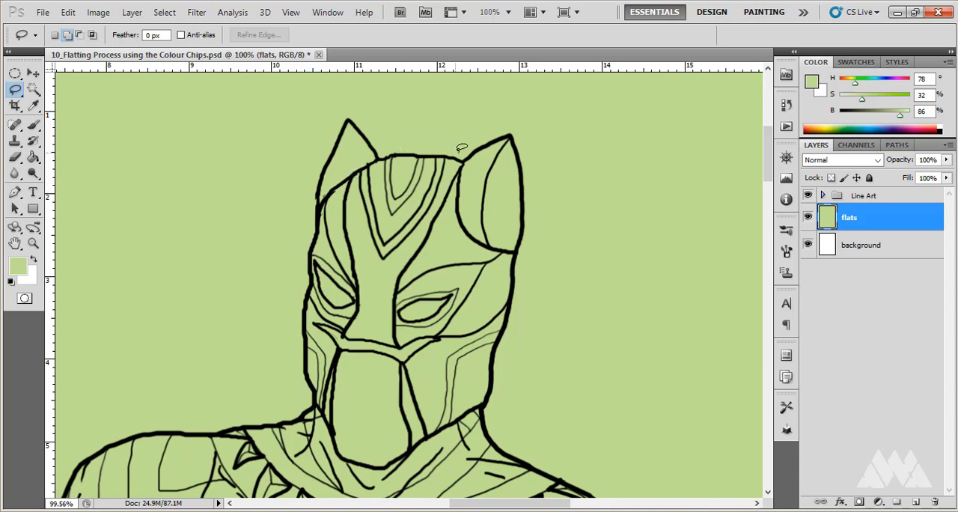
left_click(35, 74)
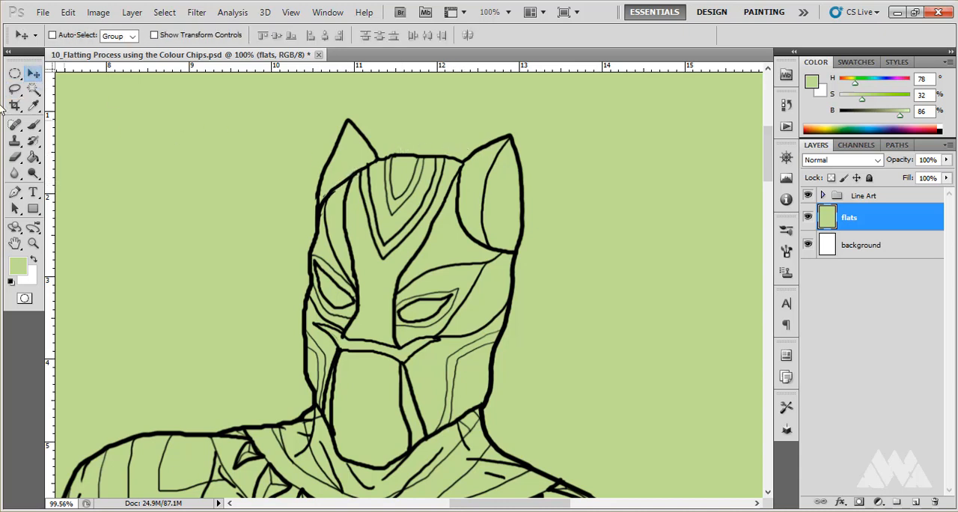
left_click(15, 88)
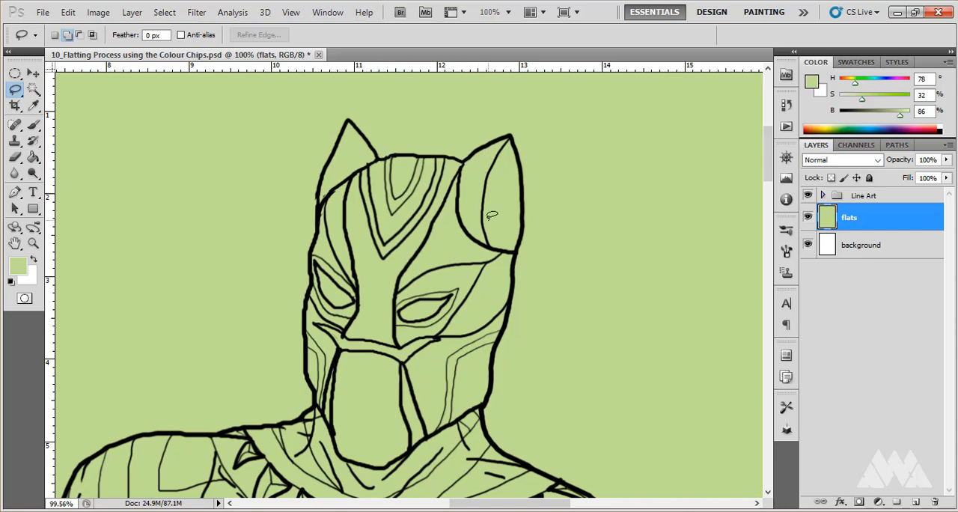
mouse_move(486, 241)
left_mouse_down()
mouse_move(525, 247)
mouse_move(564, 263)
left_mouse_up()
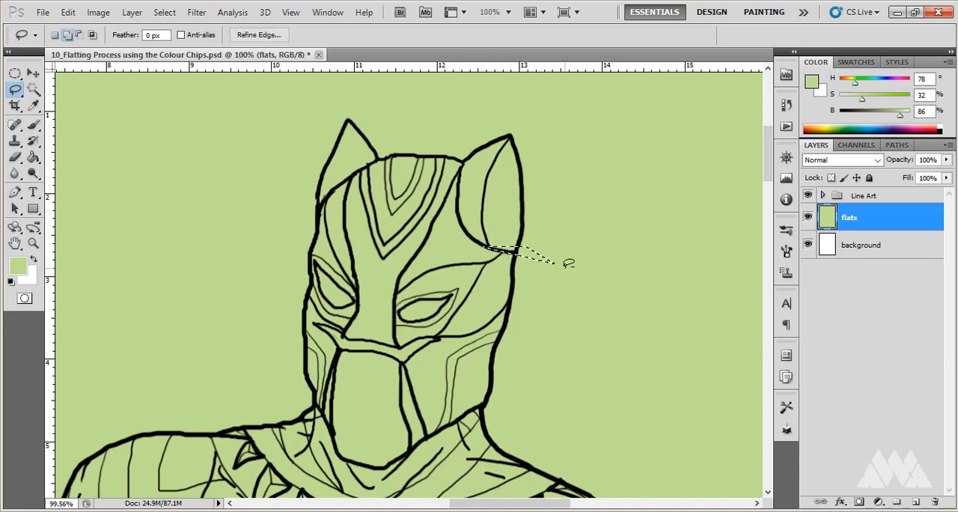
key("ctrl+d")
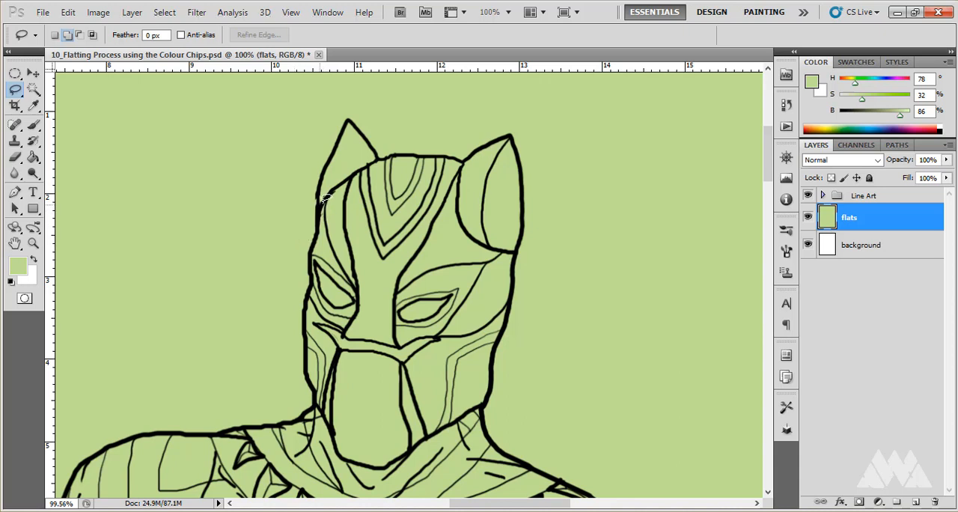
- Try lasso selections along the top edge of the head up to the ear tip and clear them
mouse_move(331, 191)
left_mouse_down()
mouse_move(395, 152)
mouse_move(461, 157)
mouse_move(497, 137)
left_mouse_up()
left_click(510, 135, "alt")
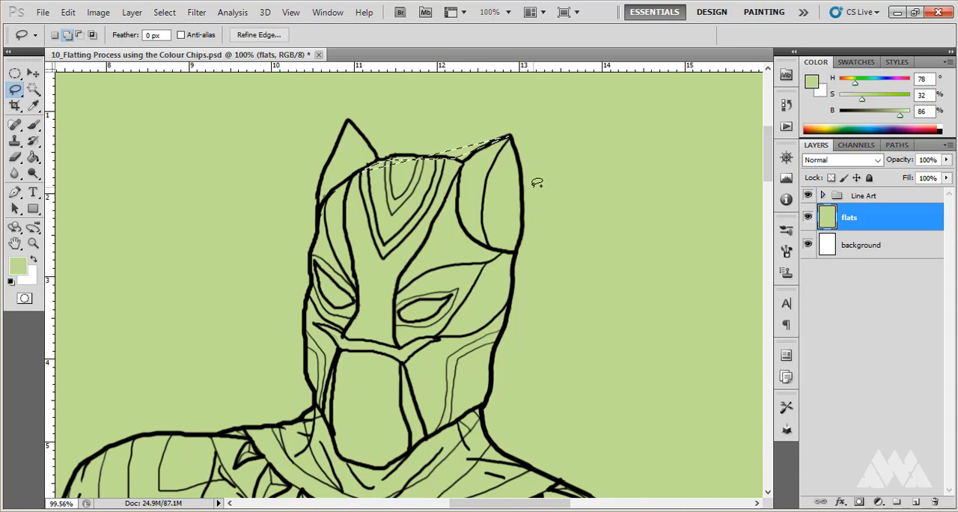
key("ctrl+d")
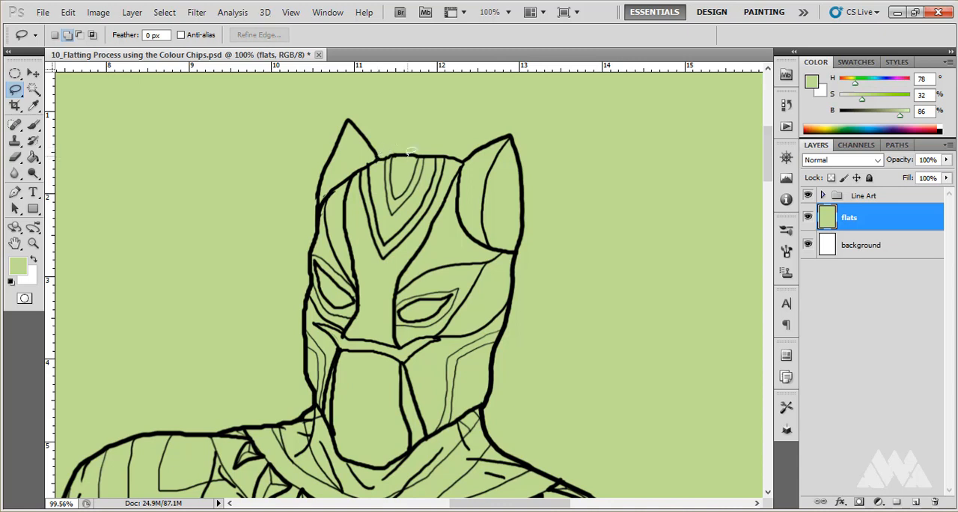
mouse_move(408, 152)
left_mouse_down()
mouse_move(454, 150)
mouse_move(488, 134)
mouse_move(395, 160)
mouse_move(463, 159)
mouse_move(476, 139)
mouse_move(462, 152)
mouse_move(378, 153)
mouse_move(455, 146)
mouse_move(453, 156)
mouse_move(419, 153)
mouse_move(465, 149)
mouse_move(413, 153)
mouse_move(464, 155)
mouse_move(475, 178)
mouse_move(483, 158)
left_mouse_up()
scroll(218, 254, "down", 3)
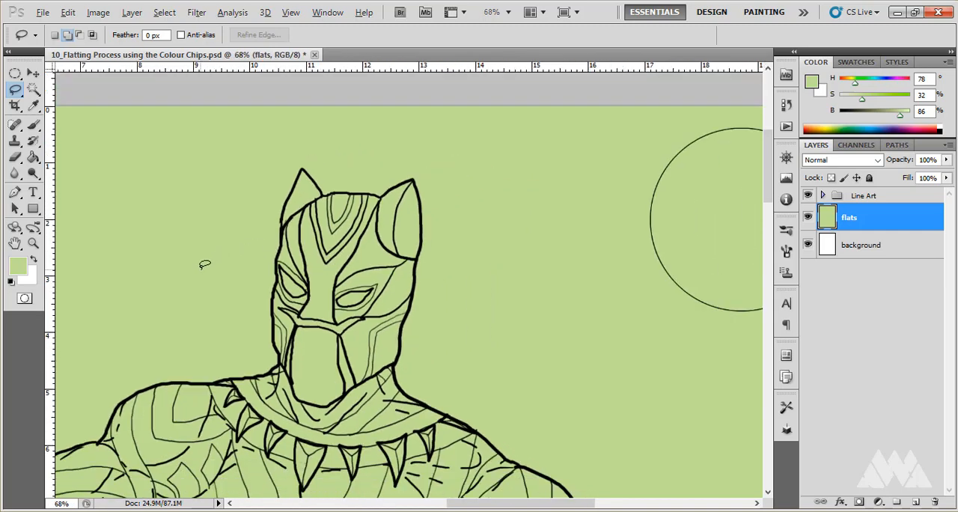
scroll(326, 235, "down", 2)
scroll(404, 218, "up", 3)
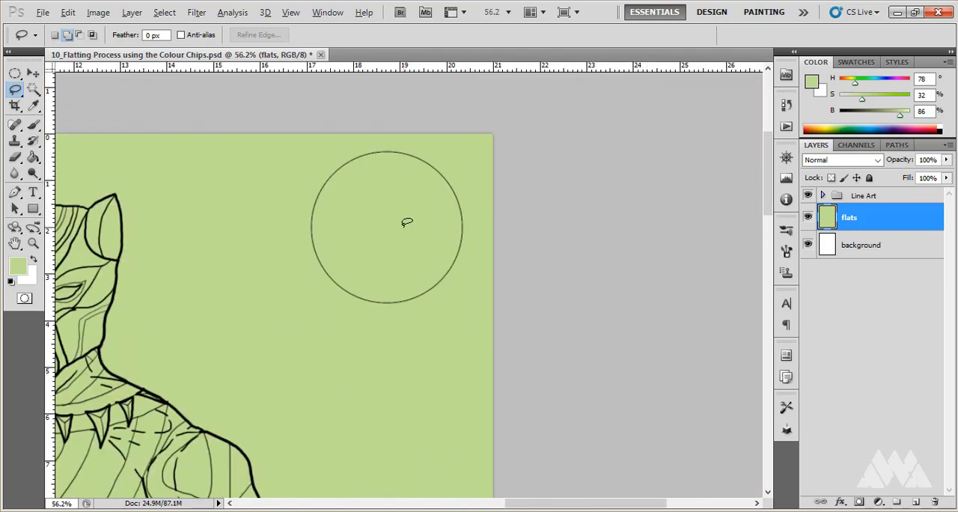
scroll(465, 277, "down", 4)
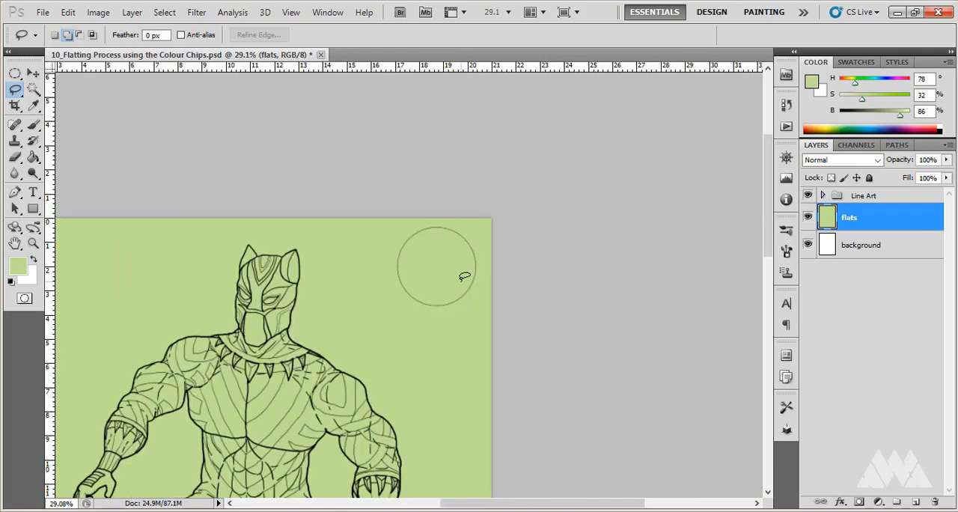
scroll(357, 298, "down", 2)
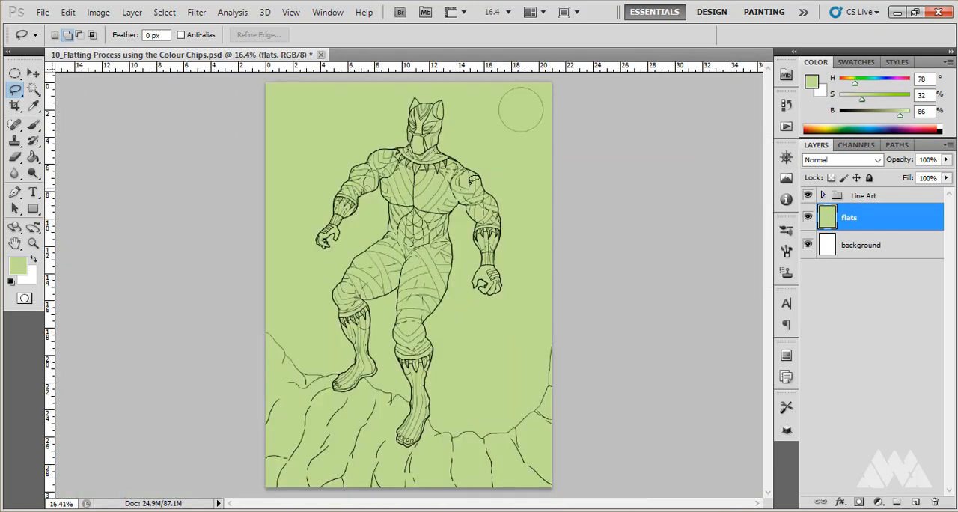
scroll(473, 179, "up", 1)
scroll(479, 183, "up", 3)
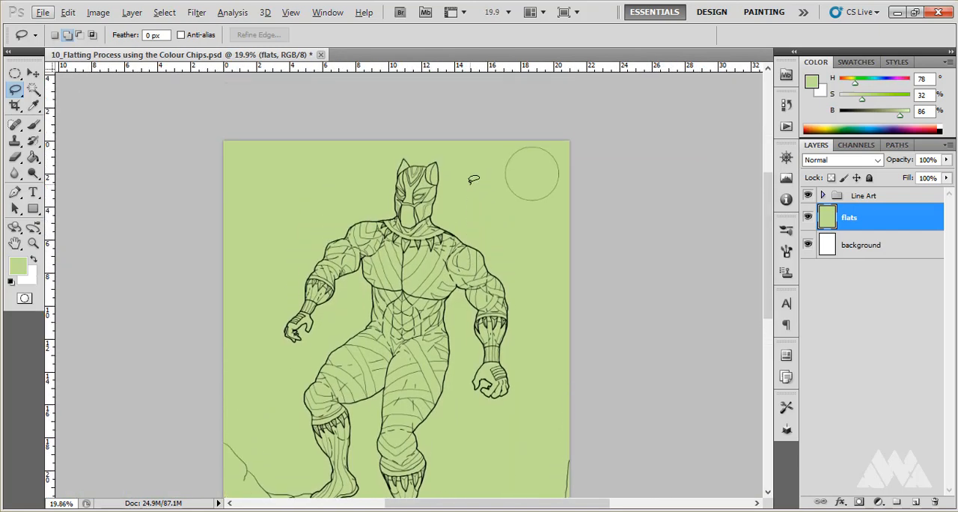
- Expand the Line Art group and fully lock its digital inks layer
scroll(549, 158, "up", 3)
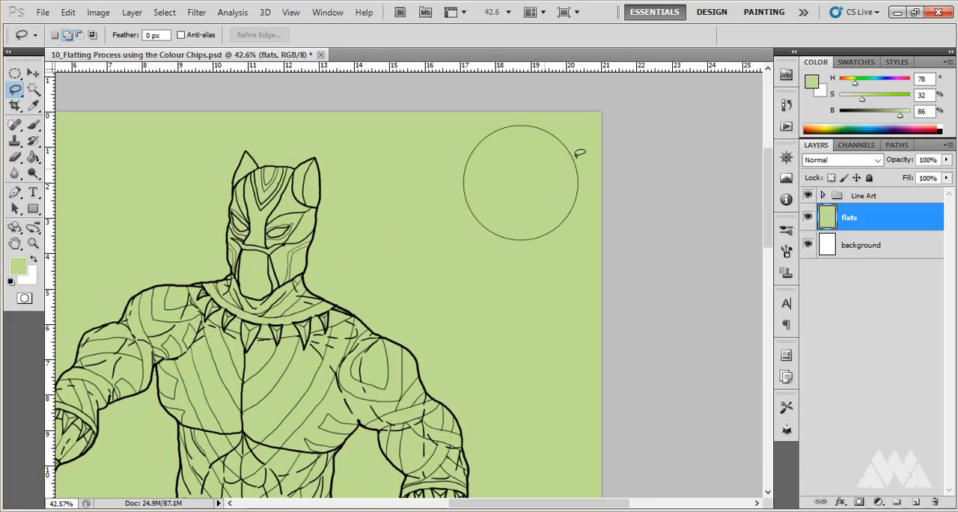
left_click(822, 195)
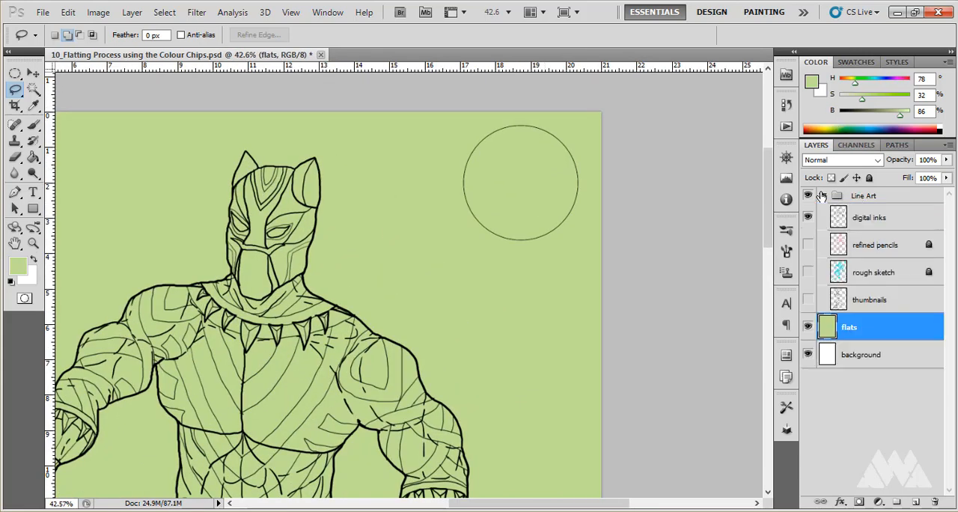
left_click(866, 219)
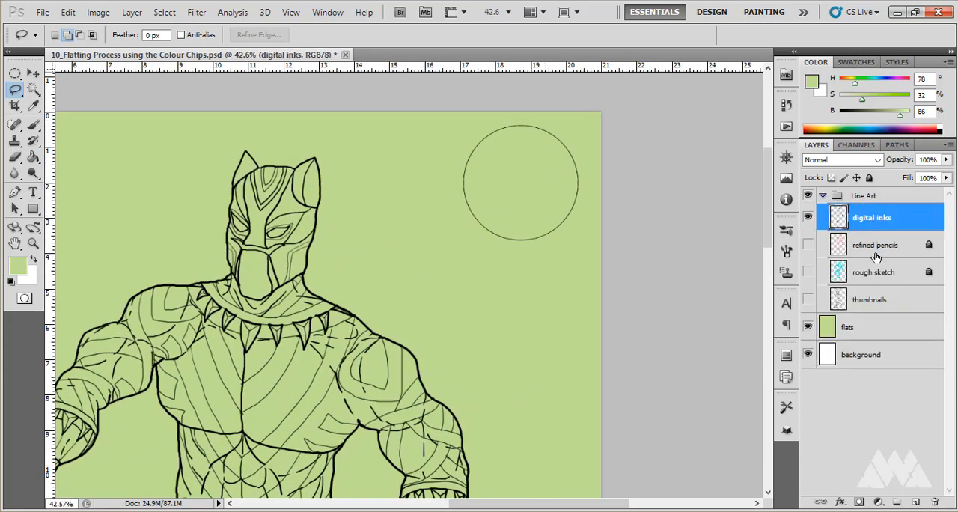
left_click(869, 179)
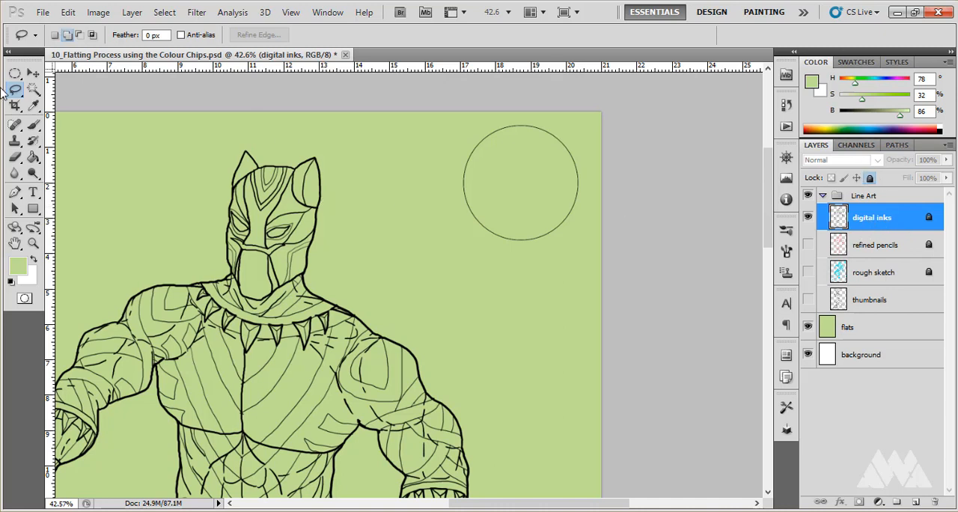
- Select the inside of the circle beside the character's head with the Magic Wand on the digital inks layer and inspect the selection edge
left_click(34, 89)
left_click(535, 188)
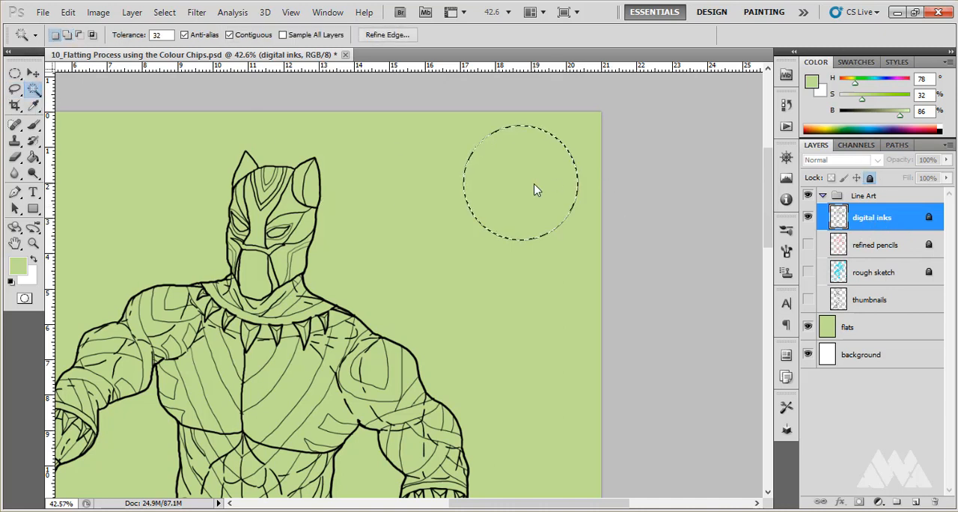
scroll(533, 238, "up", 5)
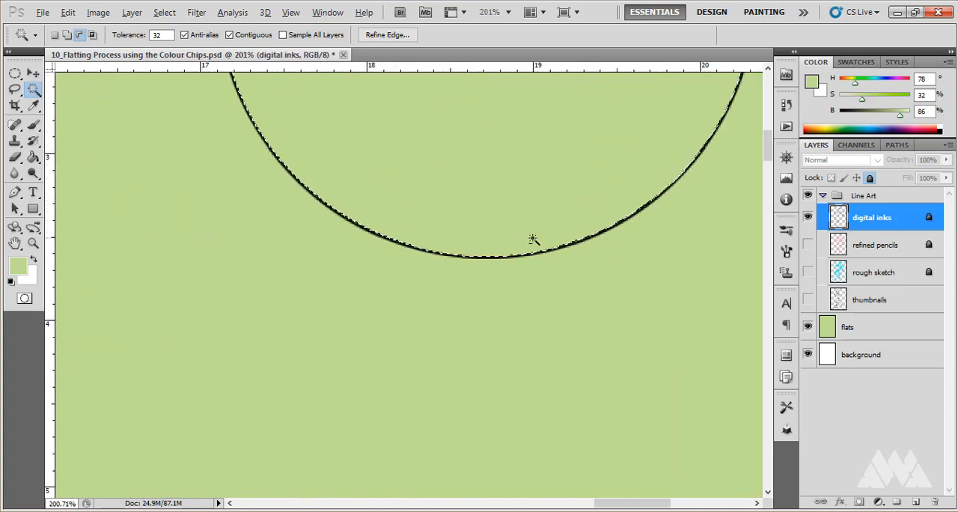
scroll(532, 240, "down", 3)
scroll(533, 238, "down", 3)
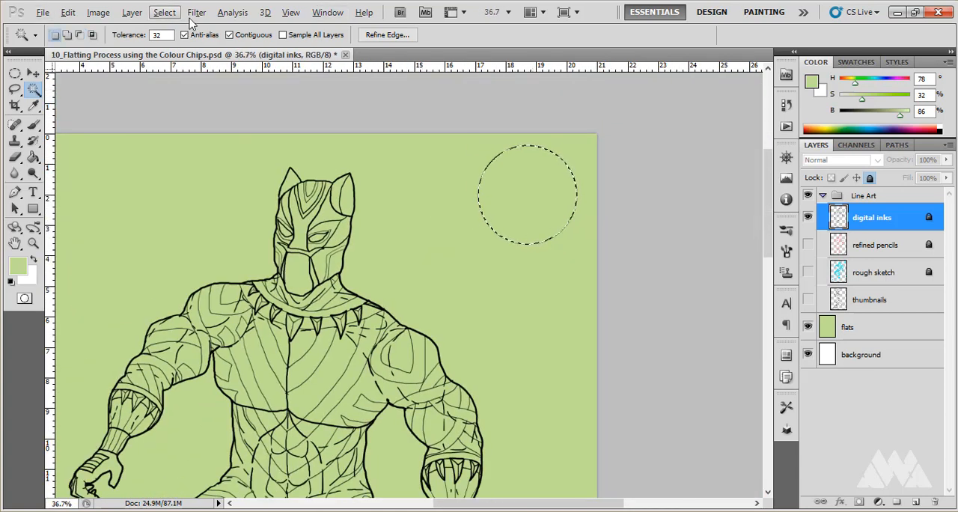
- Expand the circle selection by 2 pixels
left_click(159, 15)
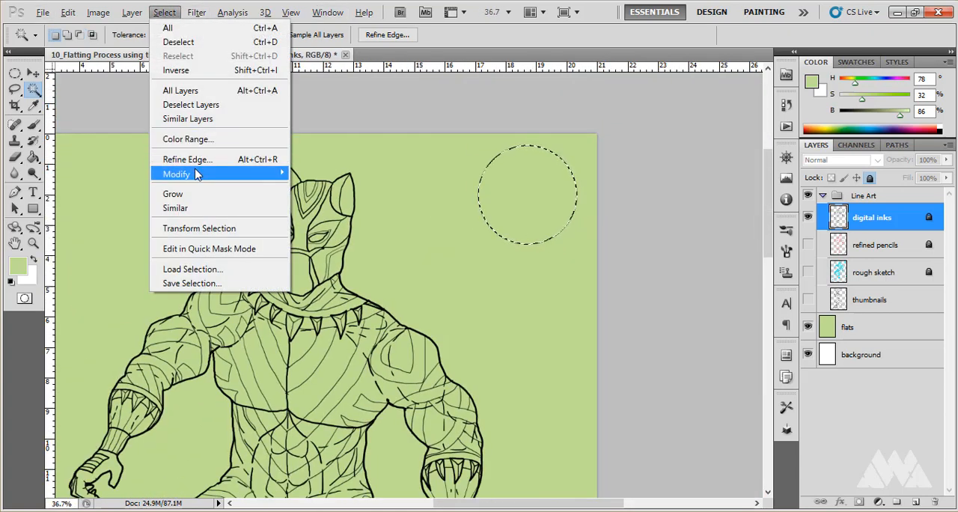
mouse_move(207, 173)
left_click(316, 202)
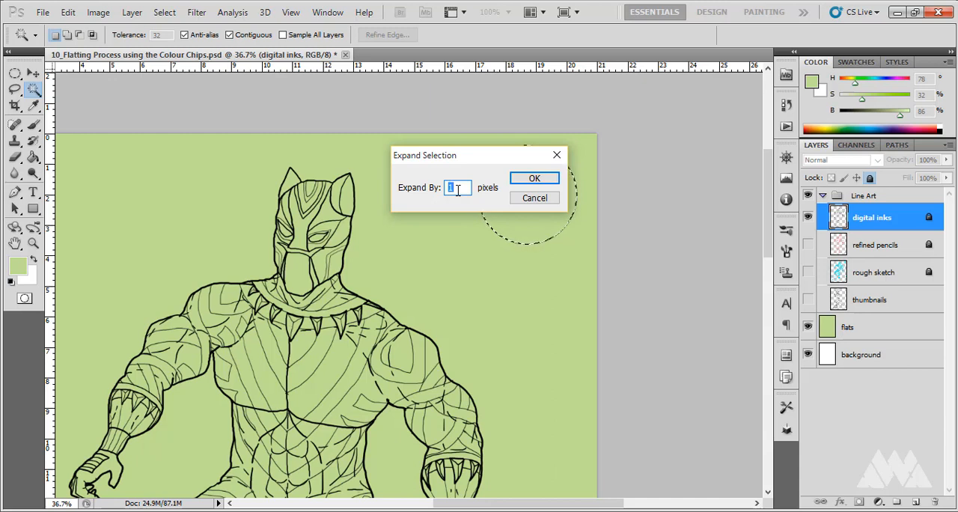
left_click_drag(511, 155, 350, 97)
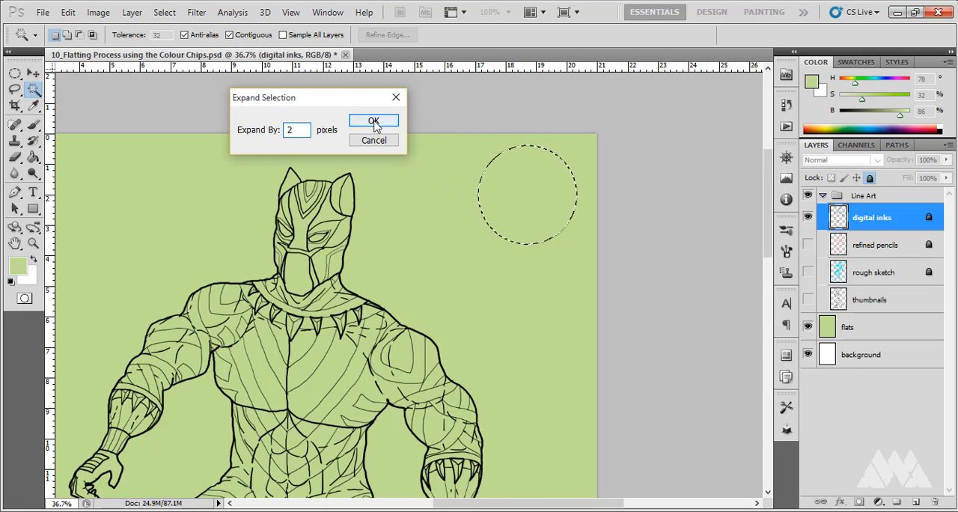
left_click(374, 121)
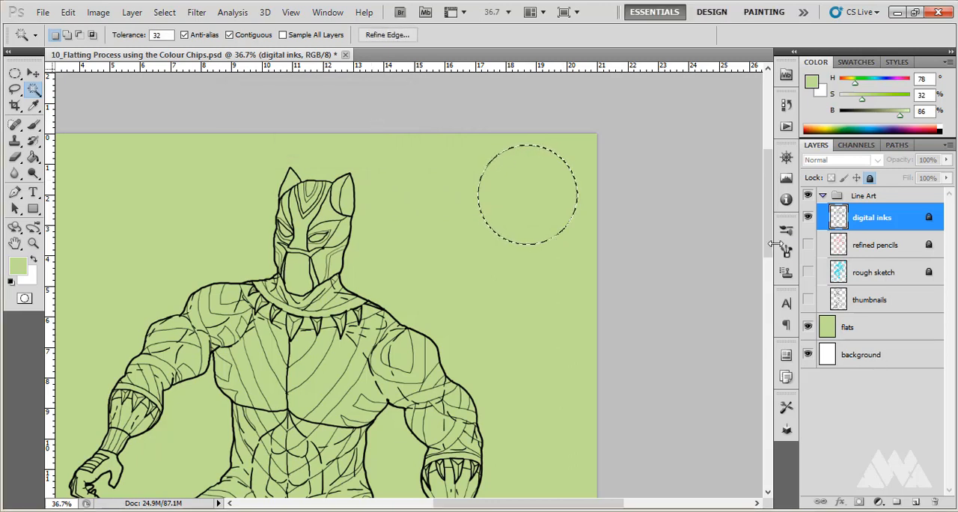
- Fill the selected circle on the flats layer with a purple swatch colour using the Paint Bucket, and deselect it
left_click(865, 64)
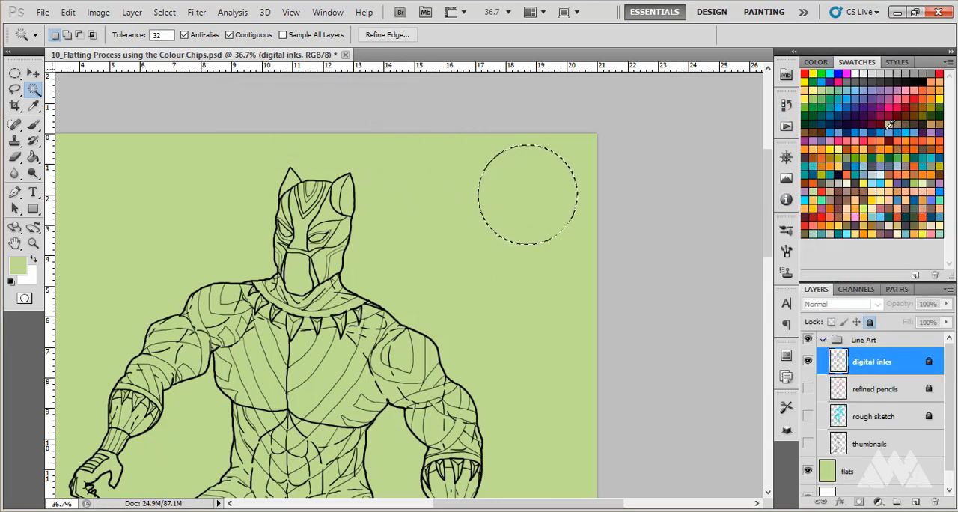
left_click(933, 132)
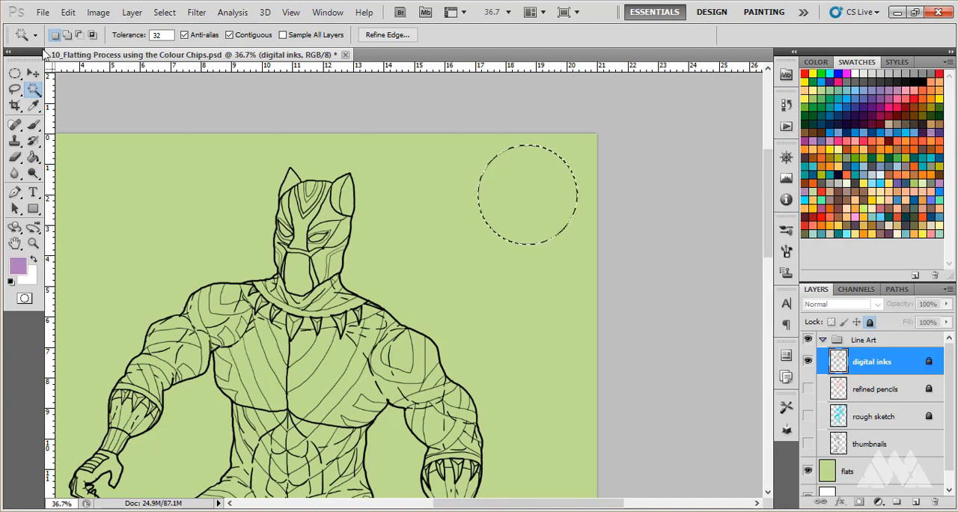
left_click(33, 158)
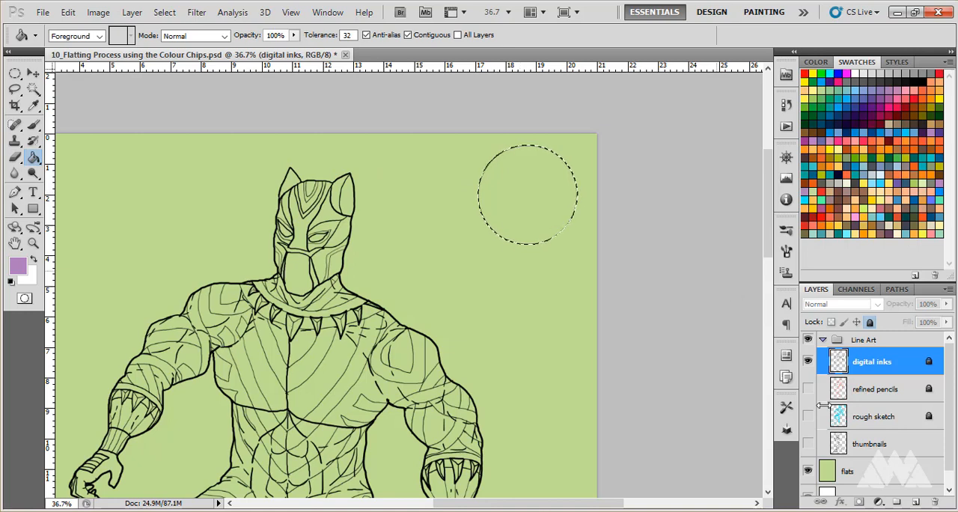
left_click(864, 472)
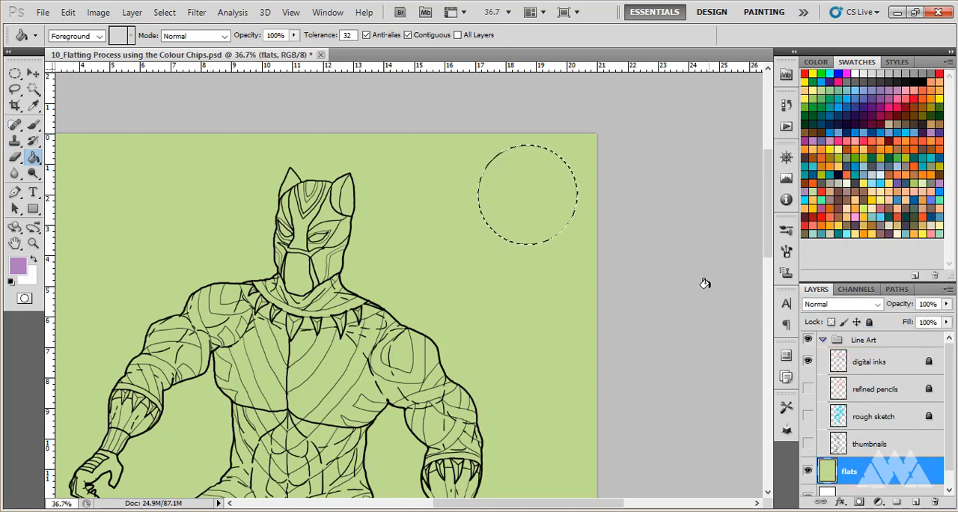
left_click(533, 214)
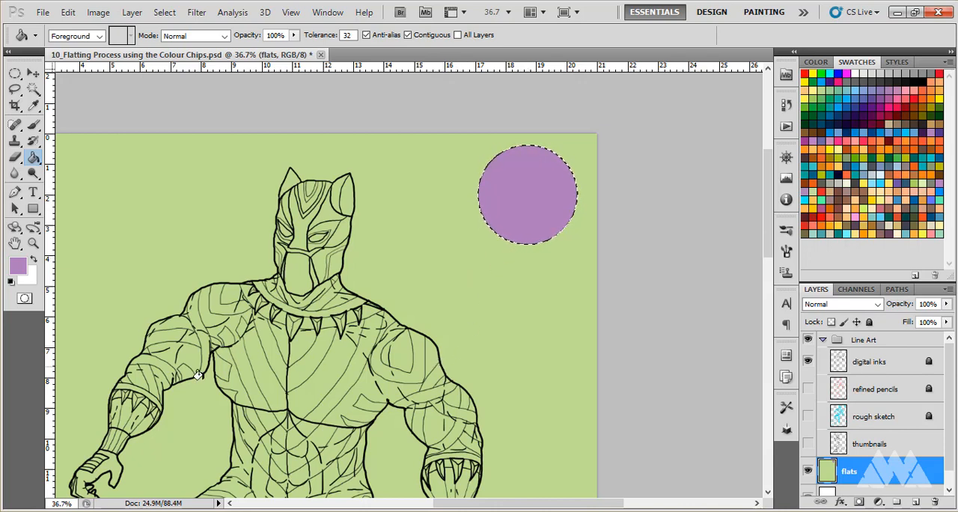
scroll(339, 354, "down", 1)
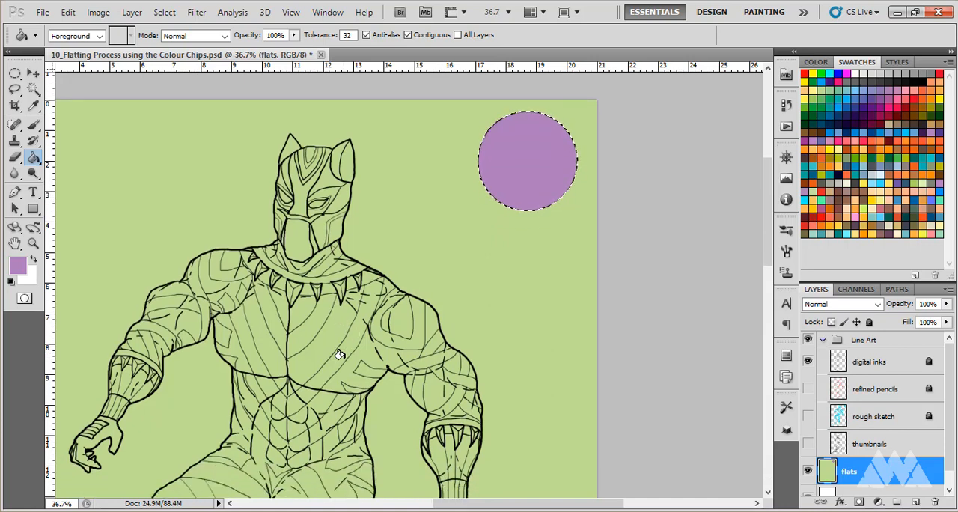
key("ctrl+d")
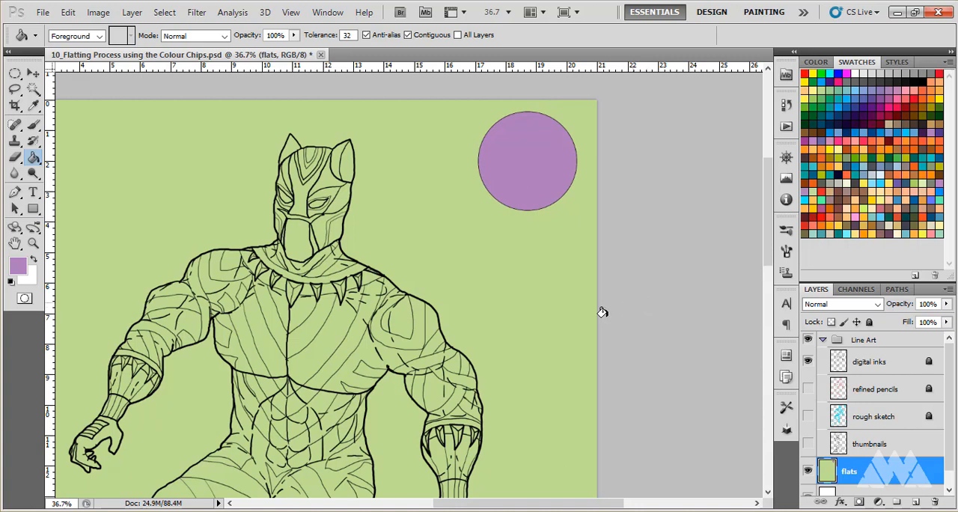
scroll(497, 318, "down", 2)
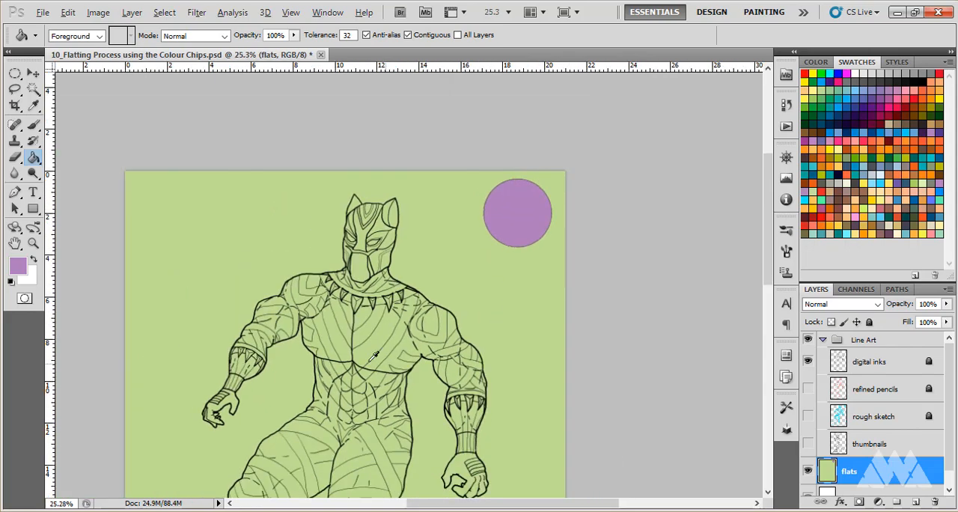
scroll(486, 299, "up", 2)
scroll(473, 274, "down", 3)
scroll(474, 274, "up", 3)
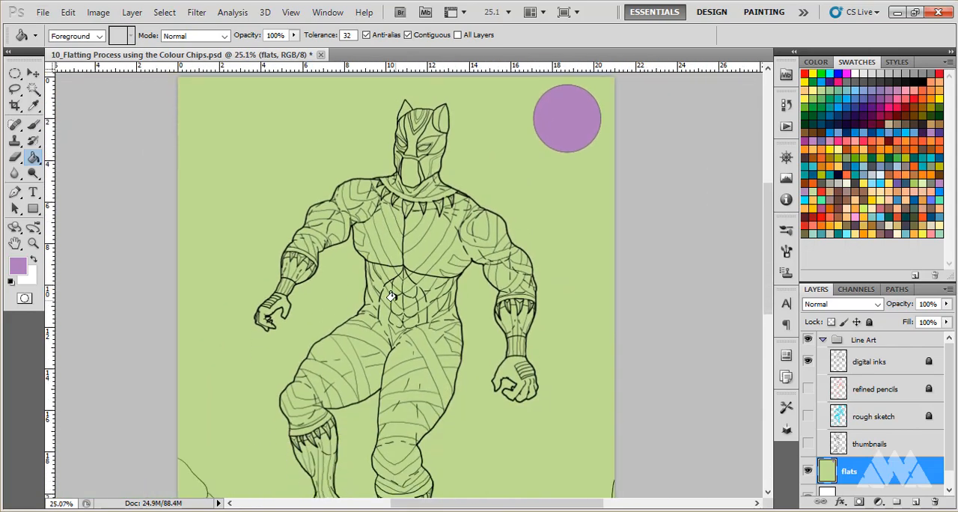
scroll(454, 229, "up", 1)
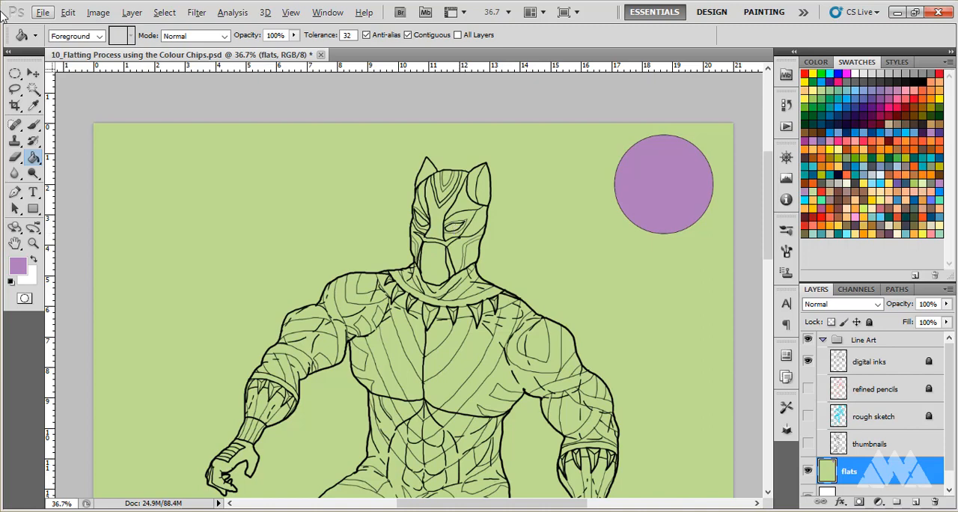
- Activate the Move tool and examine the line art around the collar and claw necklace at up to 200% before returning to the wider view
left_click(33, 72)
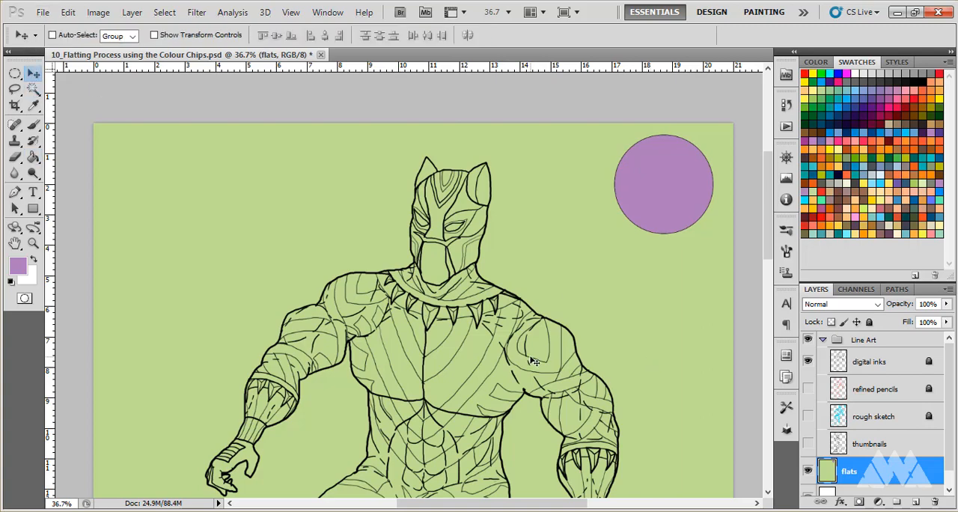
key("ctrl+plus")
key("ctrl+plus")
key("ctrl+plus")
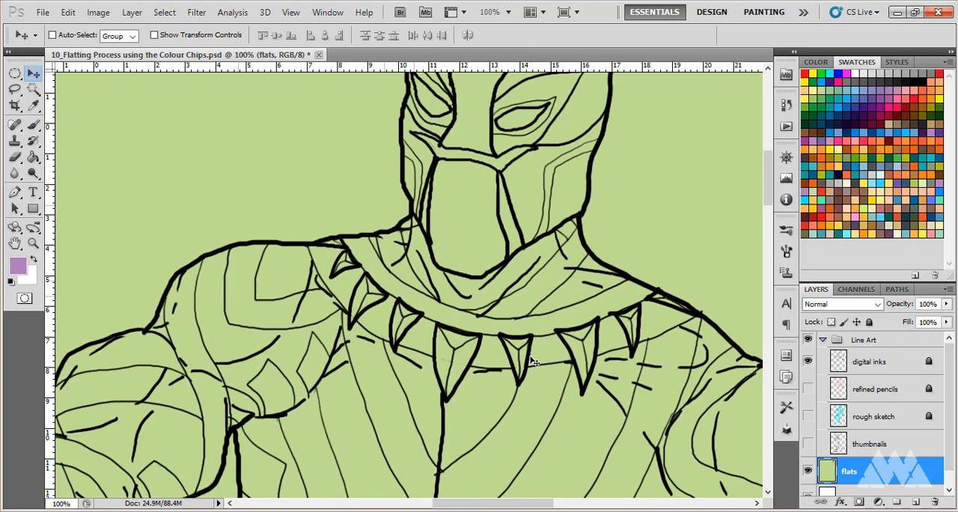
key("ctrl+plus")
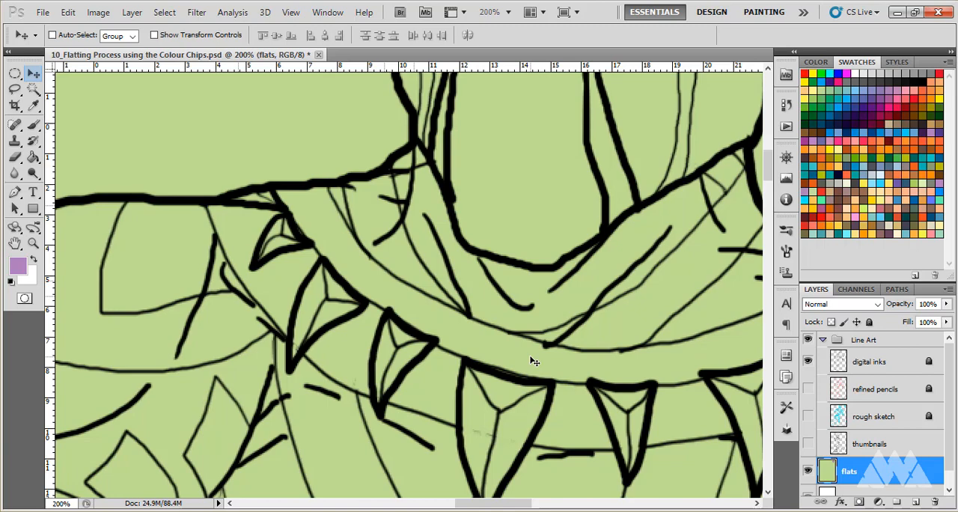
key("ctrl+minus")
key("ctrl+minus")
key("ctrl+minus")
key("ctrl+minus")
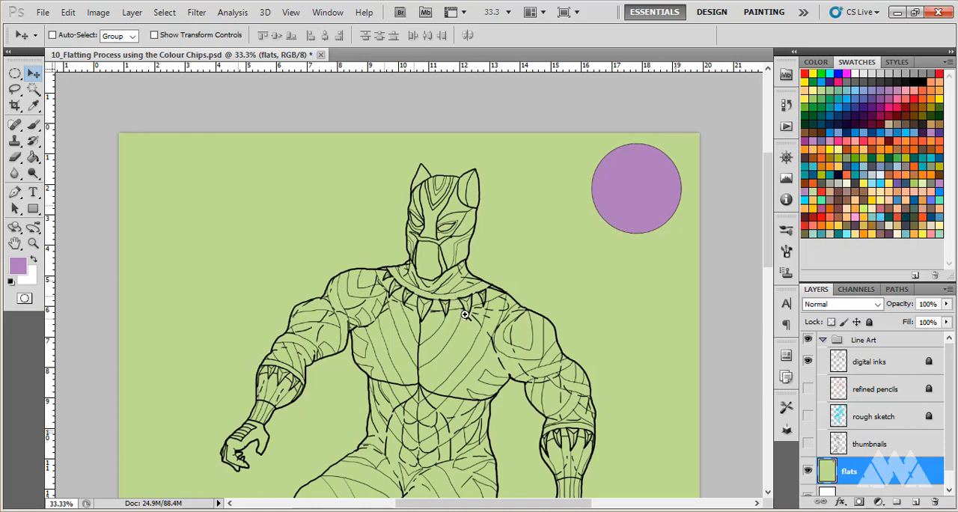
- Inspect the collar line art at 300%, return to the wider view and look over the character's torso and head
left_click(438, 290)
left_click(436, 290)
left_click(436, 291)
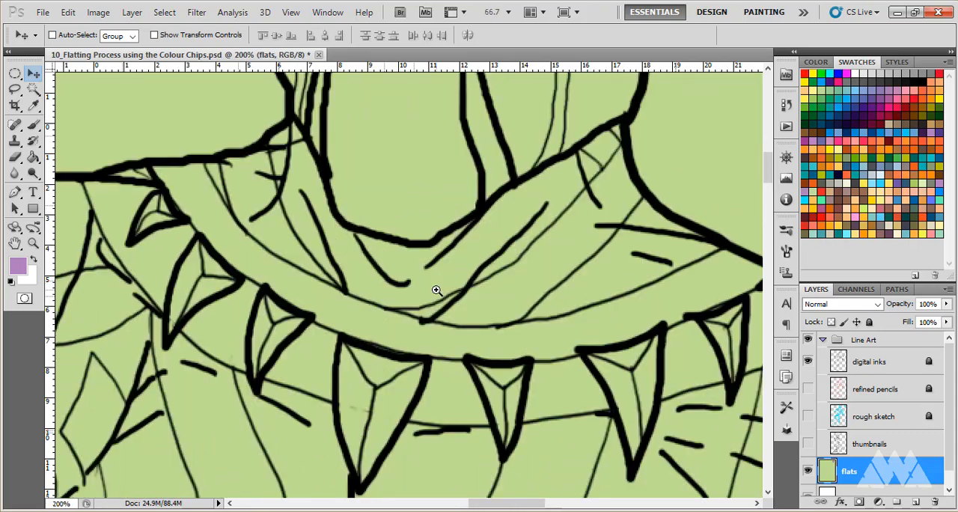
left_click(437, 290)
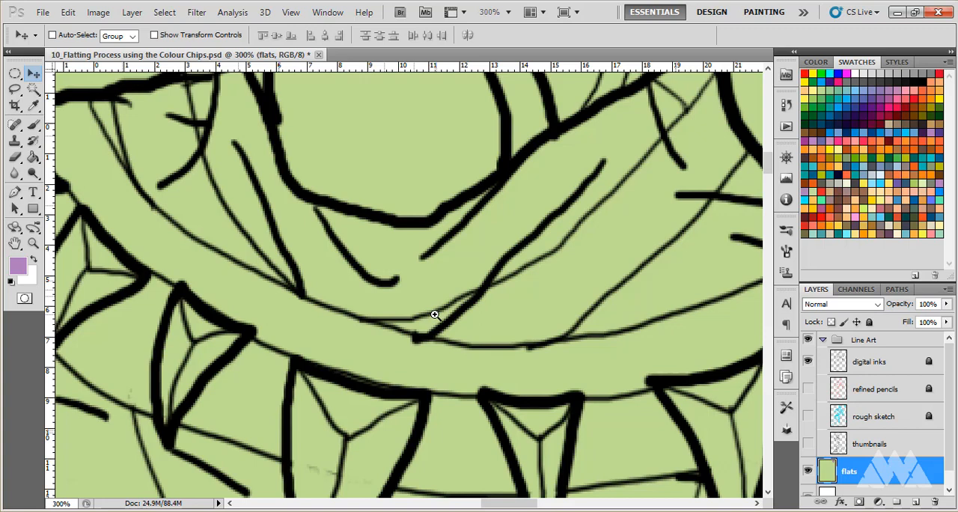
left_click(435, 315, "alt")
left_click(435, 315, "alt")
left_click(435, 315, "alt")
left_click(435, 316, "alt")
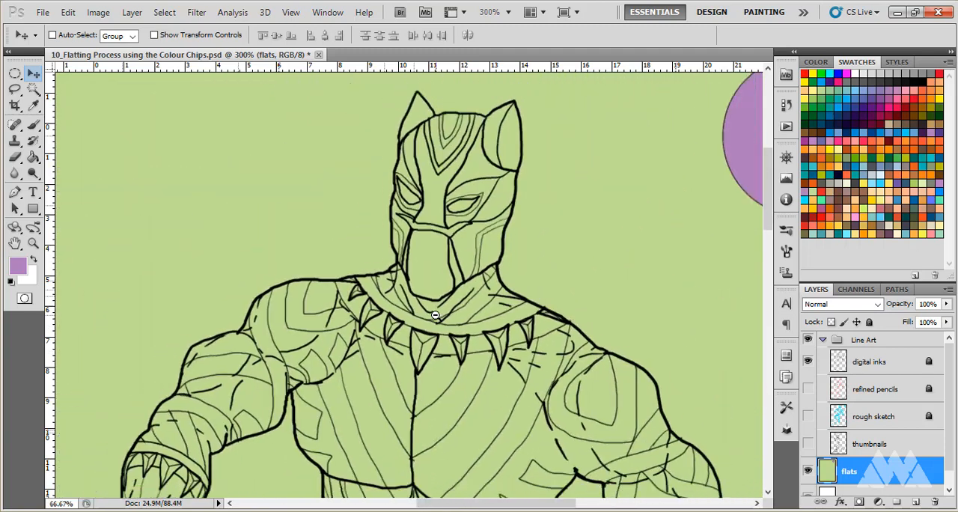
left_click(435, 315, "alt")
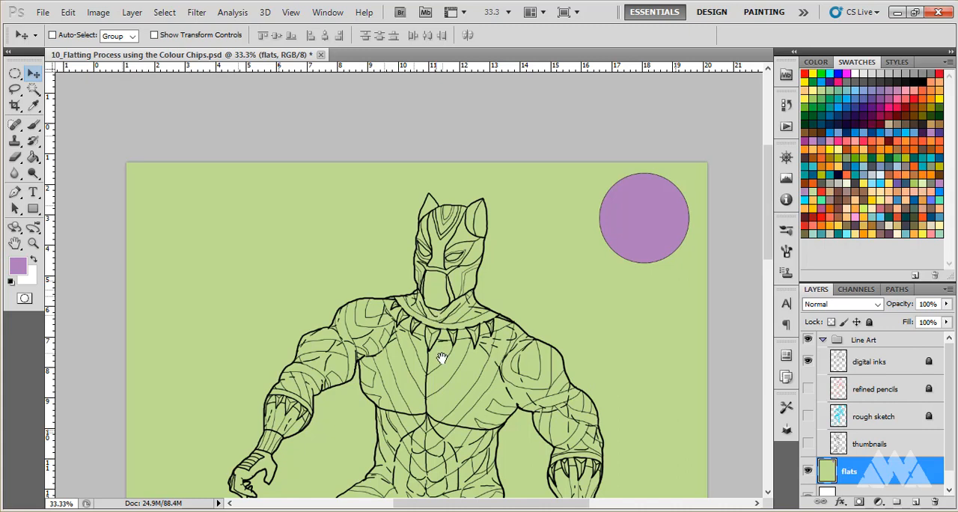
left_click_drag(437, 353, 424, 294)
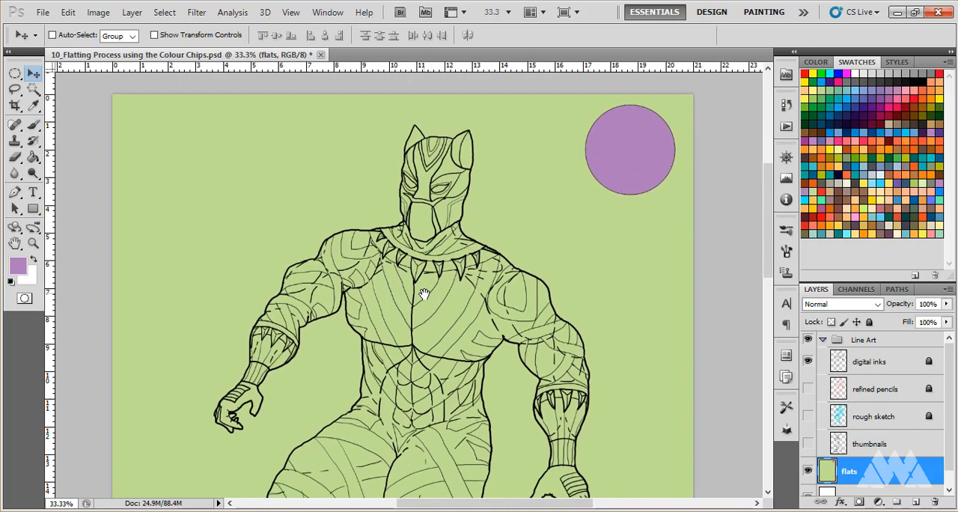
scroll(427, 307, "up", 6)
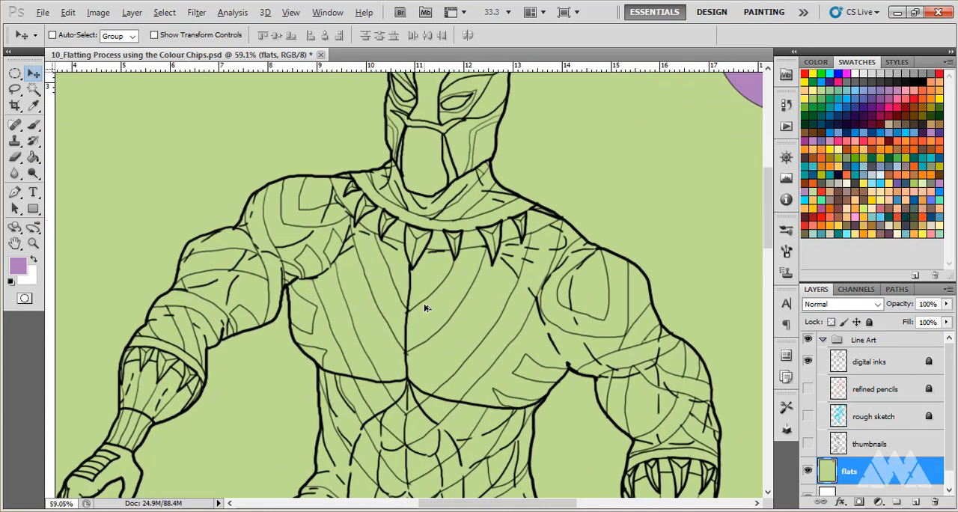
scroll(425, 308, "down", 6)
scroll(432, 268, "up", 3)
scroll(431, 268, "up", 1)
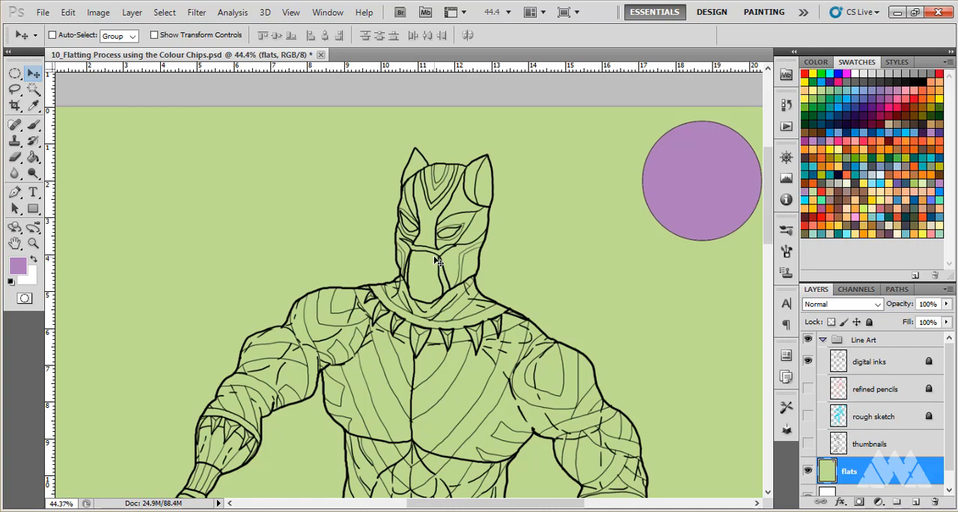
- Bring up the list of layers beneath the purple circle and the mask with the Move tool, choosing none of them
right_click(657, 160)
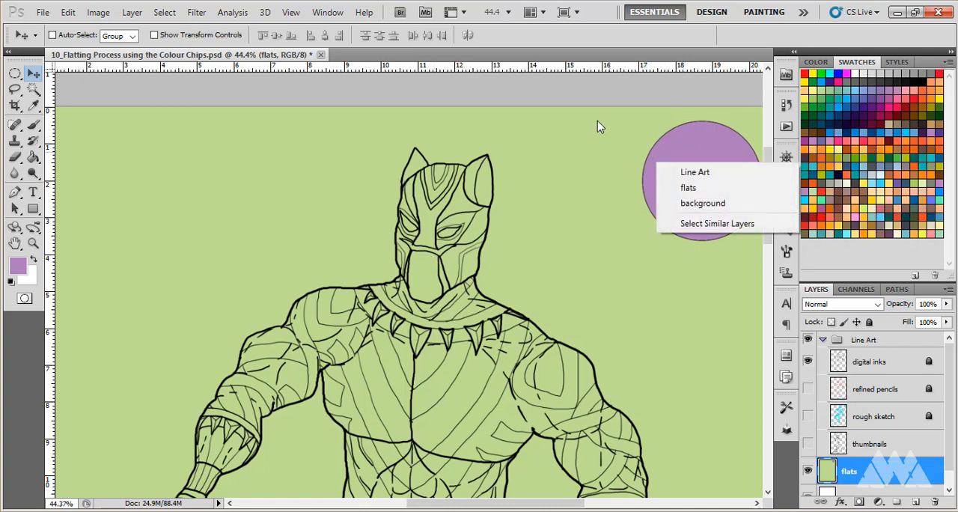
key("Escape")
right_click(477, 193)
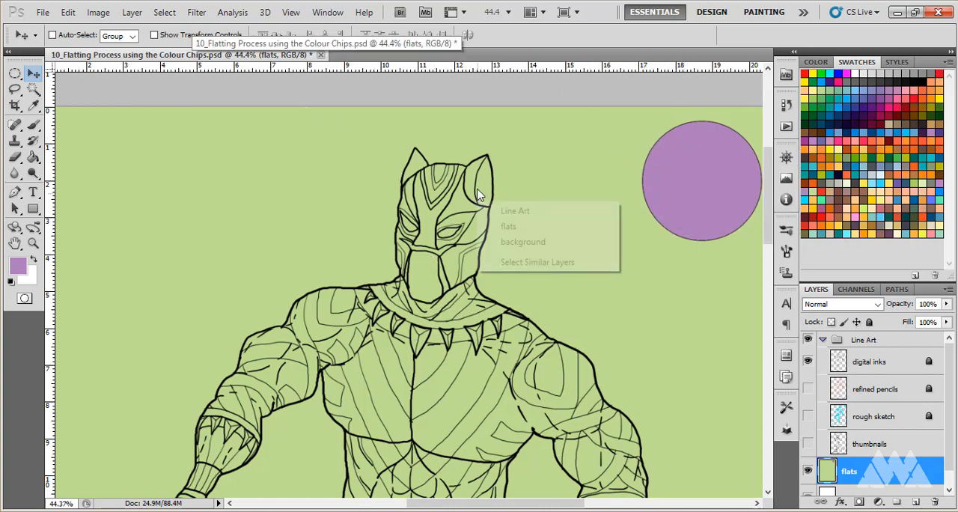
key("Escape")
right_click(473, 211)
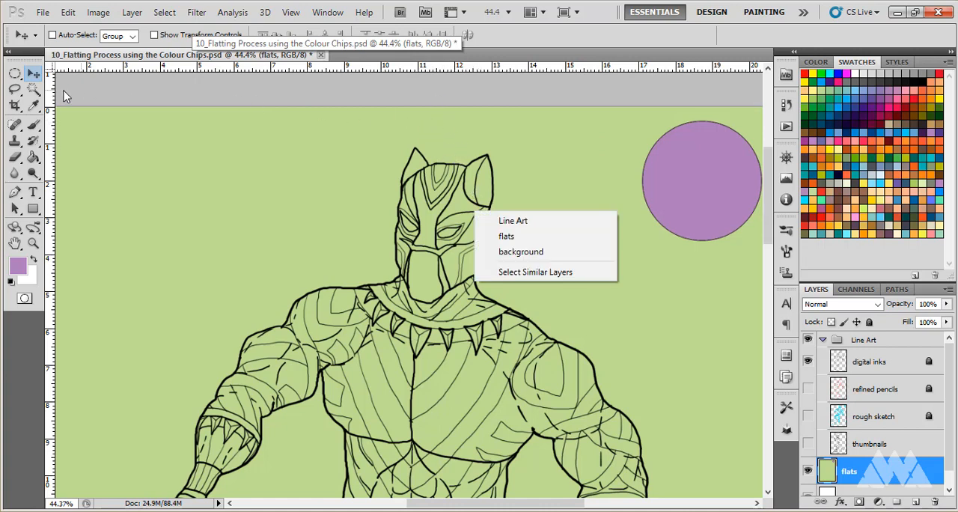
left_click(34, 74)
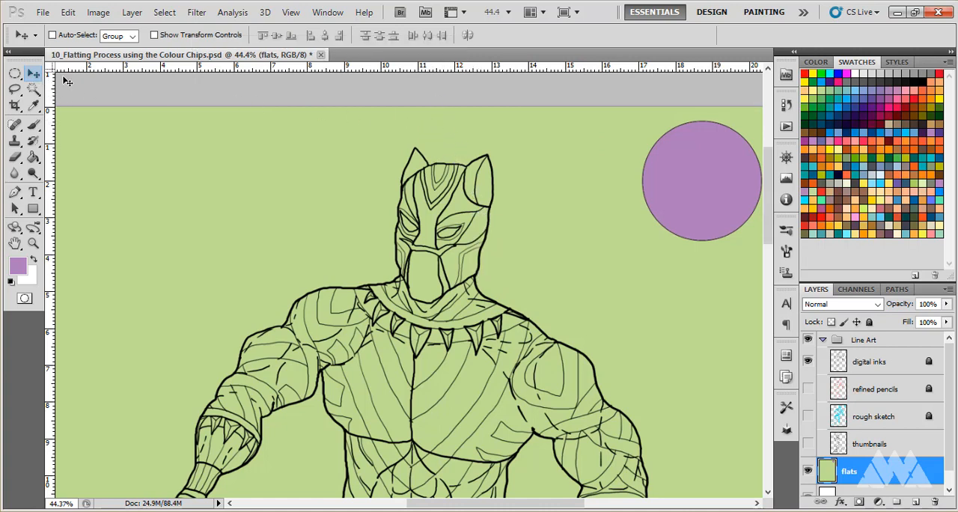
- Switch briefly to the Elliptical Marquee, return to the Move tool and list the layers beneath the character's neckline without choosing one
right_click(547, 228)
left_click(240, 91)
left_click(16, 73)
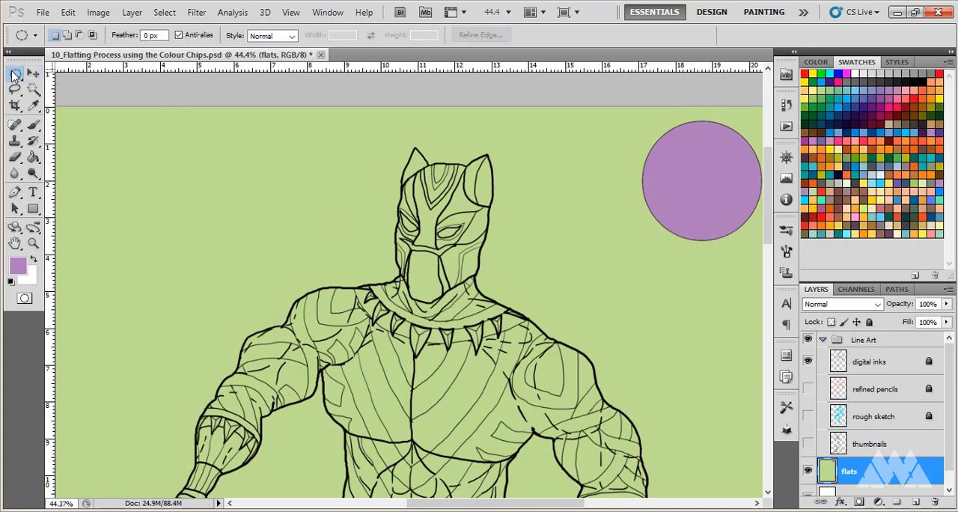
left_click(34, 74)
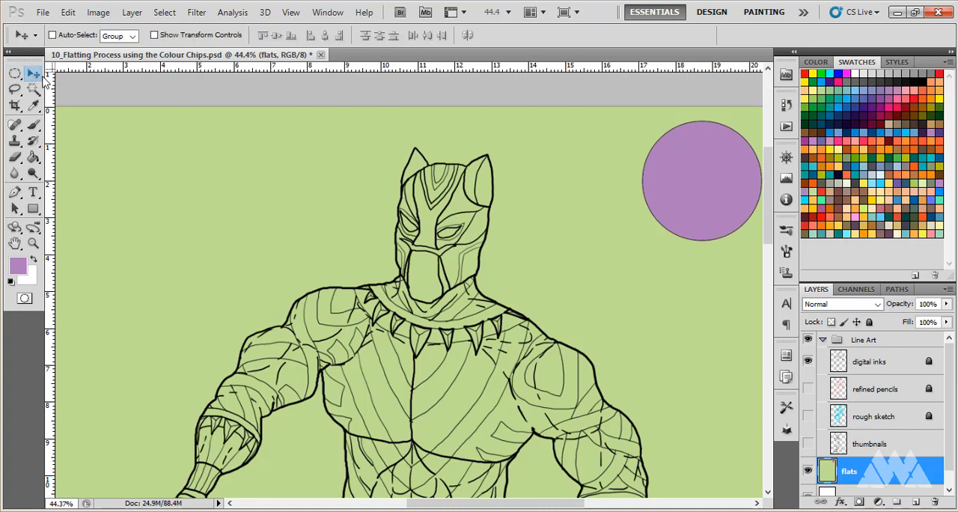
right_click(396, 284)
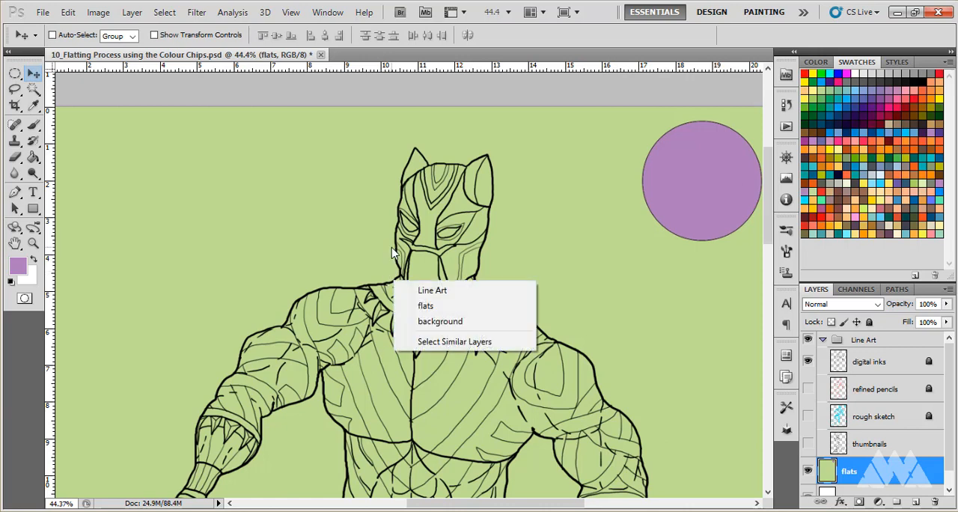
left_click(542, 245)
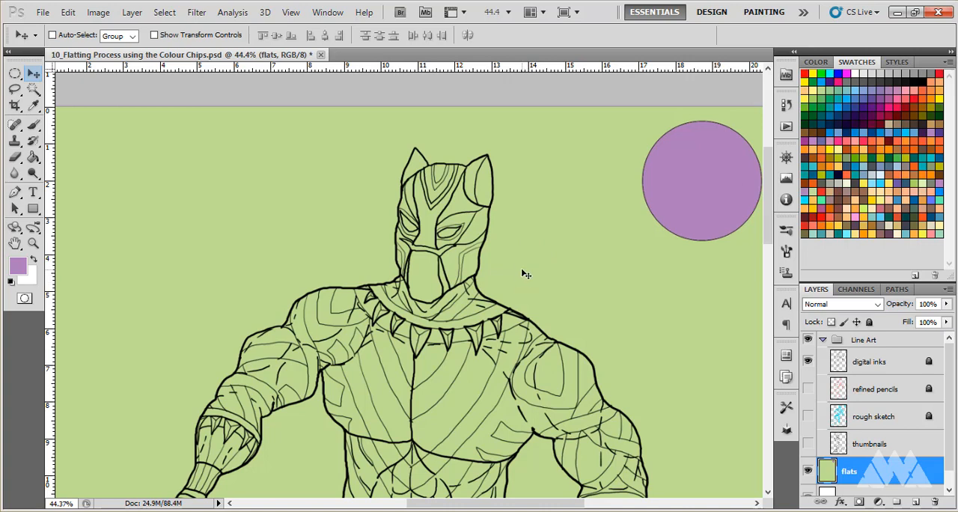
- Switch through the Lasso and Paint Bucket back to the Move tool, and view the layers listed beneath the mask's jaw
left_click(14, 89)
left_click(33, 156)
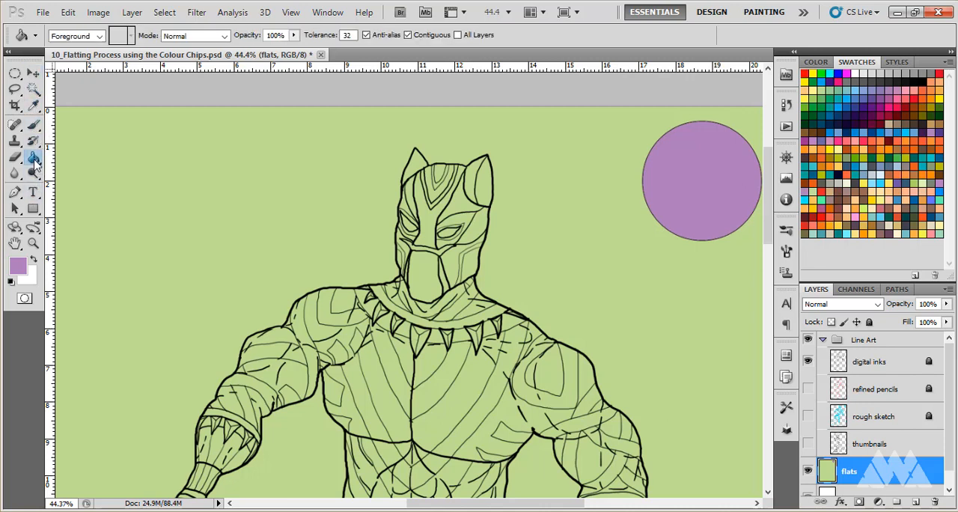
left_click(33, 74)
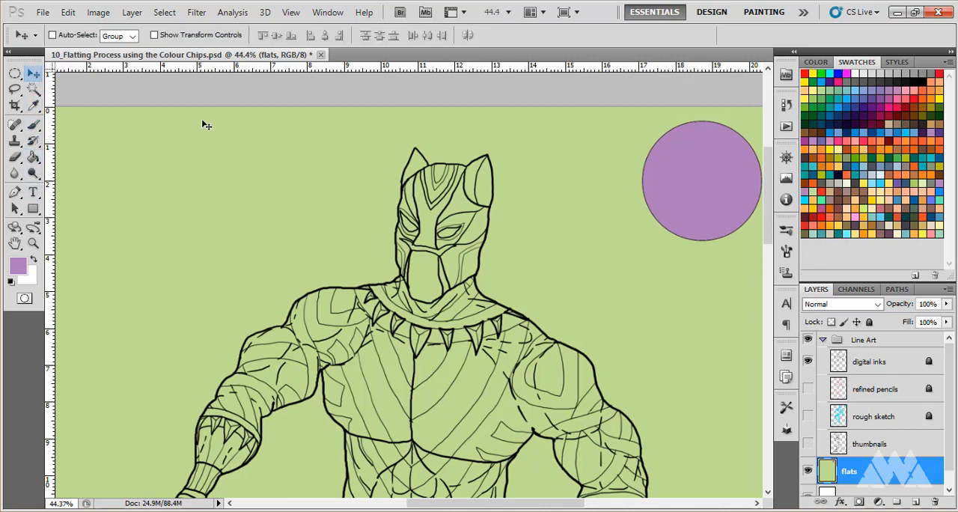
right_click(467, 278)
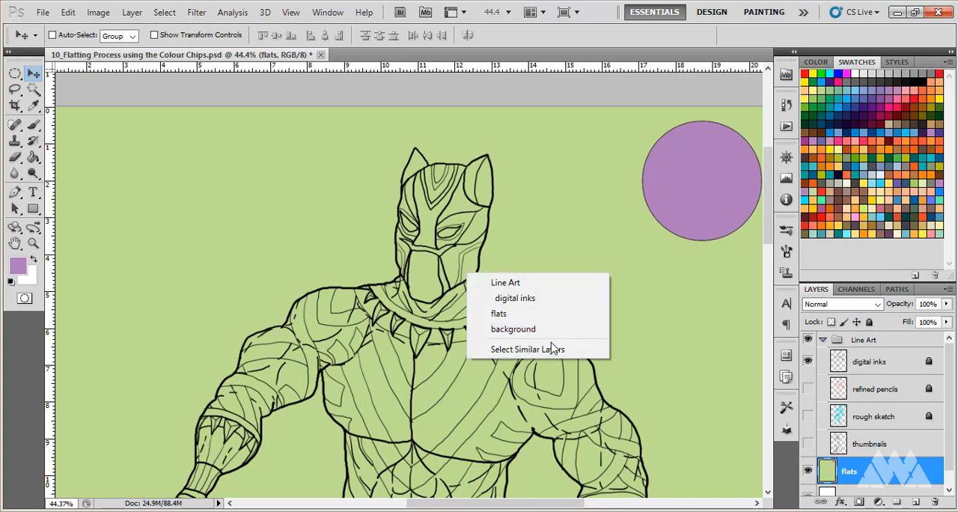
left_click(497, 219)
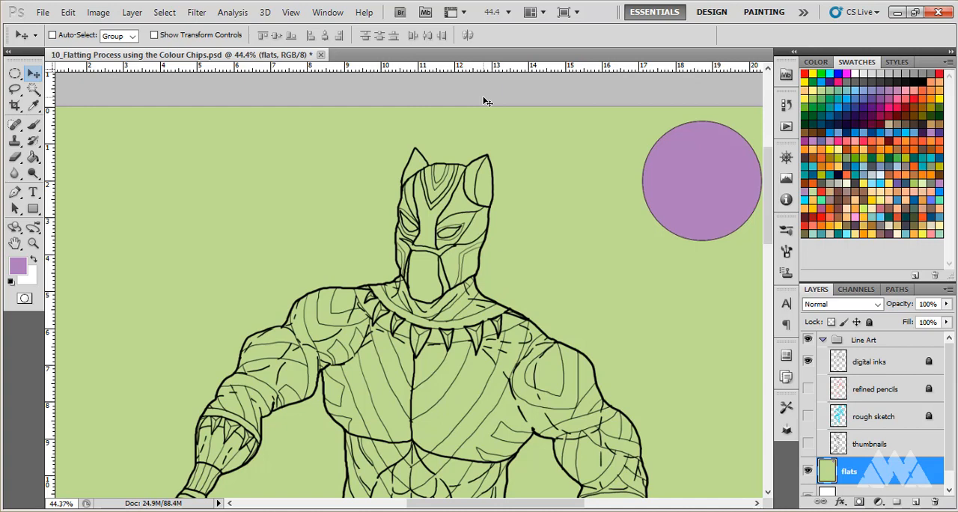
- Try moving the flats layer down from beneath the line art with the Move tool, and undo the shifts
scroll(487, 101, "down", 4, "alt")
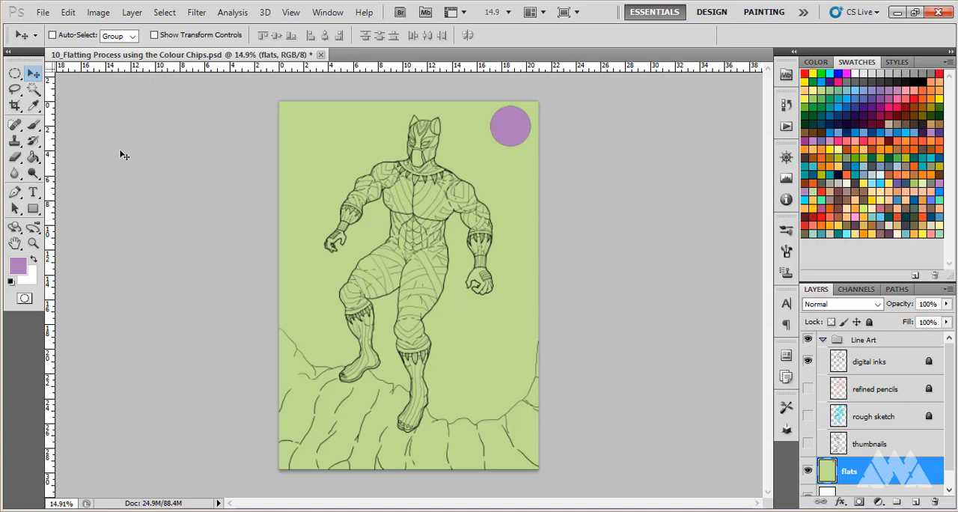
left_click_drag(135, 184, 138, 231)
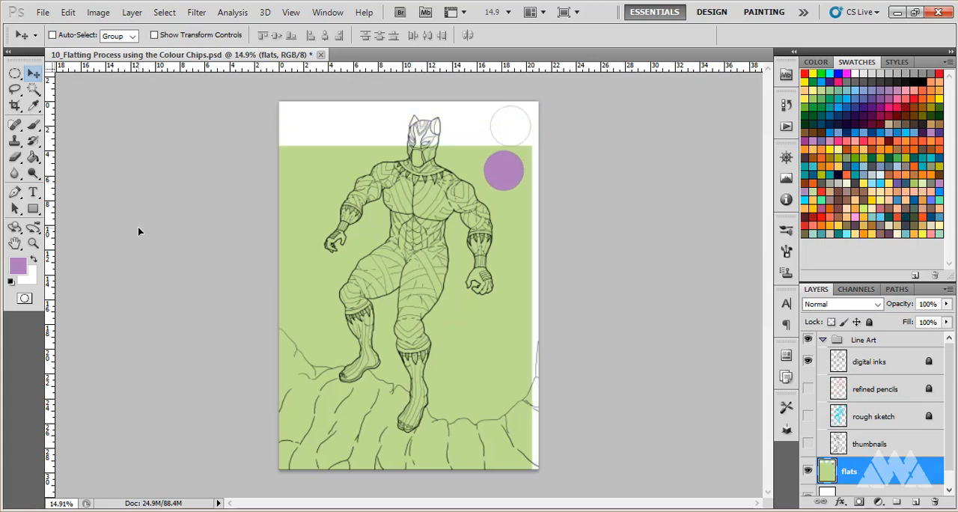
key("ctrl+z")
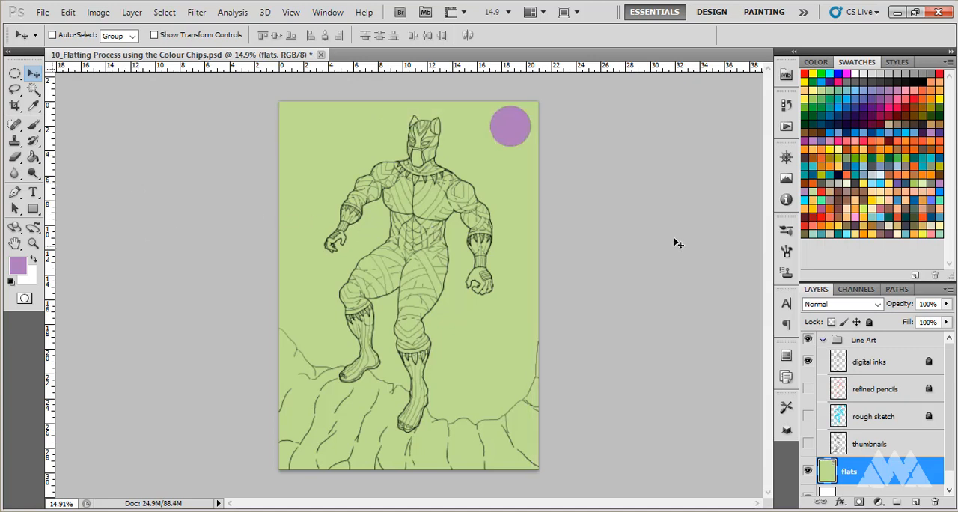
right_click(600, 244)
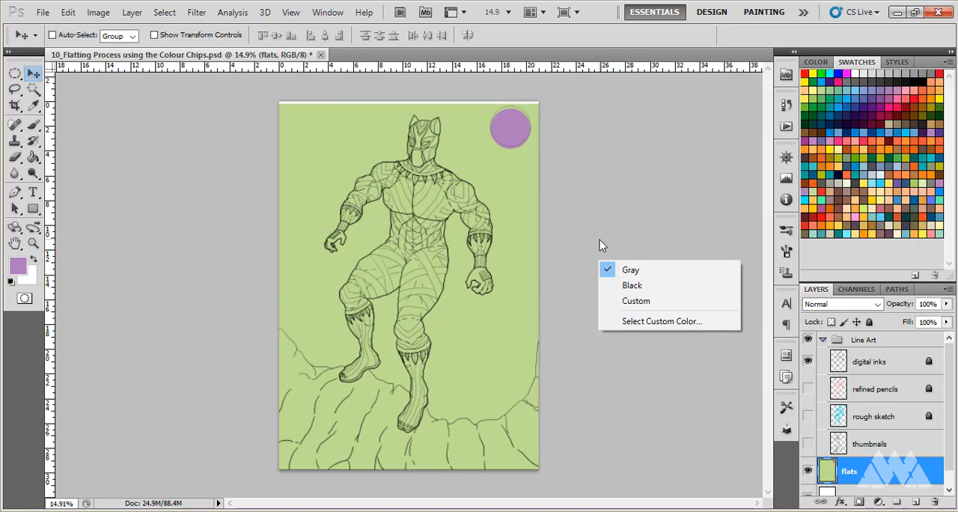
left_click(599, 240)
key("ctrl+z")
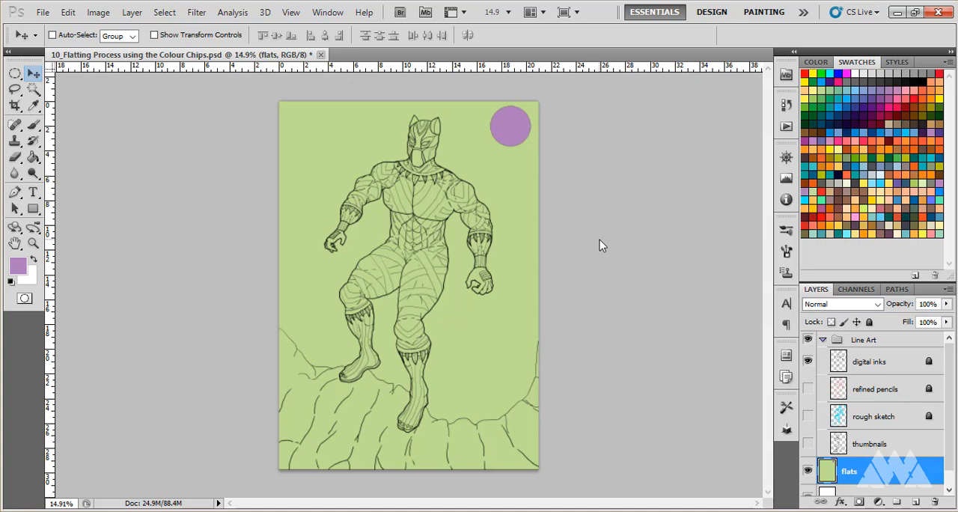
- Look over the whole figure, and examine the mask, collar and upper body at up to about 76%
key("ctrl+minus")
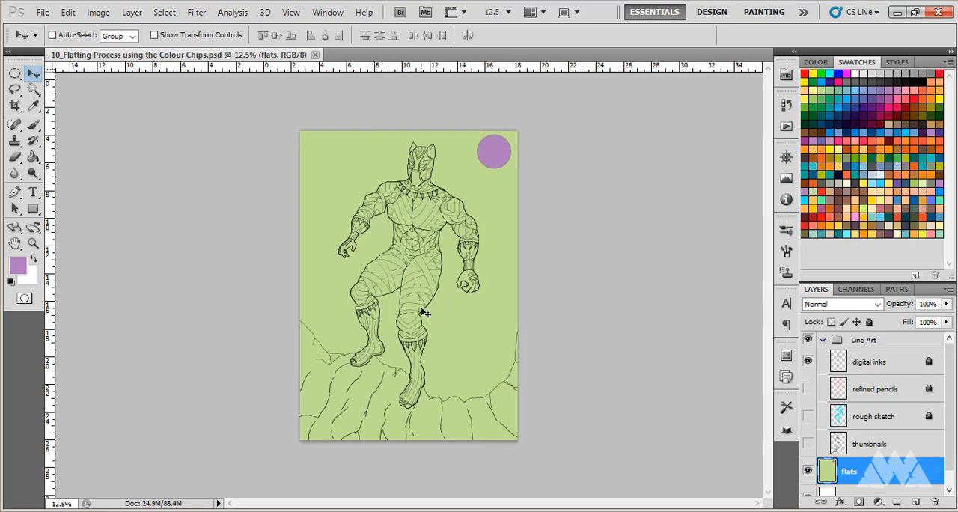
scroll(422, 312, "up", 5)
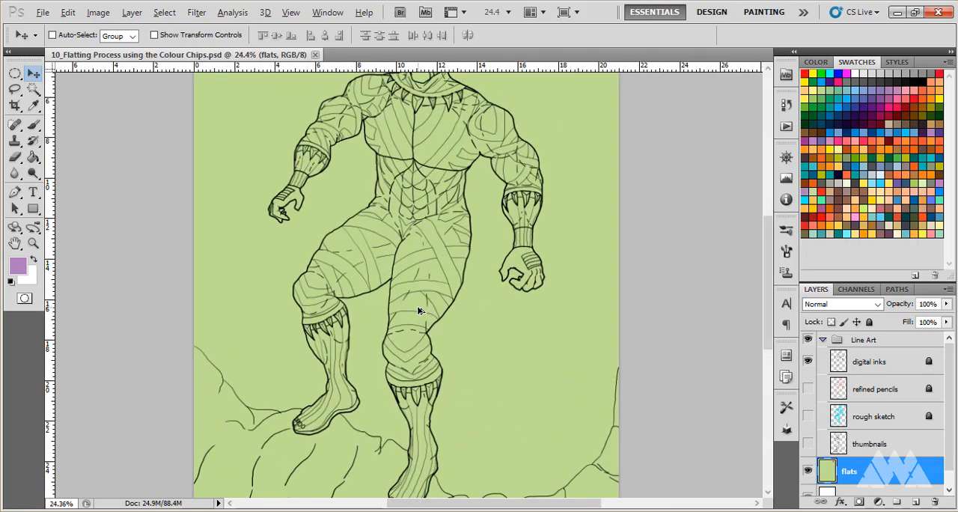
scroll(427, 228, "up", 1)
scroll(428, 221, "up", 1)
scroll(449, 228, "up", 3)
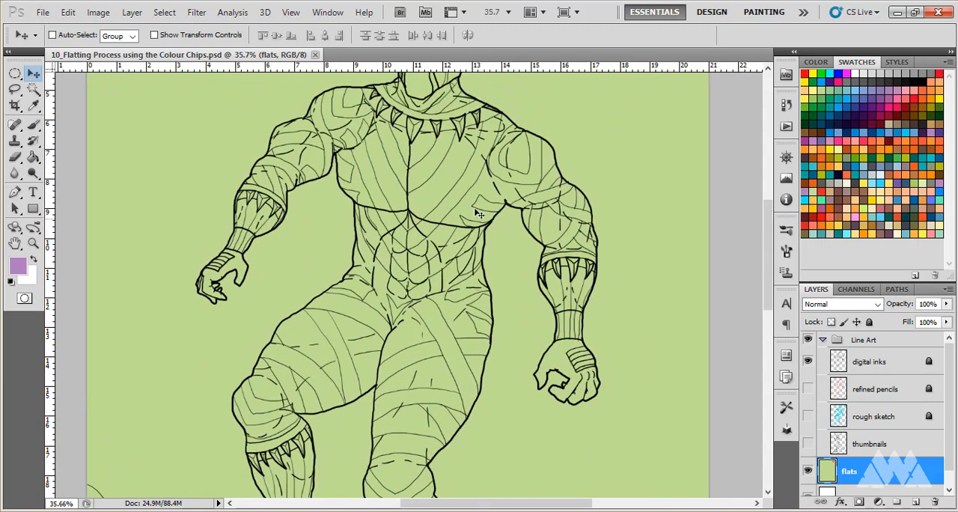
scroll(464, 235, "up", 2)
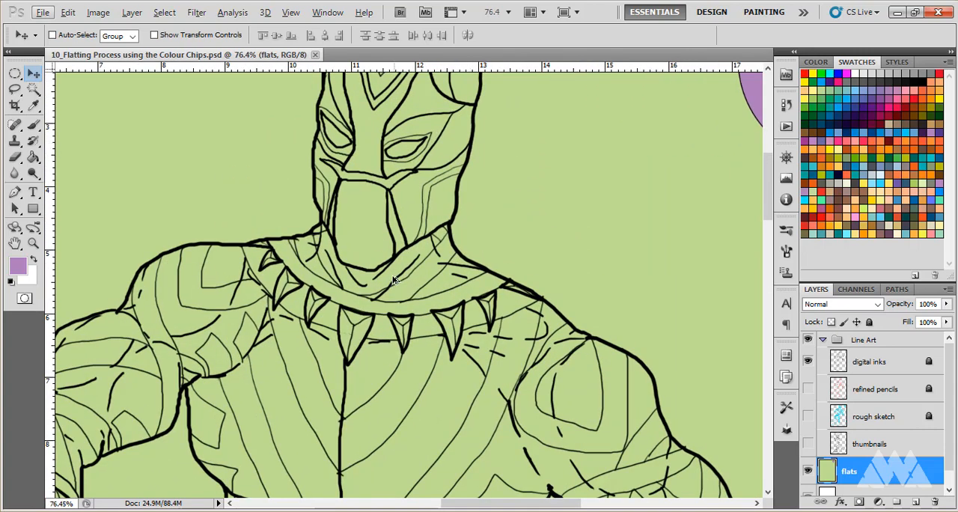
scroll(386, 234, "down", 2)
scroll(386, 234, "up", 1)
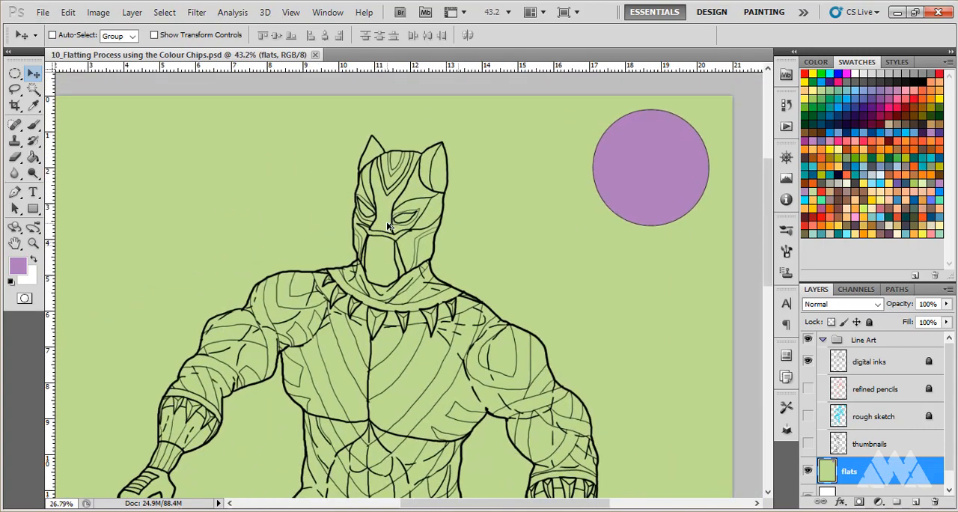
scroll(393, 231, "down", 2)
scroll(403, 227, "up", 2)
scroll(403, 226, "down", 2)
scroll(401, 237, "up", 1)
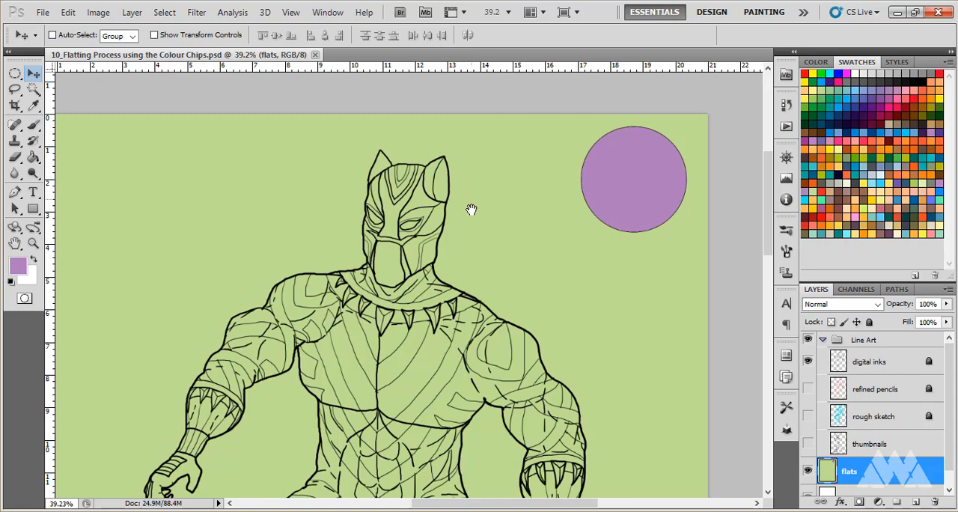
- Inspect the collar and claw necklace line art at 100% and return to the 33.3% view
mouse_move(434, 278)
left_mouse_down()
mouse_move(406, 198)
mouse_move(366, 229)
mouse_move(485, 250)
mouse_move(513, 337)
mouse_move(493, 284)
mouse_move(494, 347)
mouse_move(520, 311)
mouse_move(481, 311)
mouse_move(444, 266)
left_mouse_up()
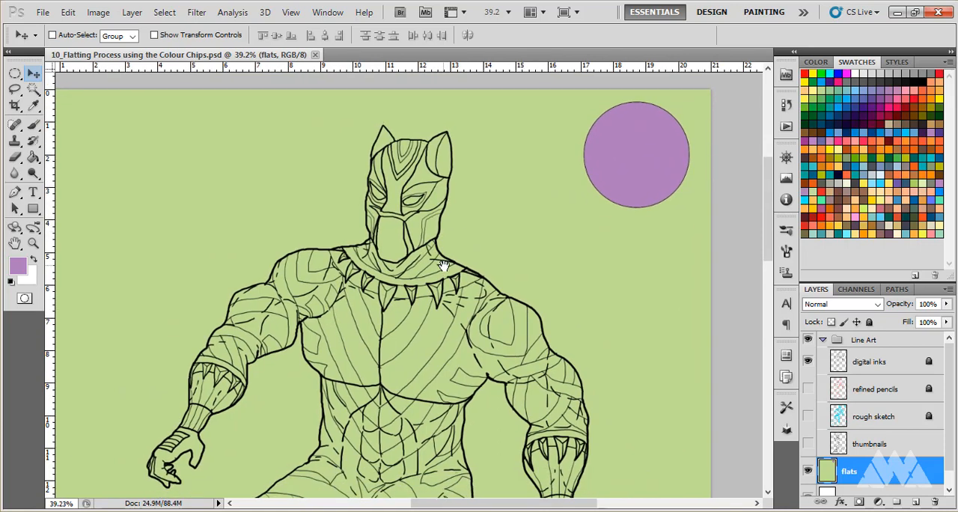
left_click_drag(443, 265, 395, 196)
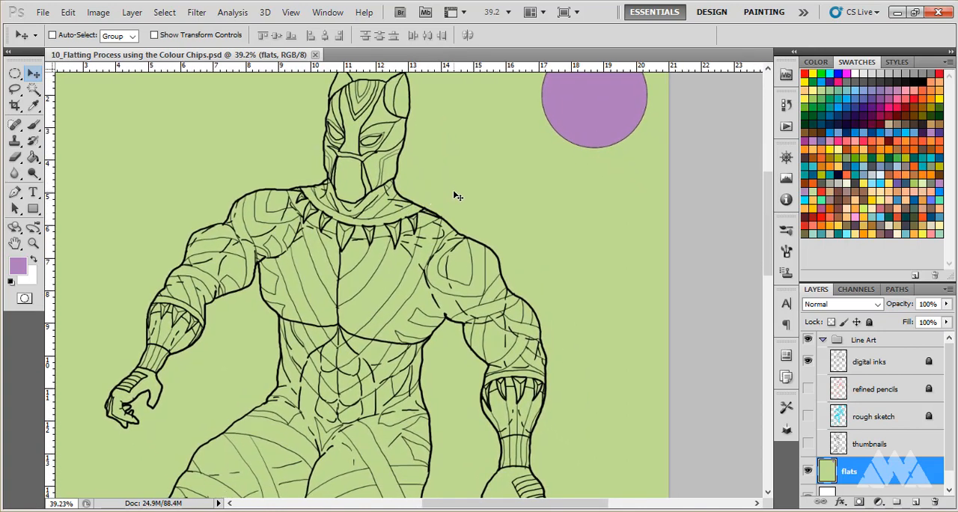
left_click(410, 216)
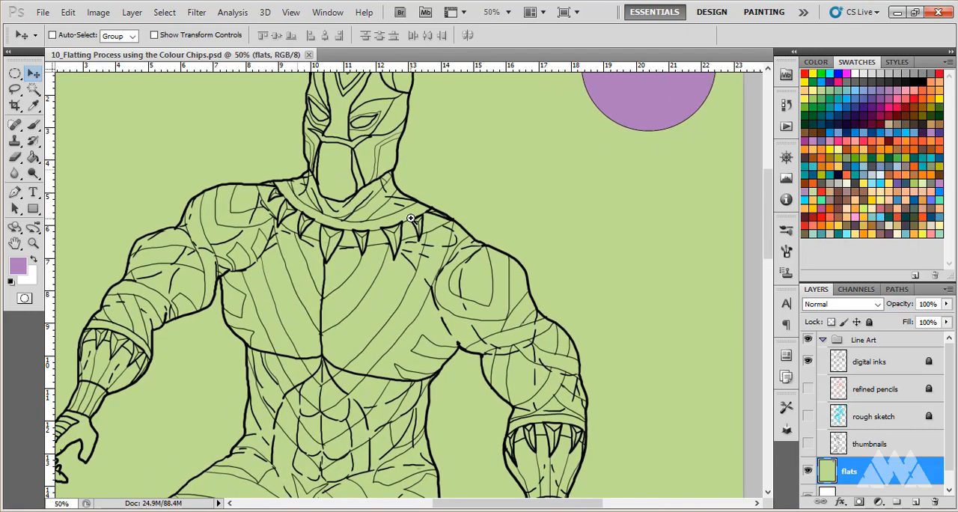
left_click(414, 222)
left_click(413, 222)
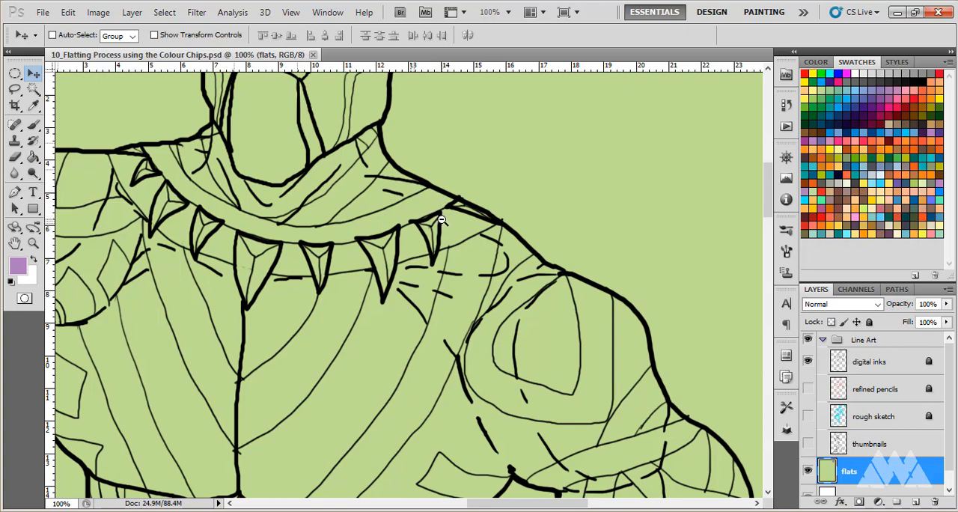
left_click(440, 226, "alt")
left_click(436, 233, "alt")
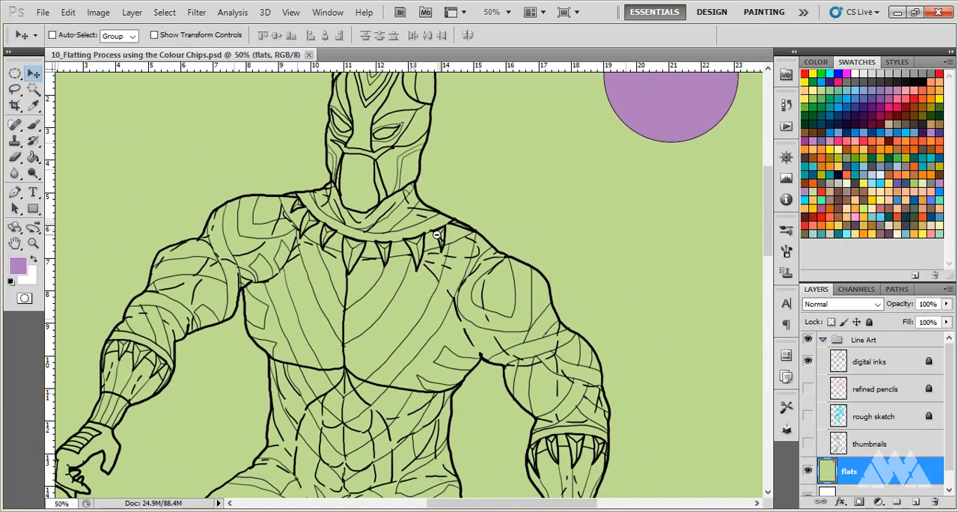
left_click(435, 237, "alt")
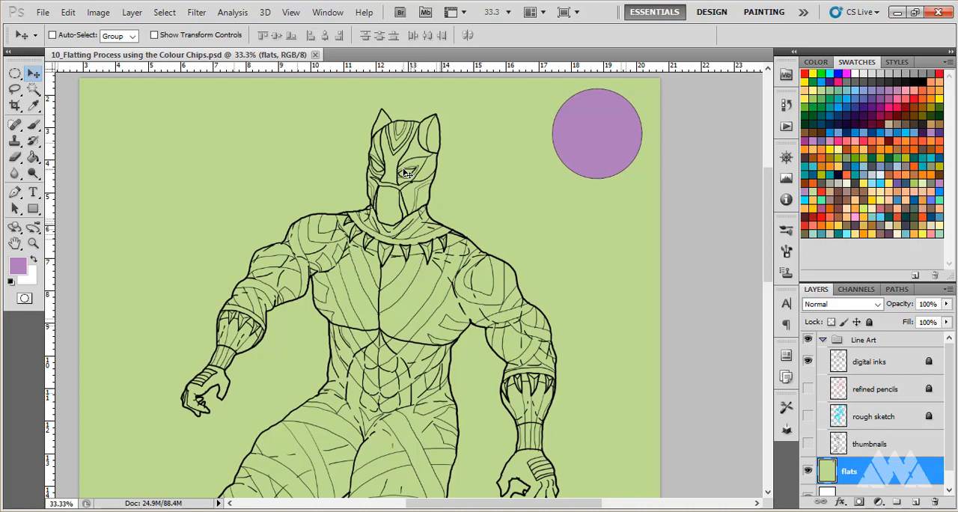
- Draw a freehand Lasso selection from the mask's left ear tip along the head and right ear, looping back across the face
left_click_drag(391, 201, 407, 279)
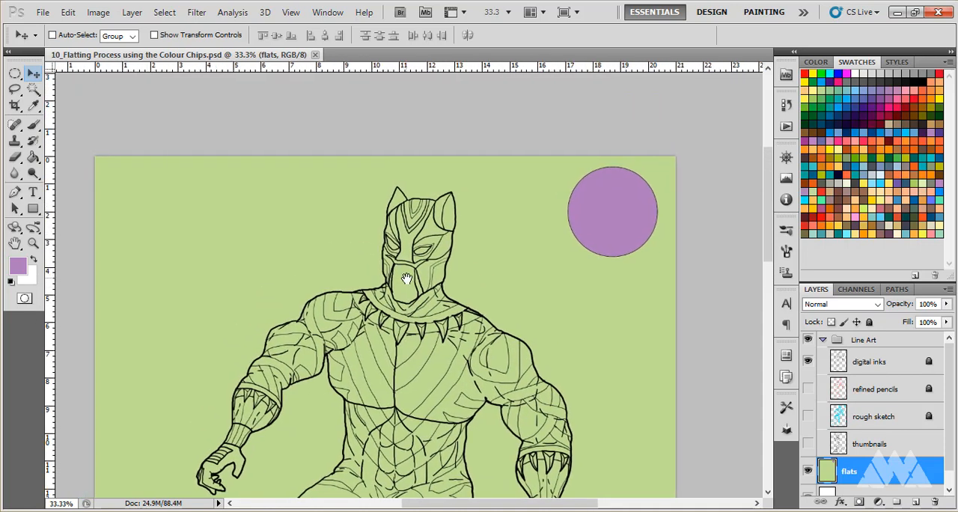
scroll(407, 279, "up", 6)
scroll(460, 234, "up", 7)
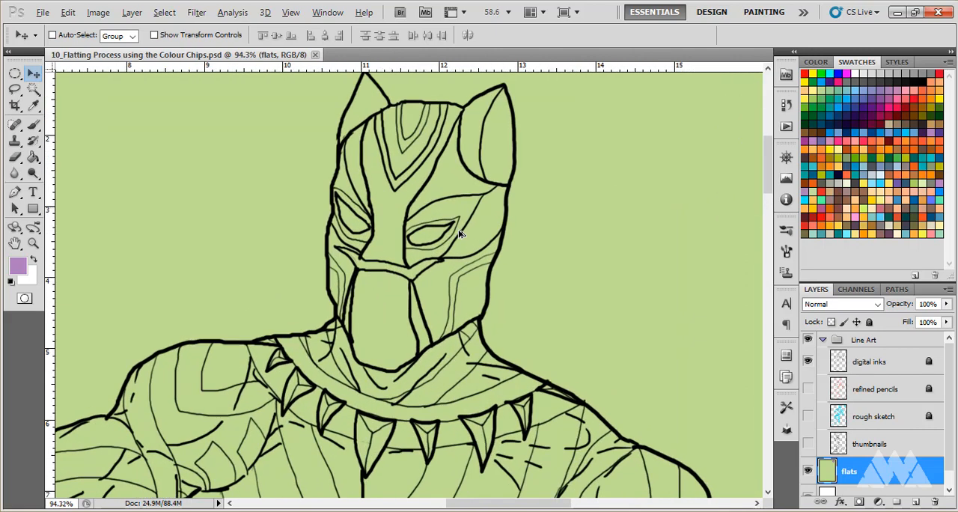
scroll(460, 233, "up", 3)
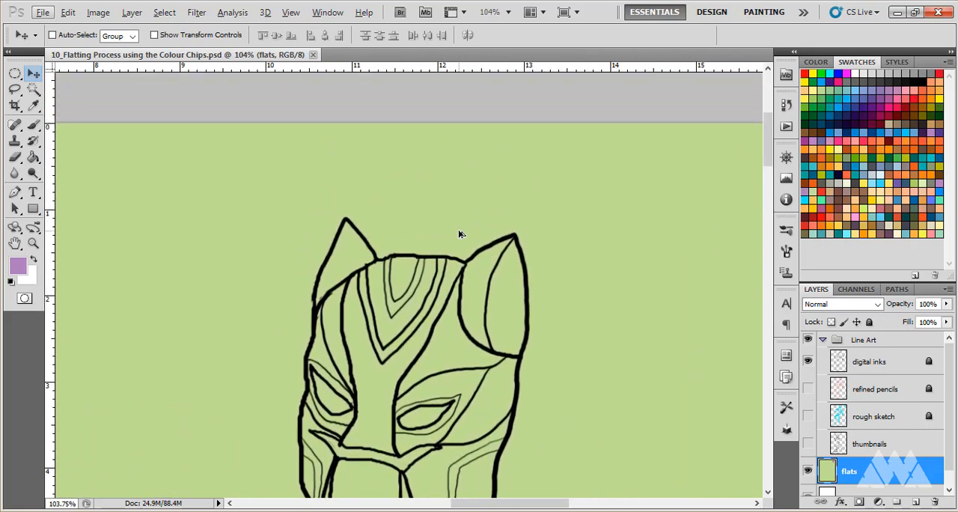
scroll(459, 233, "down", 2)
scroll(459, 233, "down", 2)
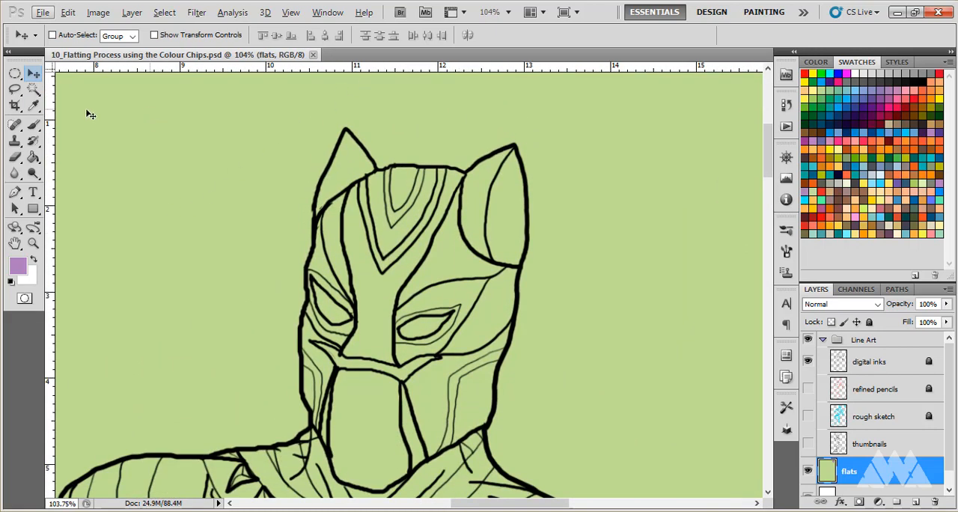
left_click(15, 90)
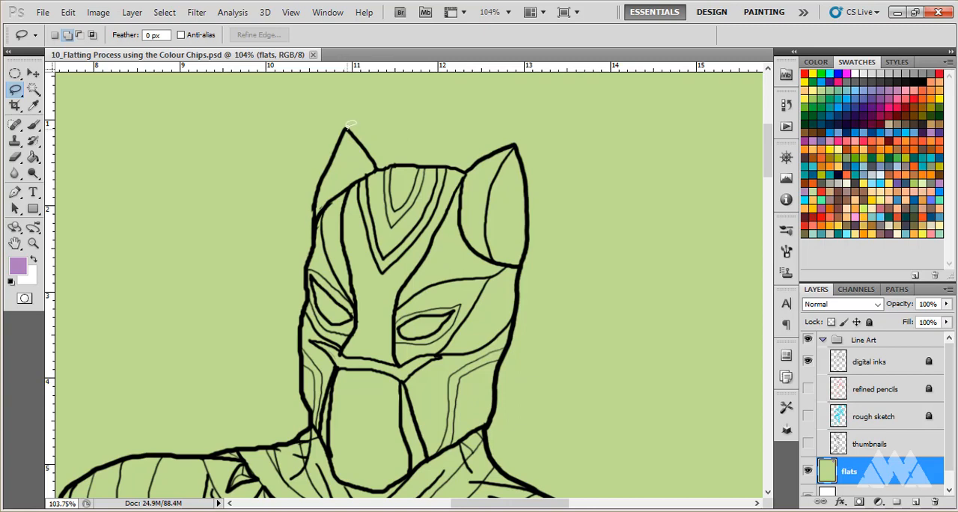
mouse_move(347, 129)
left_mouse_down()
mouse_move(383, 165)
mouse_move(465, 169)
mouse_move(515, 143)
mouse_move(527, 181)
mouse_move(530, 217)
mouse_move(498, 286)
mouse_move(396, 318)
mouse_move(377, 253)
mouse_move(441, 162)
left_mouse_up()
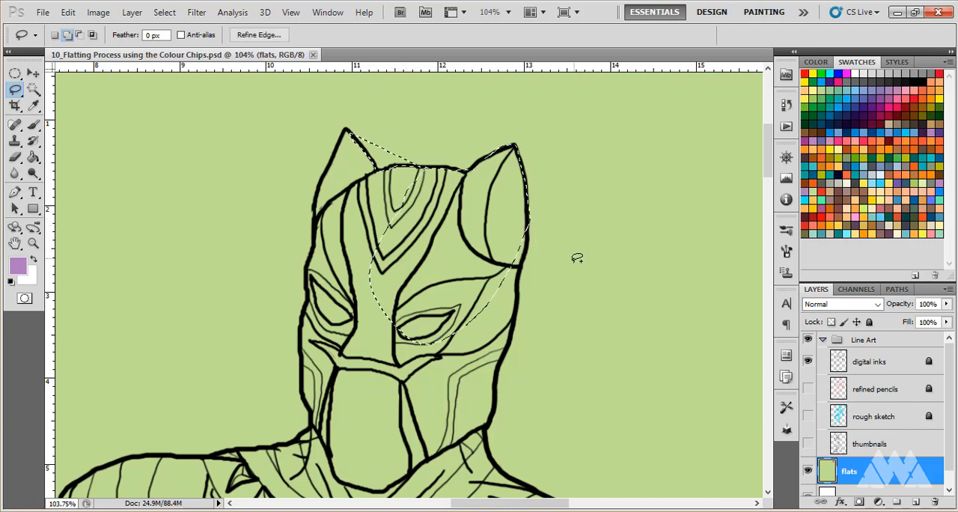
- Deselect the head selection and run through the Lasso's new, add, subtract and intersect selection modes
left_click(464, 222)
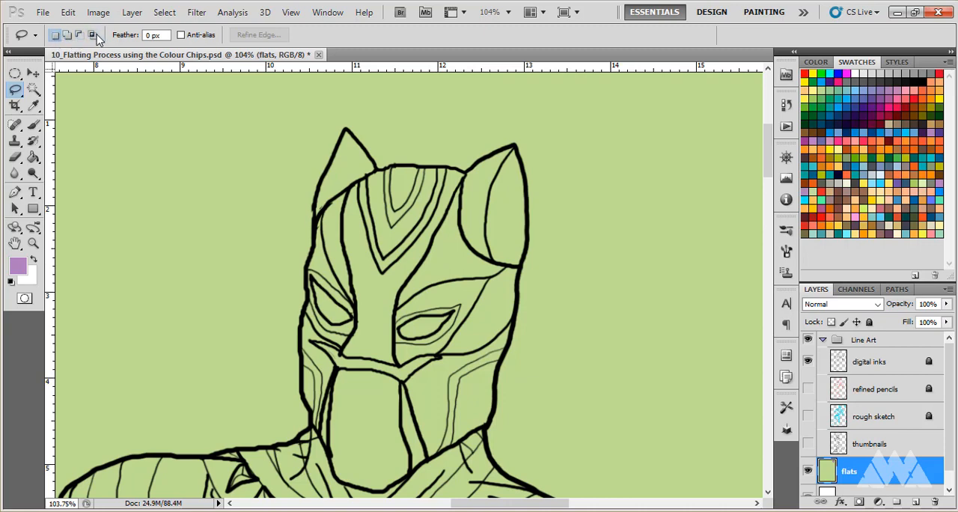
left_click(66, 36)
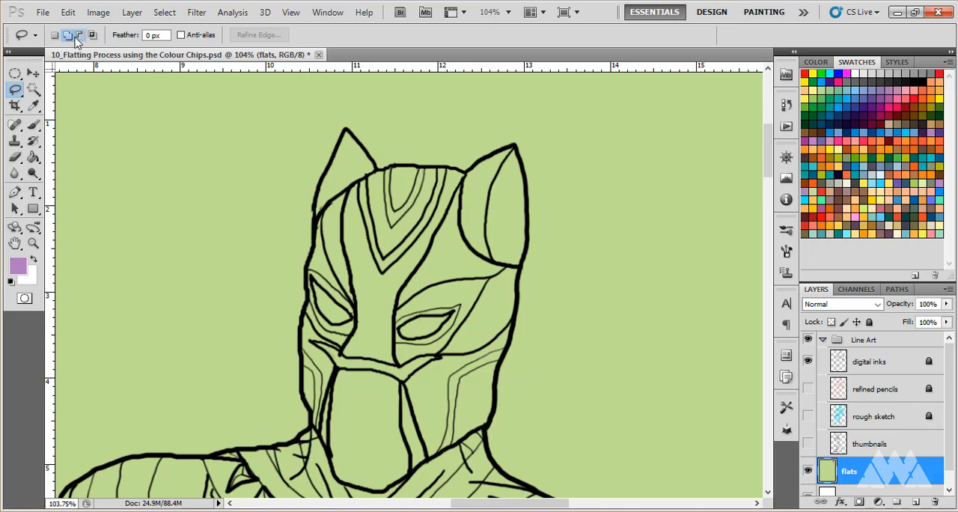
left_click(77, 36)
left_click(92, 37)
left_click(80, 37)
left_click(66, 37)
left_click(57, 38)
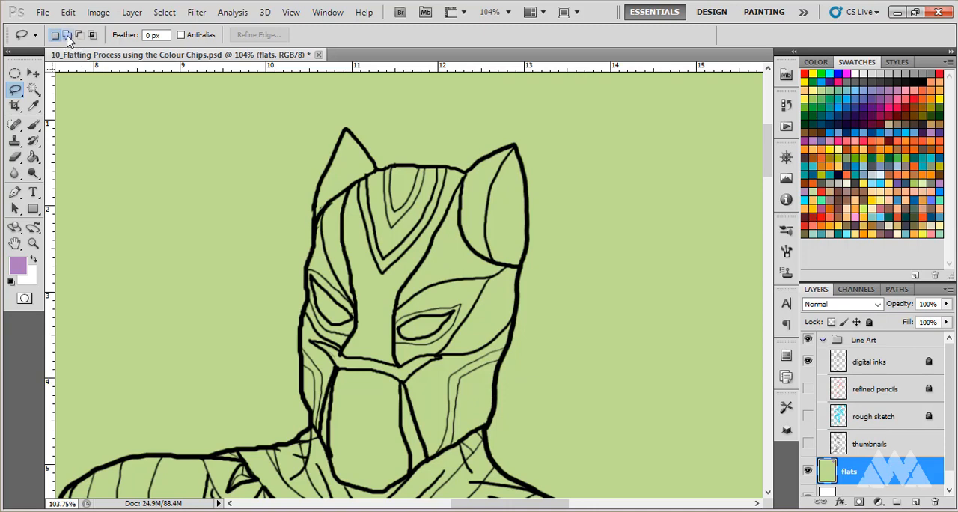
left_click(33, 73)
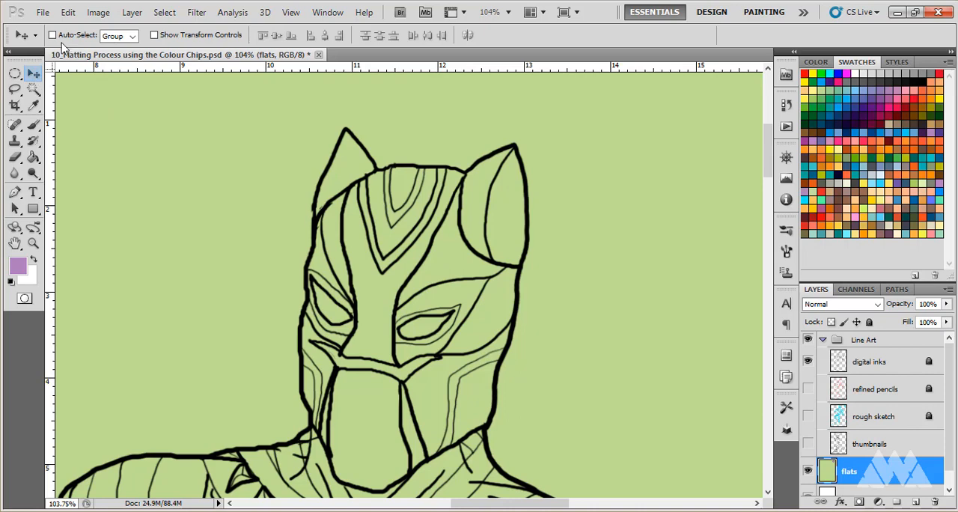
left_click(15, 89)
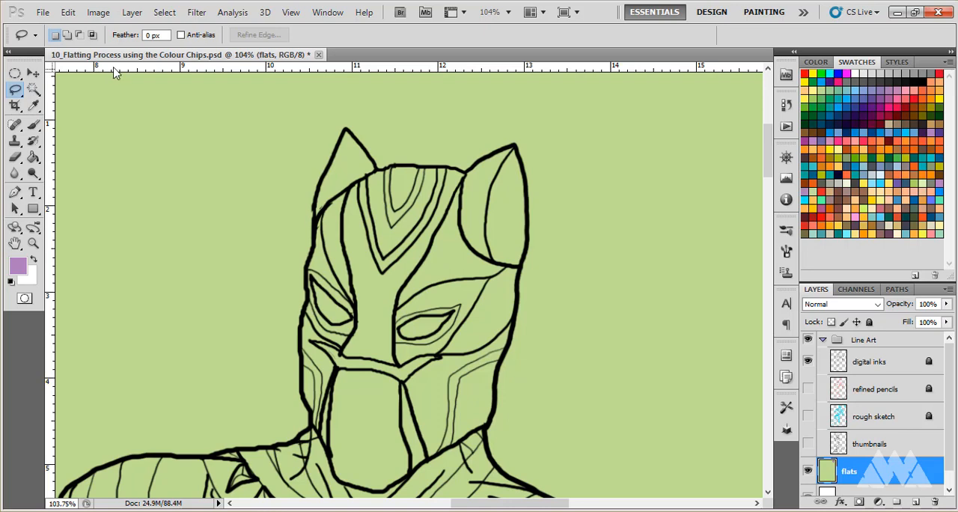
- Select the whole mask with the Lasso in add-to-selection mode, tracing the head and right ear first, and the remaining outline down to the chin
left_click(67, 35)
mouse_move(352, 128)
left_mouse_down()
mouse_move(384, 164)
mouse_move(467, 167)
mouse_move(523, 140)
mouse_move(533, 218)
mouse_move(508, 285)
mouse_move(426, 326)
mouse_move(369, 259)
mouse_move(365, 216)
mouse_move(381, 180)
mouse_move(406, 170)
left_mouse_up()
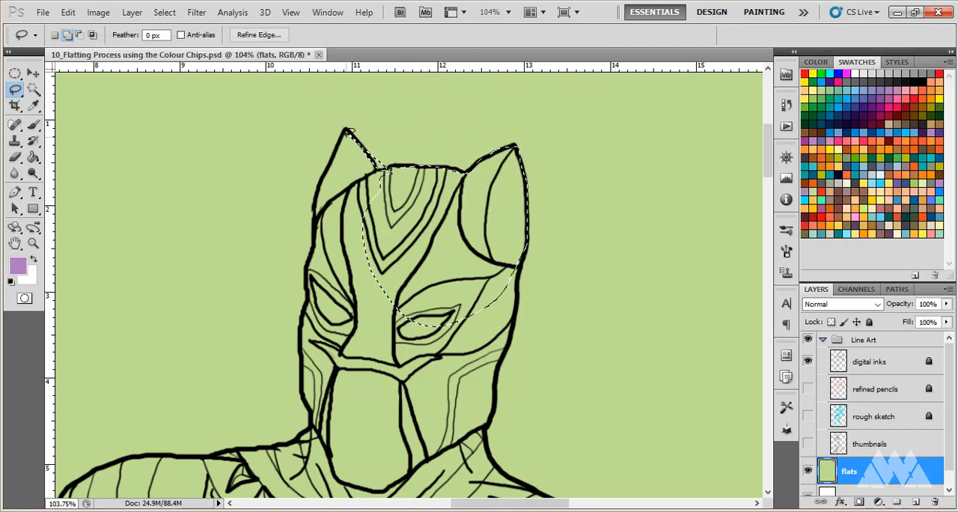
mouse_move(345, 147)
left_mouse_down()
mouse_move(317, 187)
mouse_move(304, 293)
mouse_move(307, 387)
mouse_move(344, 419)
mouse_move(455, 361)
left_mouse_up()
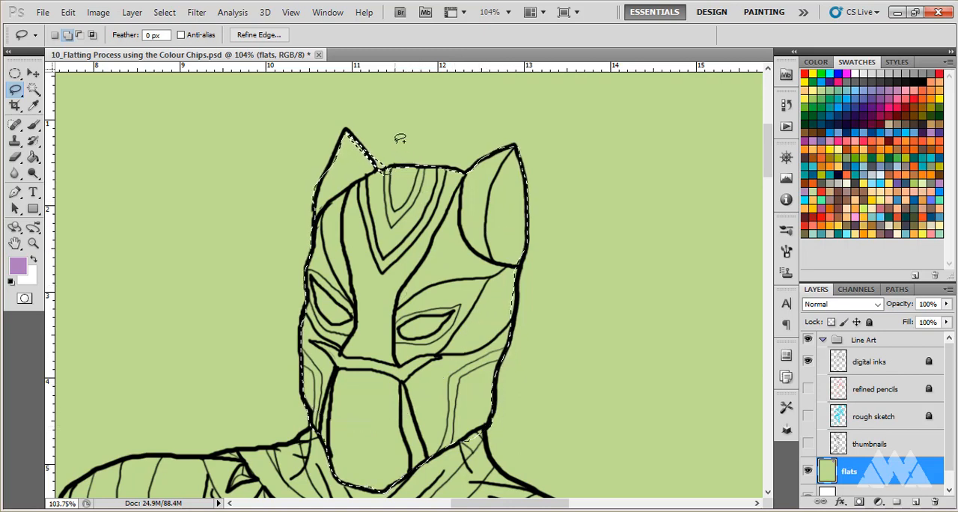
- Refine the mask selection around the left ear and top of the head by subtracting stray areas and adding missed edges with the Lasso
key("alt")
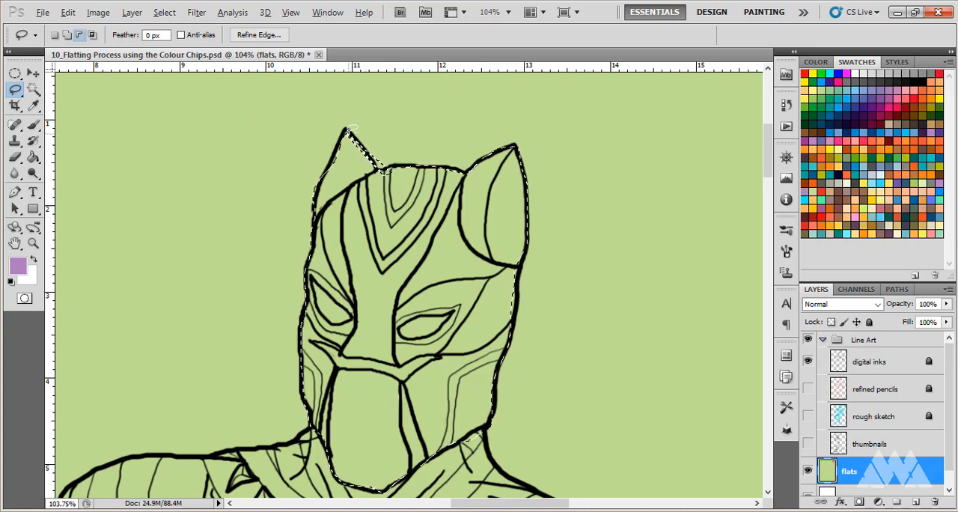
left_click_drag(357, 122, 408, 170)
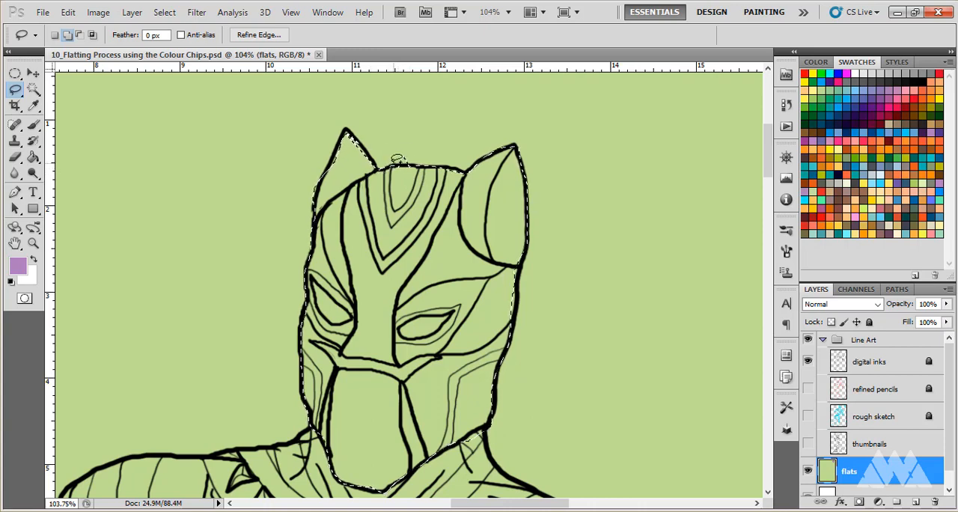
key("alt")
key("alt")
key("alt")
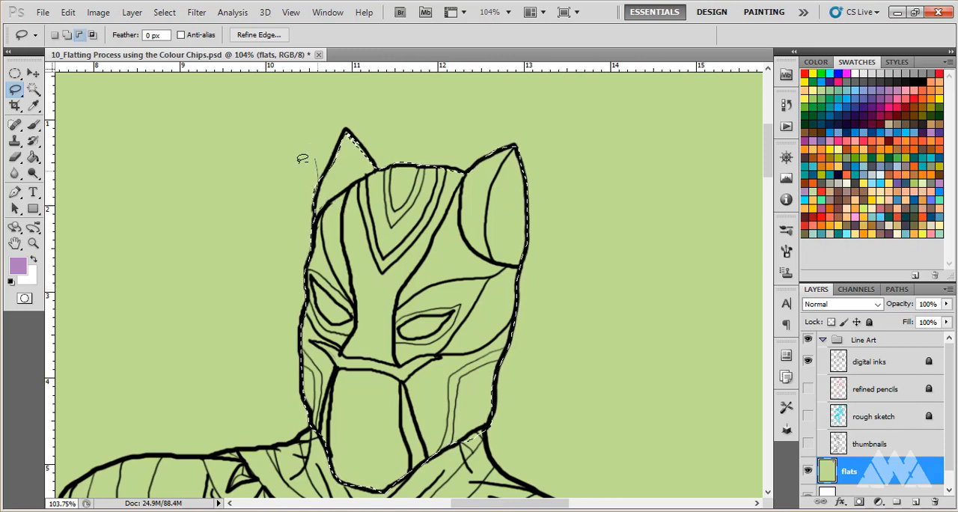
key("shift")
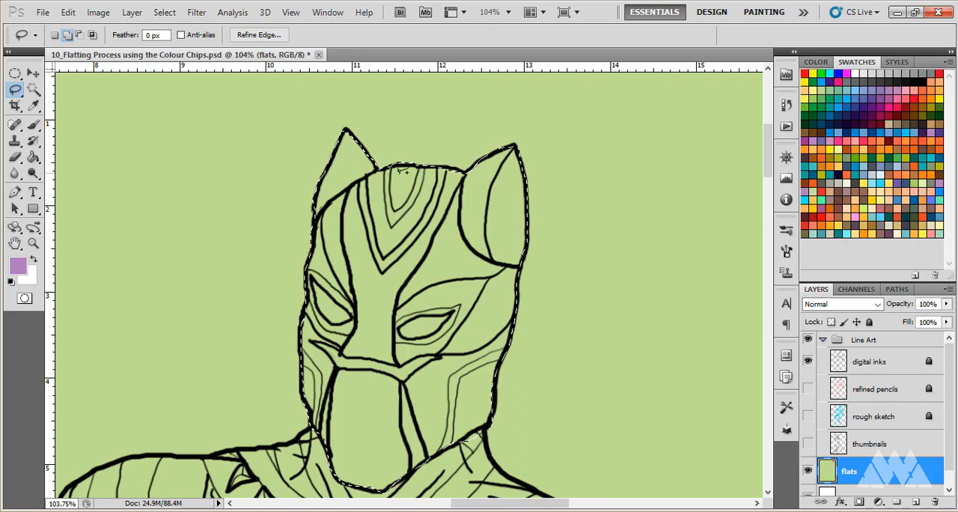
key("alt")
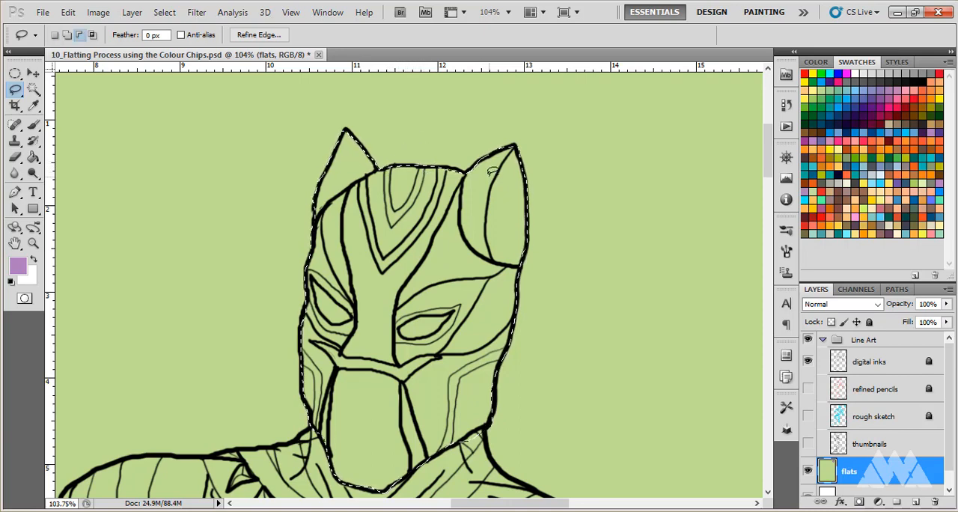
key("shift")
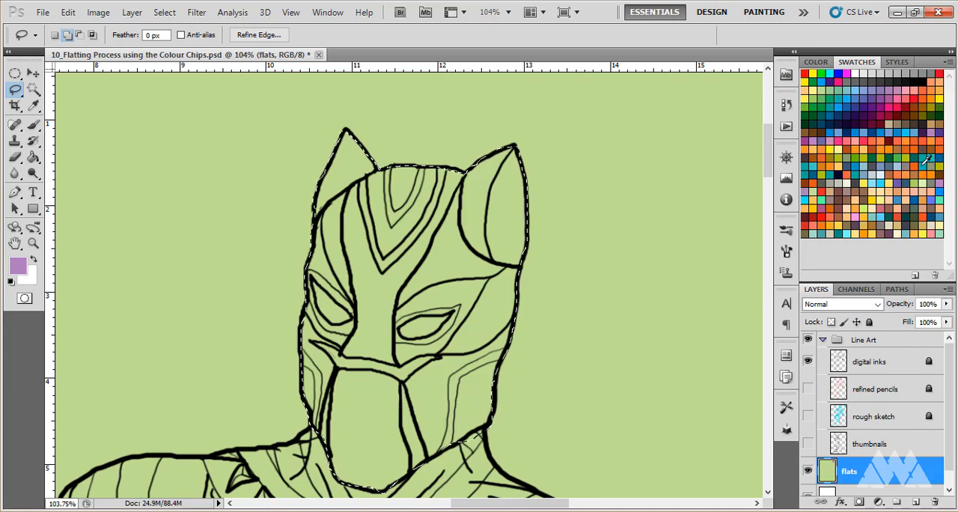
- Fill the mask selection on the flats layer with an orange swatch using the Paint Bucket, and deselect
left_click(849, 174)
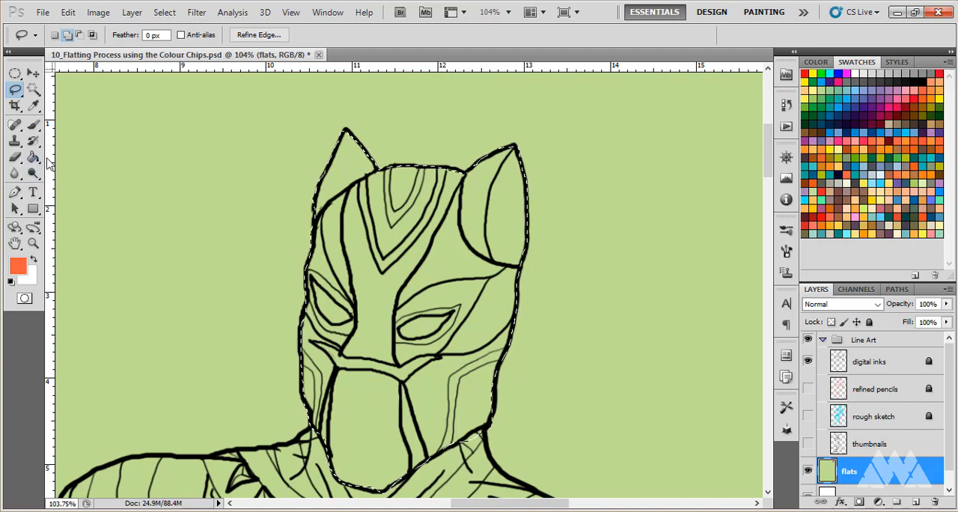
key("g")
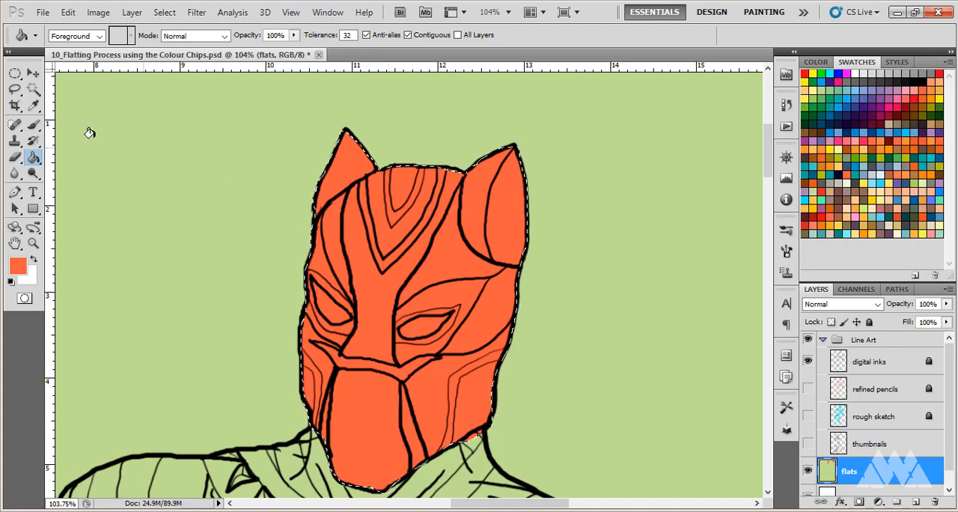
left_click(13, 90)
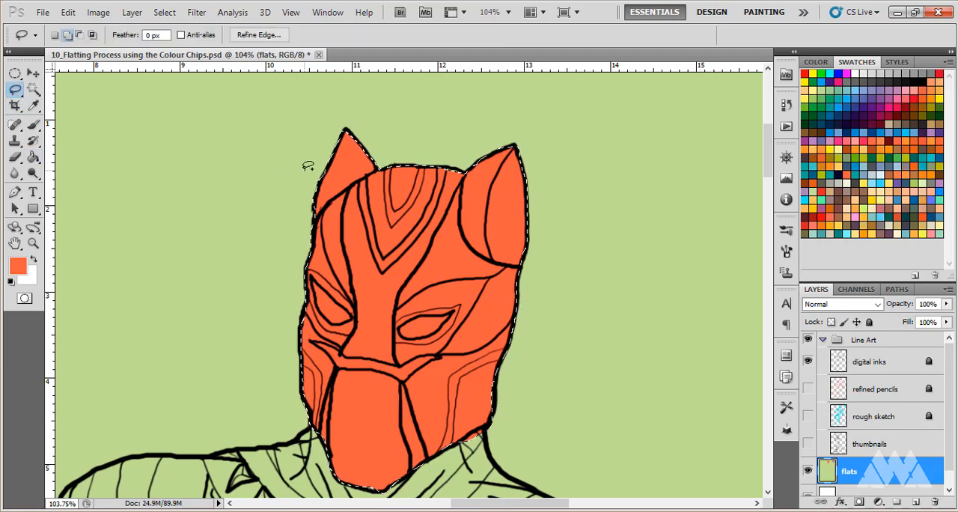
key("ctrl+d")
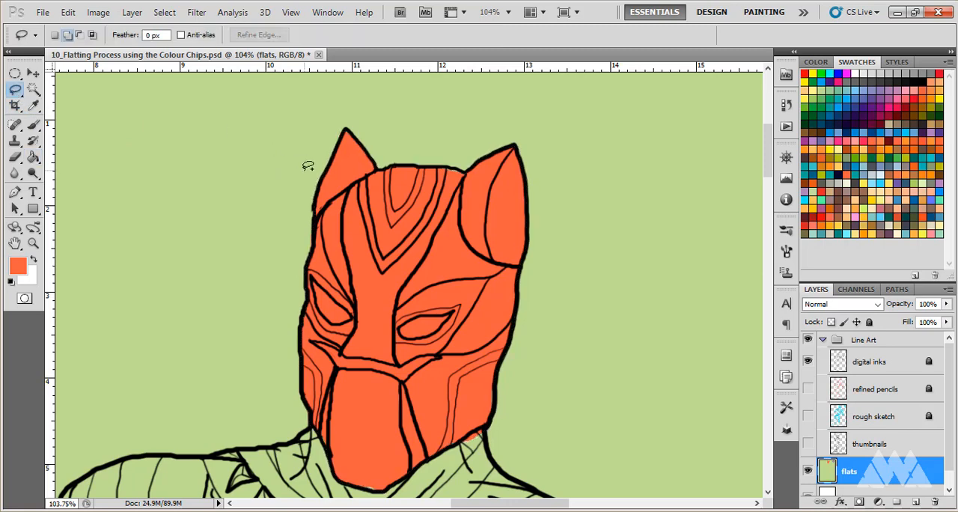
- Select the orange mask fill with the Magic Wand at tolerance 32, contiguous
scroll(307, 164, "up", 3)
scroll(308, 164, "down", 2)
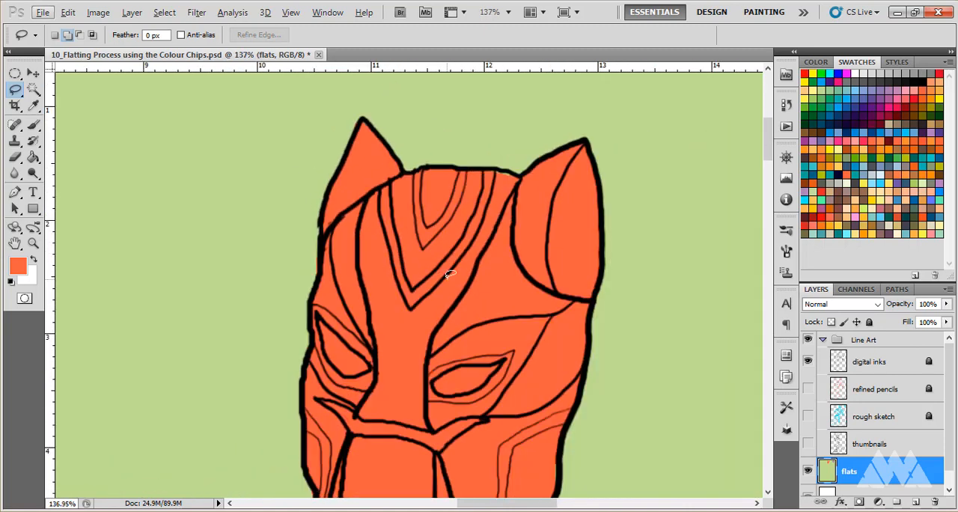
scroll(453, 161, "up", 3)
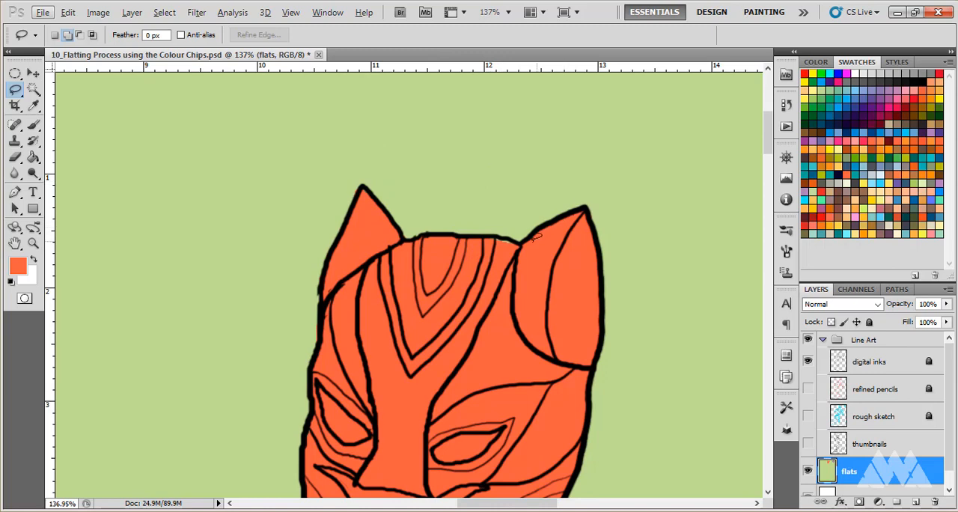
left_click(34, 106)
left_click(34, 88)
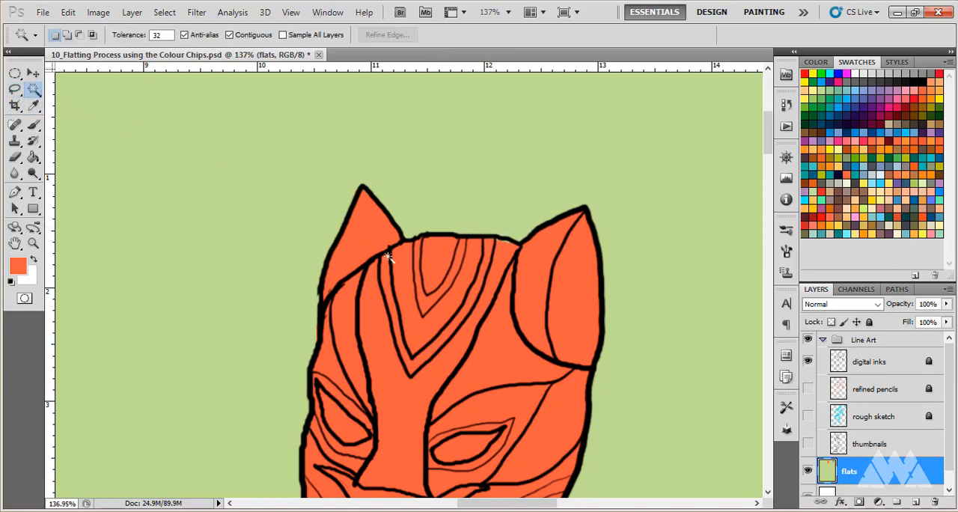
left_click(398, 288)
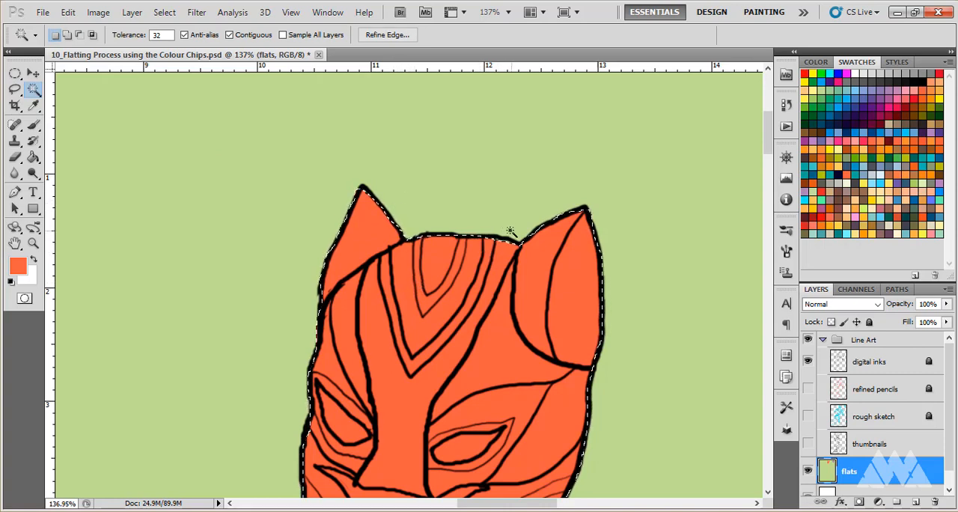
- Add the missed sliver along the top of the head beside the right ear with the Lasso, fill it with the same orange, and deselect
left_click(15, 92)
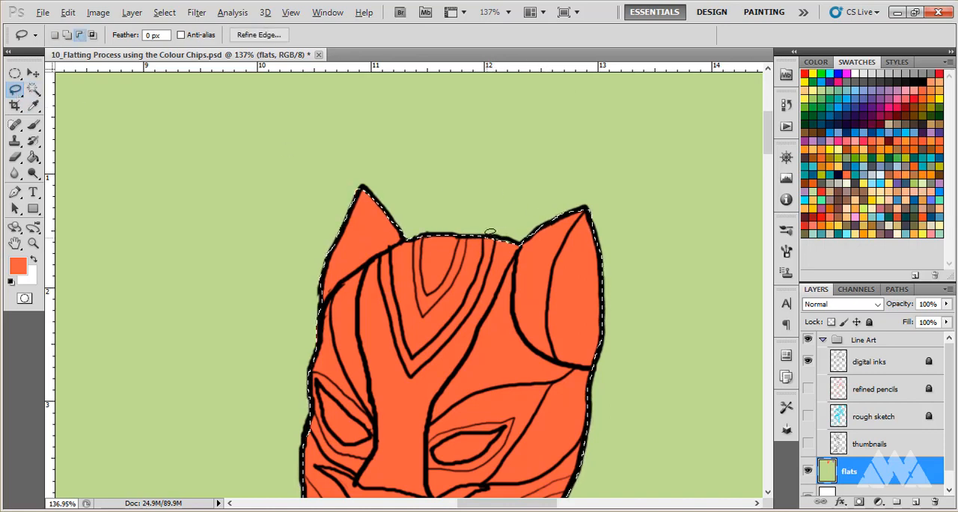
left_click_drag(479, 243, 518, 263)
key("shift")
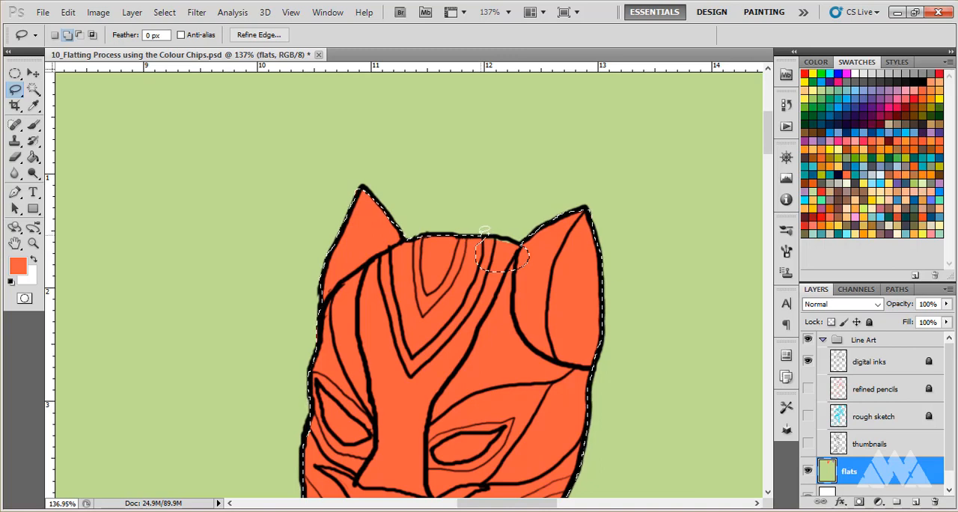
mouse_move(482, 233)
left_mouse_down()
mouse_move(518, 240)
mouse_move(513, 280)
mouse_move(479, 251)
left_mouse_up()
key("g")
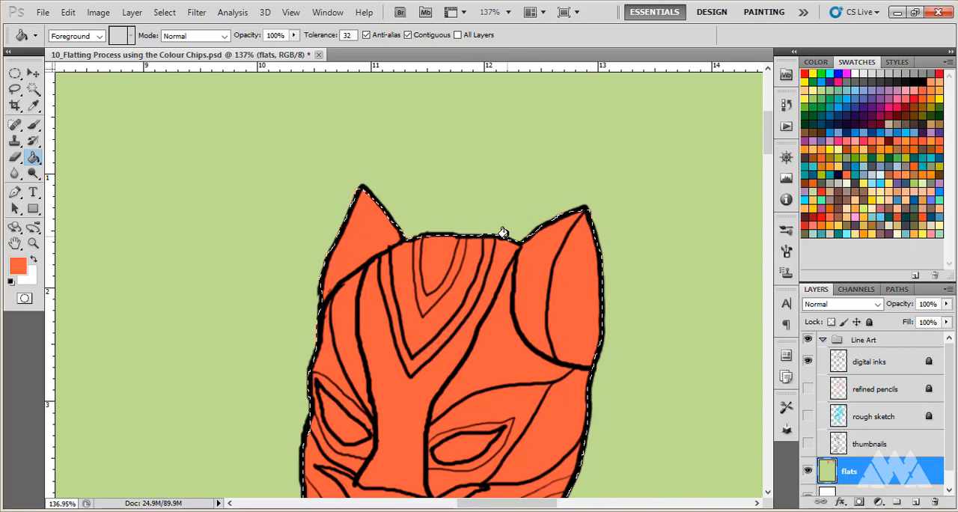
key("ctrl+d")
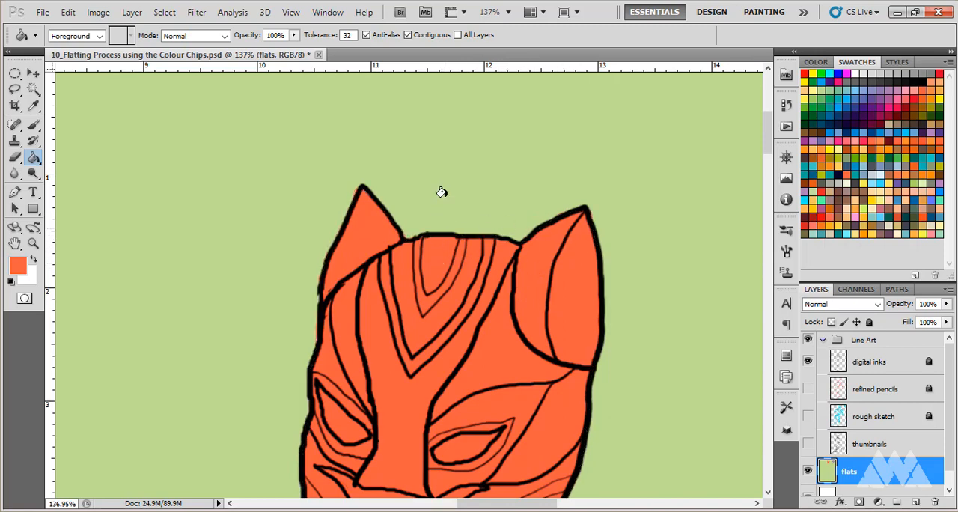
- Select the V-shaped stripe between the two inner forehead lines with the Lasso, extending past the top of the head, and save the document
left_click(15, 88)
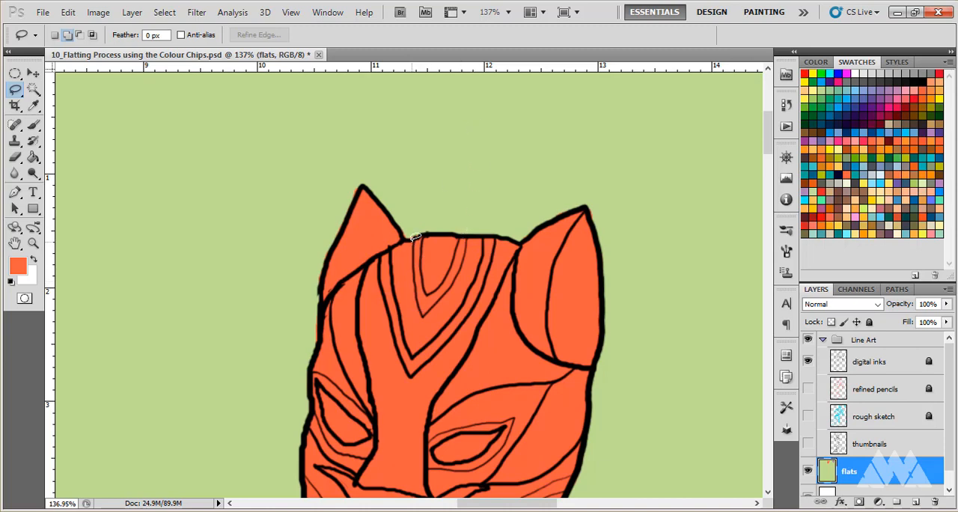
mouse_move(411, 250)
left_mouse_down()
mouse_move(425, 308)
mouse_move(464, 260)
mouse_move(477, 222)
mouse_move(467, 187)
mouse_move(452, 259)
mouse_move(425, 293)
mouse_move(416, 186)
mouse_move(417, 241)
left_mouse_up()
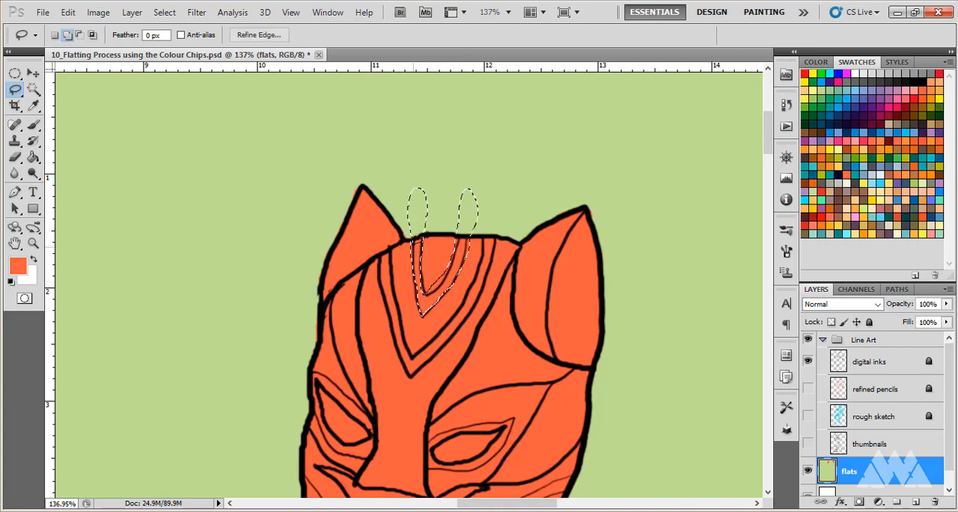
scroll(417, 241, "up", 3)
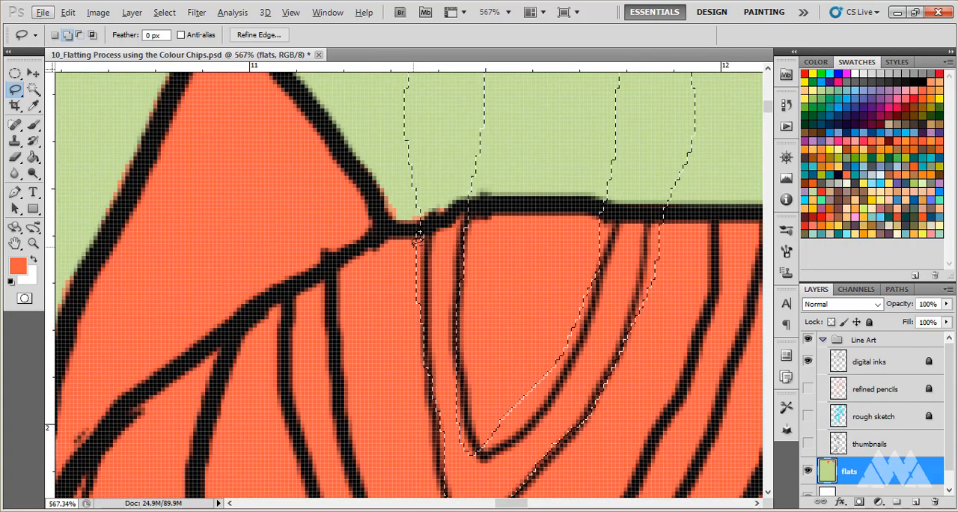
scroll(601, 317, "down", 1)
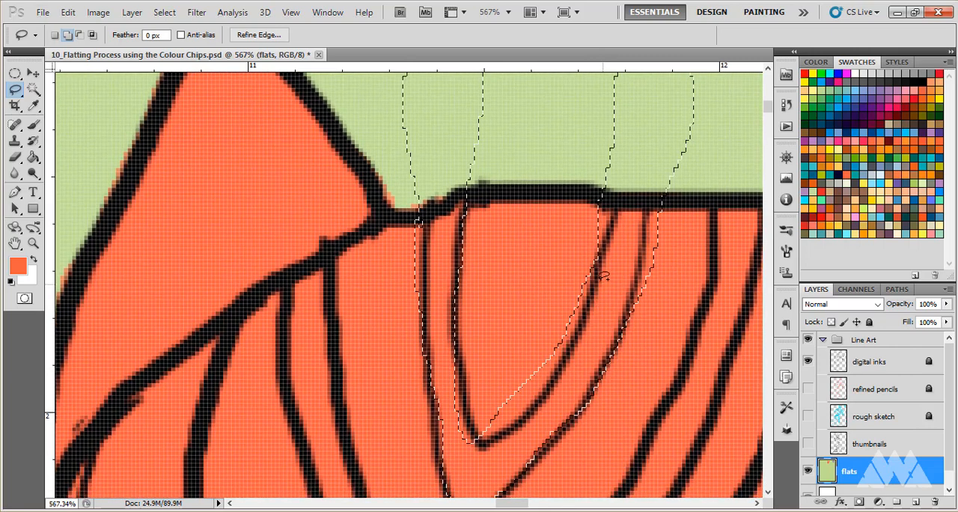
left_click(34, 73)
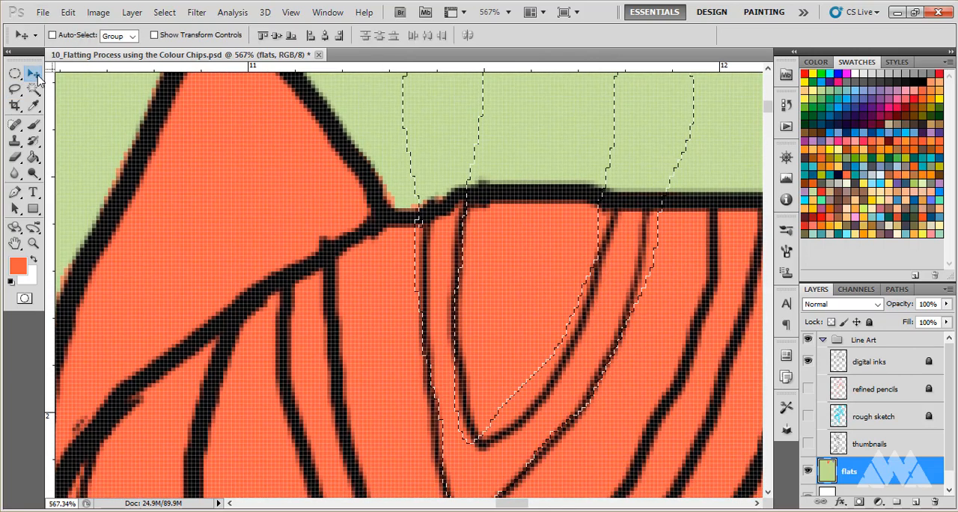
key("ctrl+s")
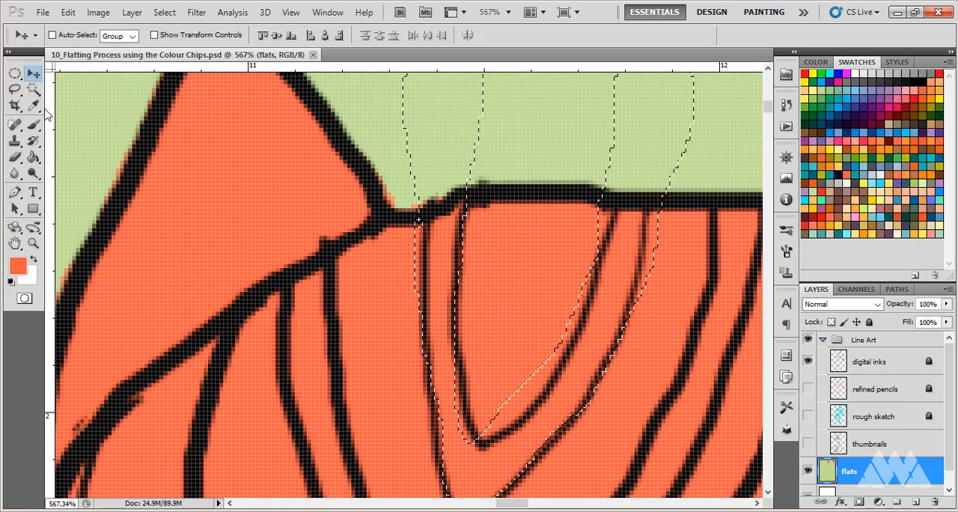
- Subtract the excess area above the tip of the inner forehead line from the V-stripe selection with the Lasso
left_click(15, 89)
left_click_drag(550, 221, 483, 176)
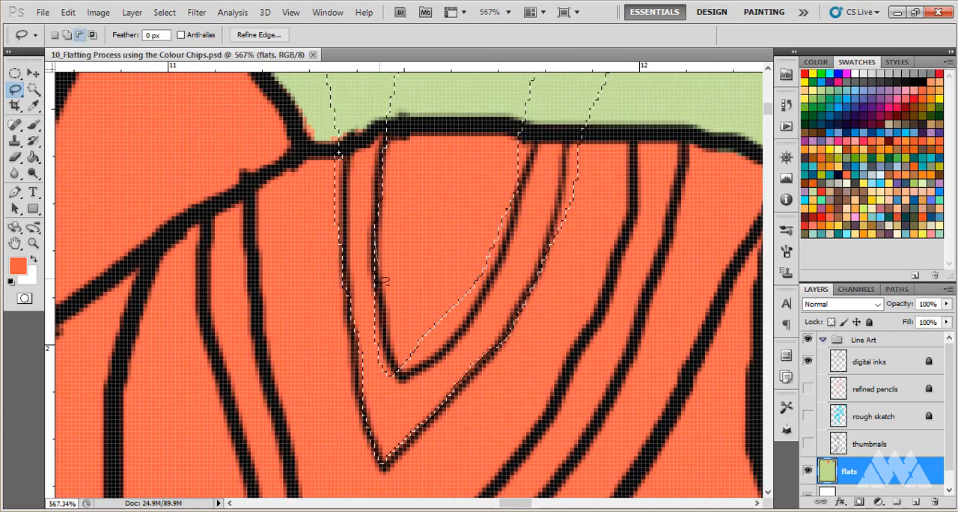
mouse_move(414, 359)
left_mouse_down()
mouse_move(469, 316)
mouse_move(479, 221)
mouse_move(430, 275)
mouse_move(416, 299)
left_mouse_up()
left_click_drag(415, 233, 400, 366)
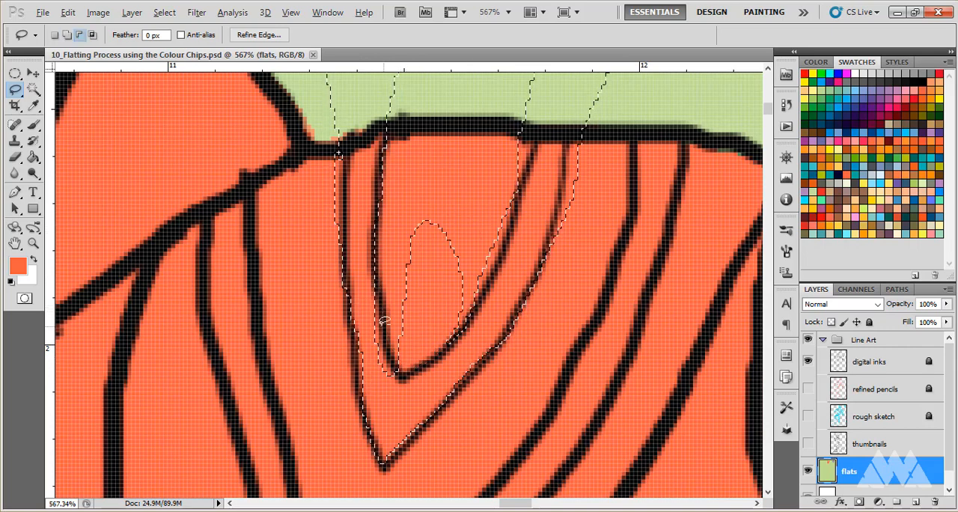
key("alt")
mouse_move(442, 343)
left_mouse_down()
mouse_move(419, 215)
mouse_move(395, 365)
left_mouse_up()
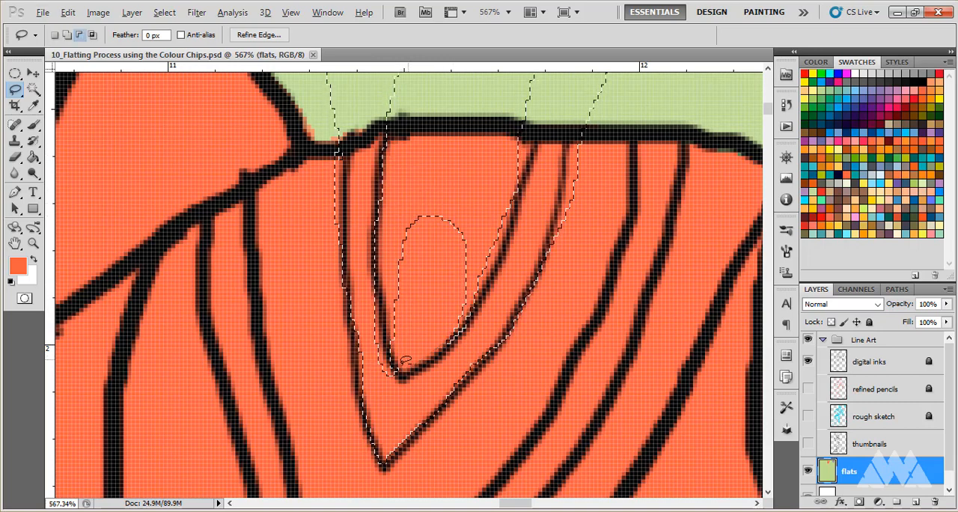
mouse_move(462, 226)
left_mouse_down()
mouse_move(428, 206)
mouse_move(399, 216)
mouse_move(392, 301)
left_mouse_up()
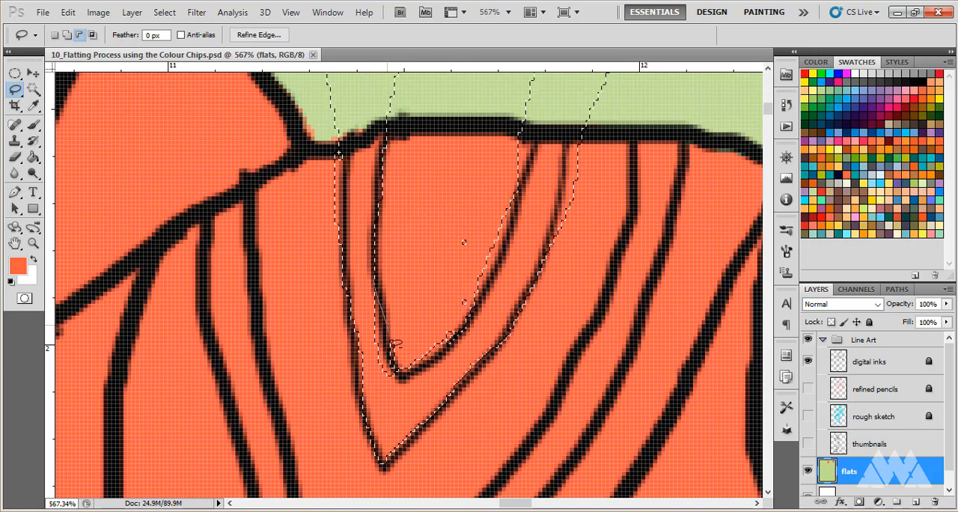
- Fit the V-stripe selection's inner edge and right outer edge to the ink lines by adding and subtracting with the Lasso
left_click_drag(366, 336, 385, 279)
key("shift")
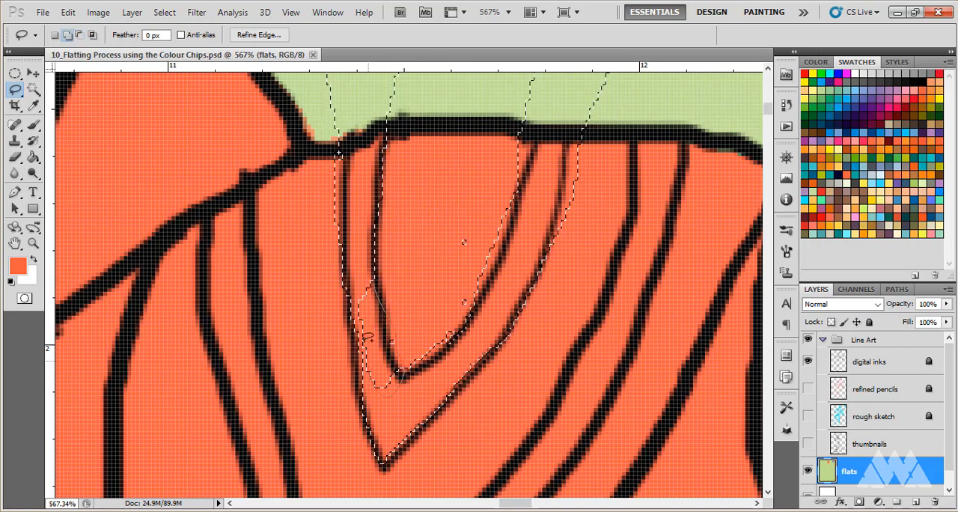
left_click_drag(378, 271, 373, 282)
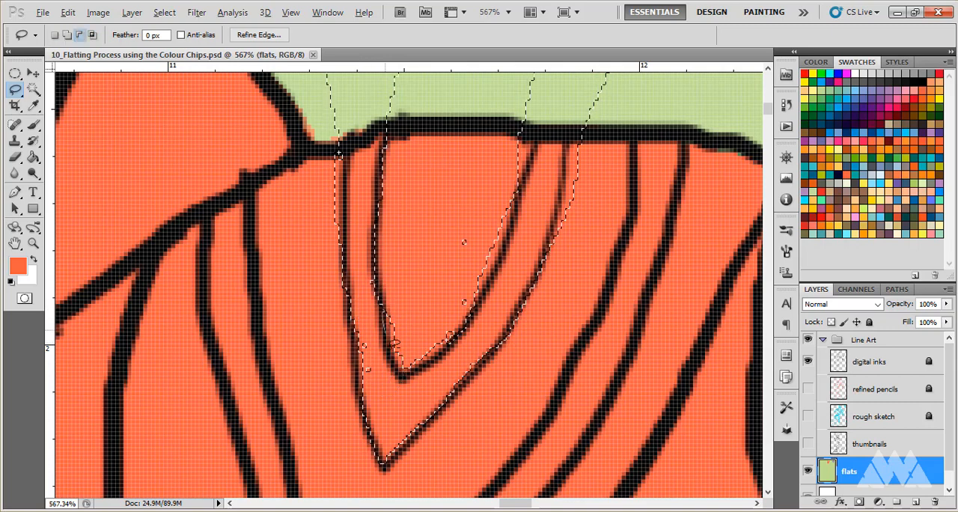
left_click_drag(407, 362, 409, 366)
left_click_drag(458, 330, 462, 305)
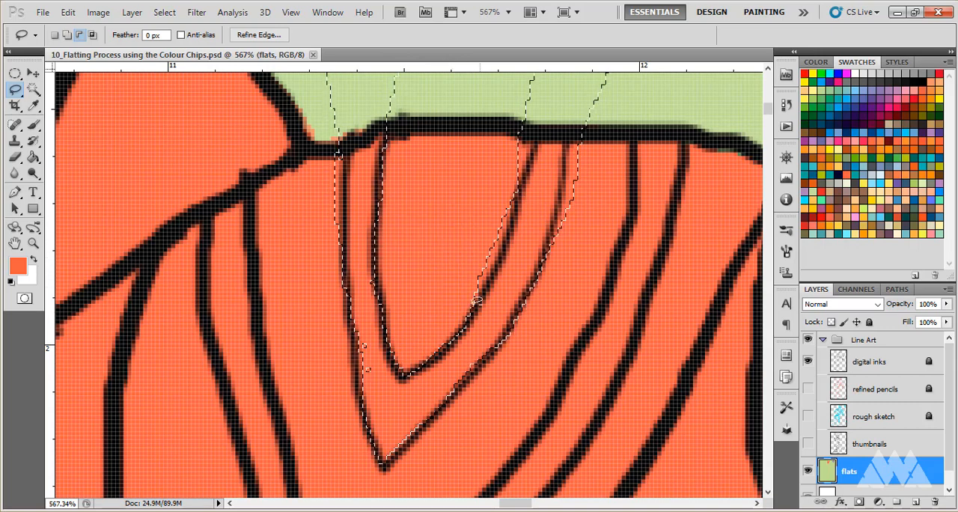
left_click_drag(515, 188, 511, 193)
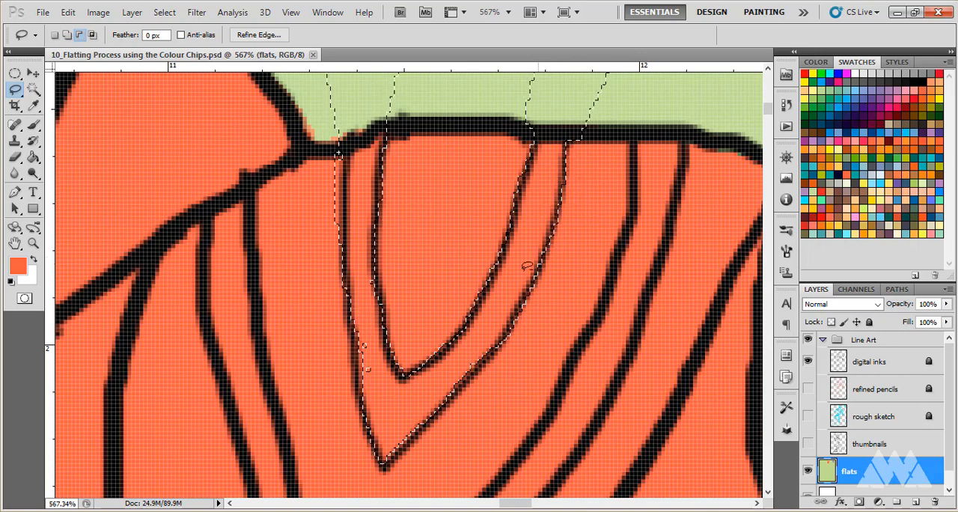
- Tighten the left outer edge of the V-stripe selection to its ink line and clear the stray specks with the Lasso
key("shift")
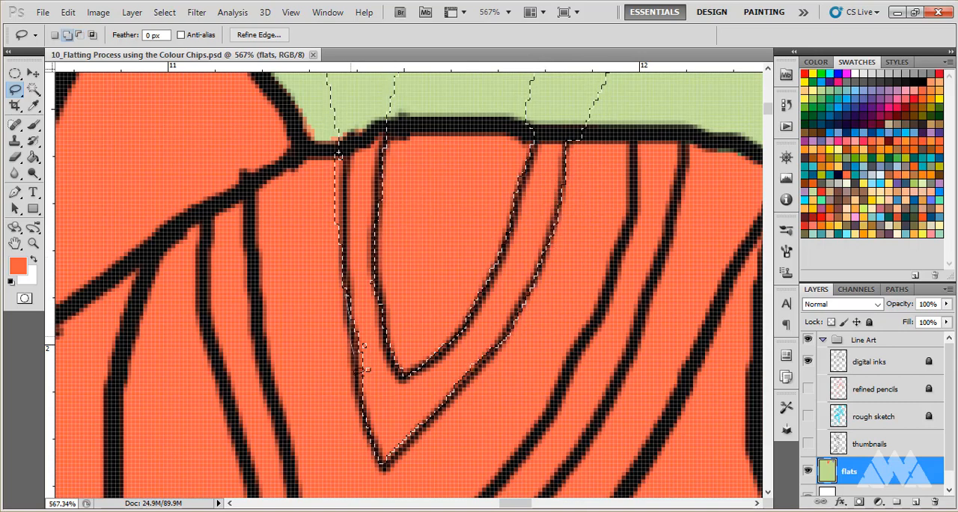
key("alt")
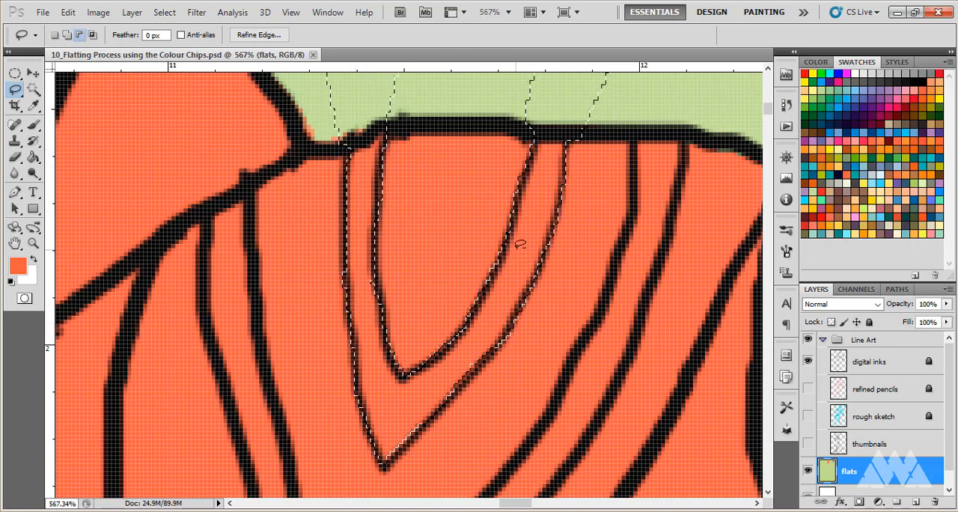
key("shift")
- Fill the V-shaped forehead stripe selection on the flats layer with a muted purple swatch using the Paint Bucket
left_click(821, 130)
left_click(33, 157)
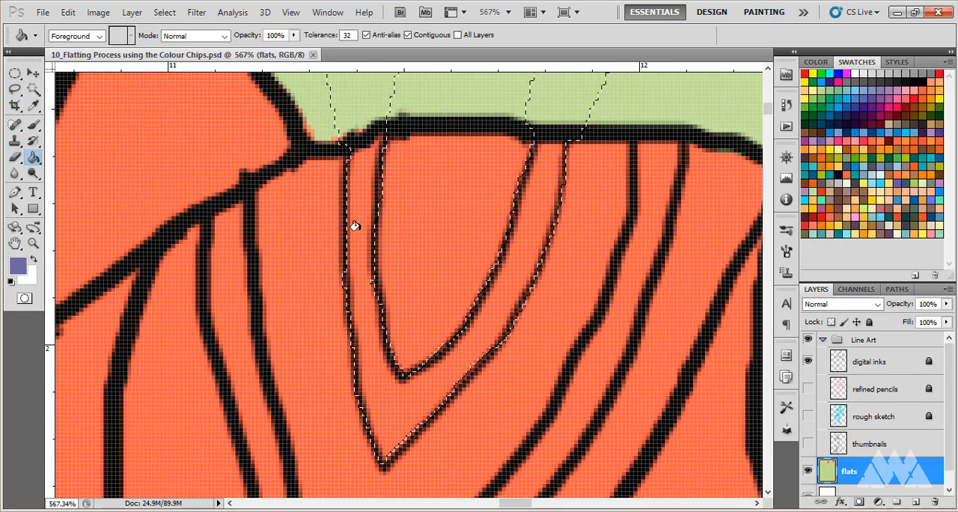
left_click(350, 217)
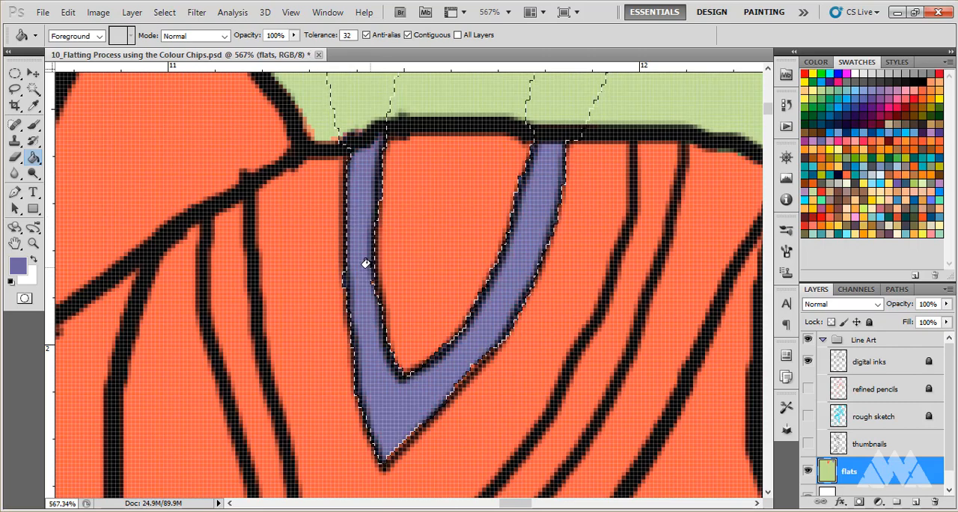
- Examine the filled forehead stripe against the mask and the remaining unflatted areas of the whole figure
scroll(365, 264, "down", 8)
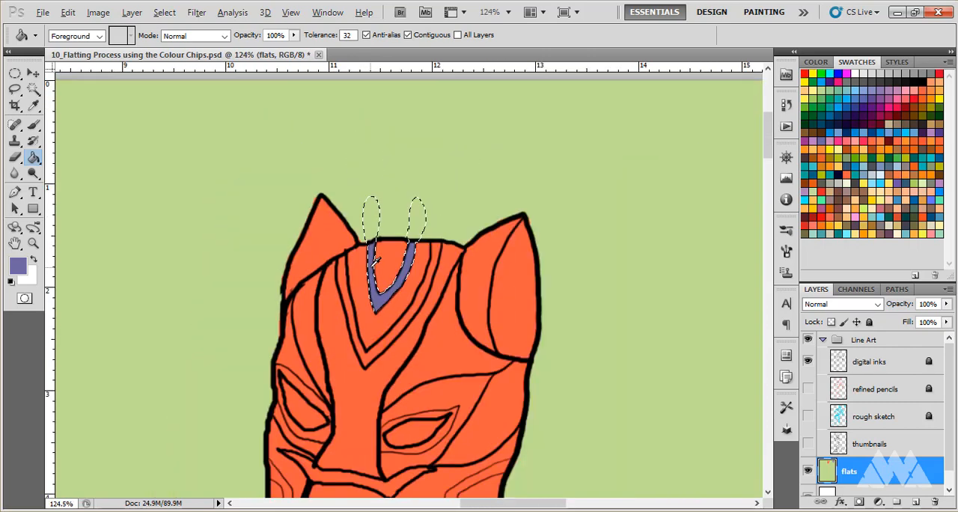
scroll(413, 178, "down", 5)
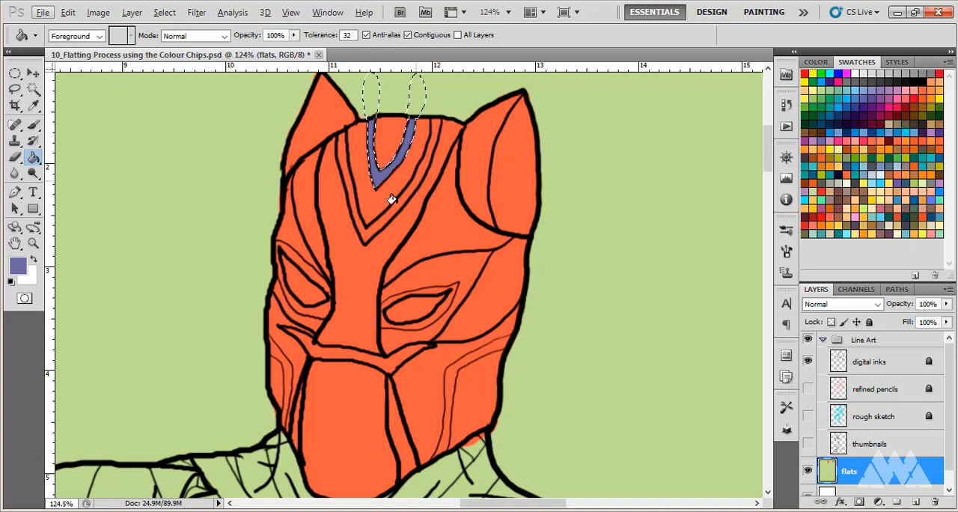
scroll(400, 232, "down", 3)
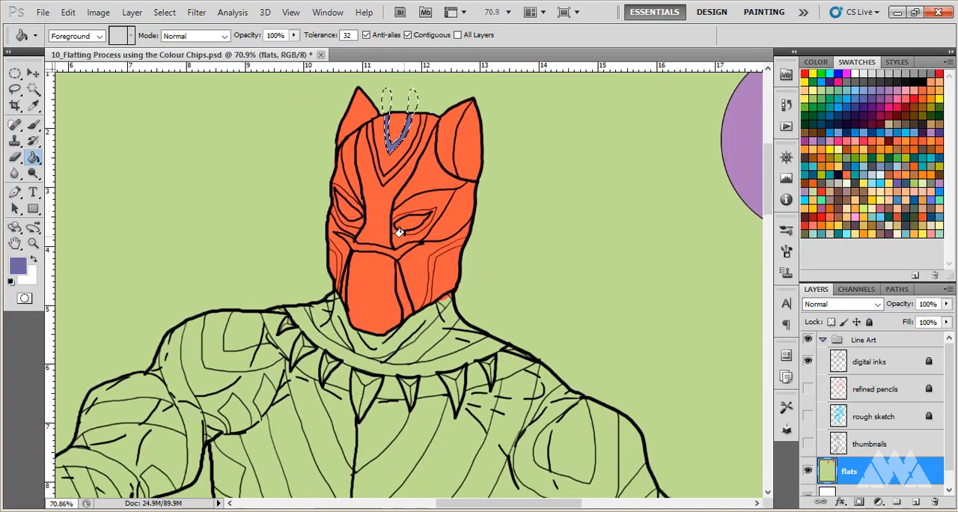
scroll(399, 232, "down", 1)
scroll(403, 229, "down", 3)
scroll(437, 140, "up", 4)
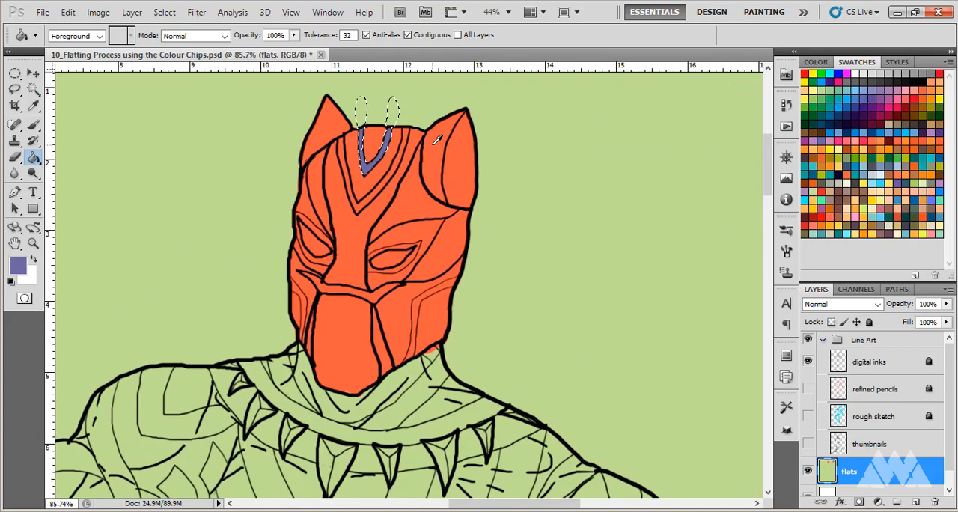
scroll(358, 247, "down", 1)
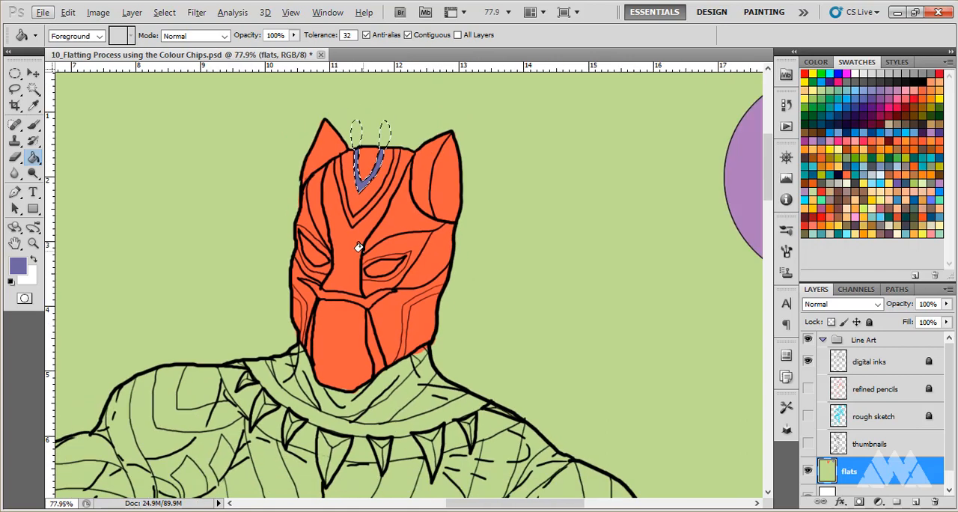
scroll(359, 247, "down", 4)
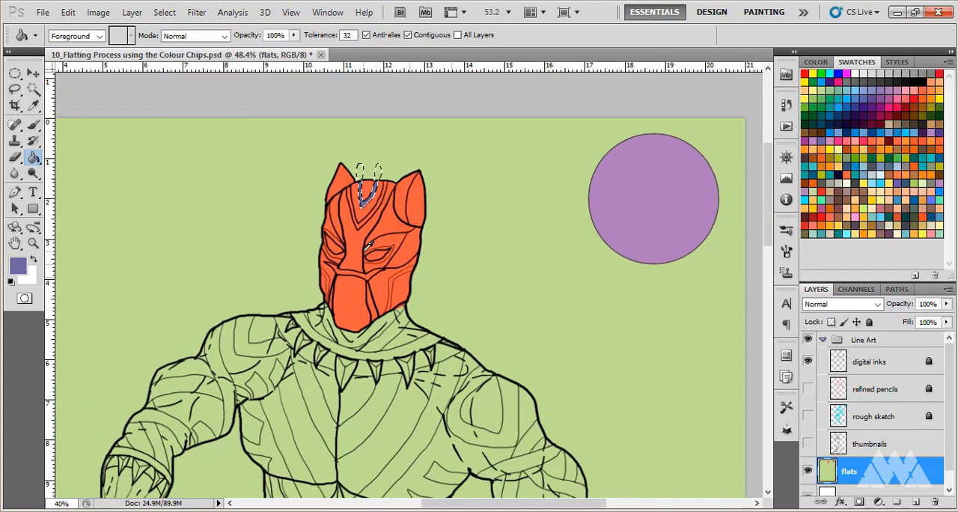
scroll(359, 247, "down", 2)
scroll(359, 247, "down", 6)
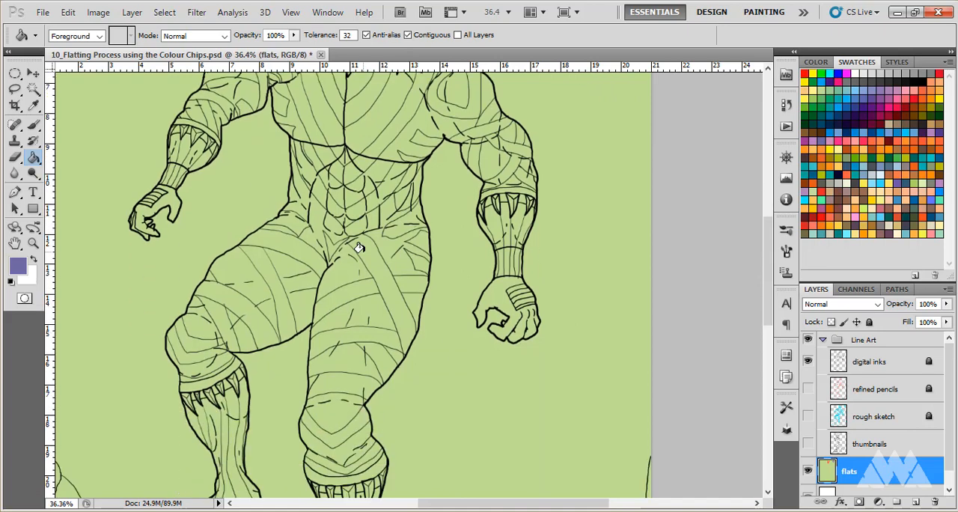
scroll(359, 248, "up", 8)
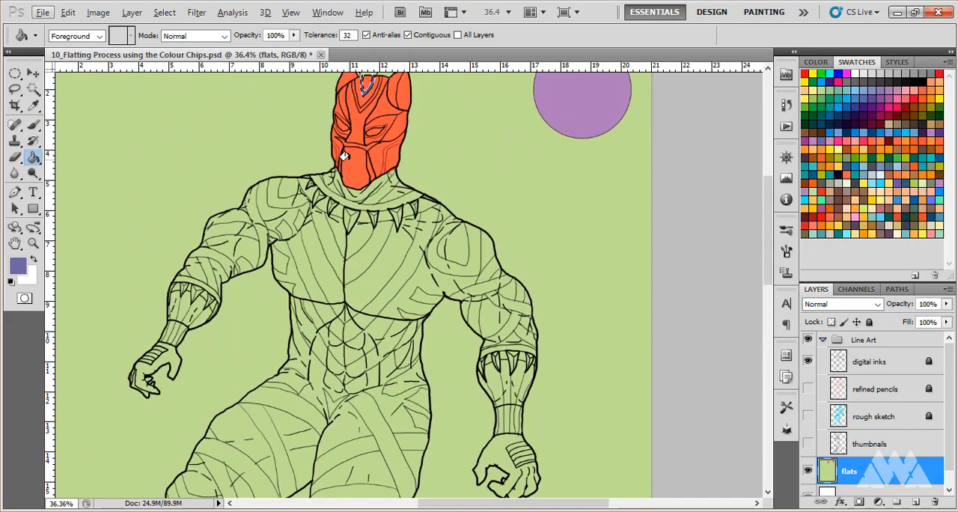